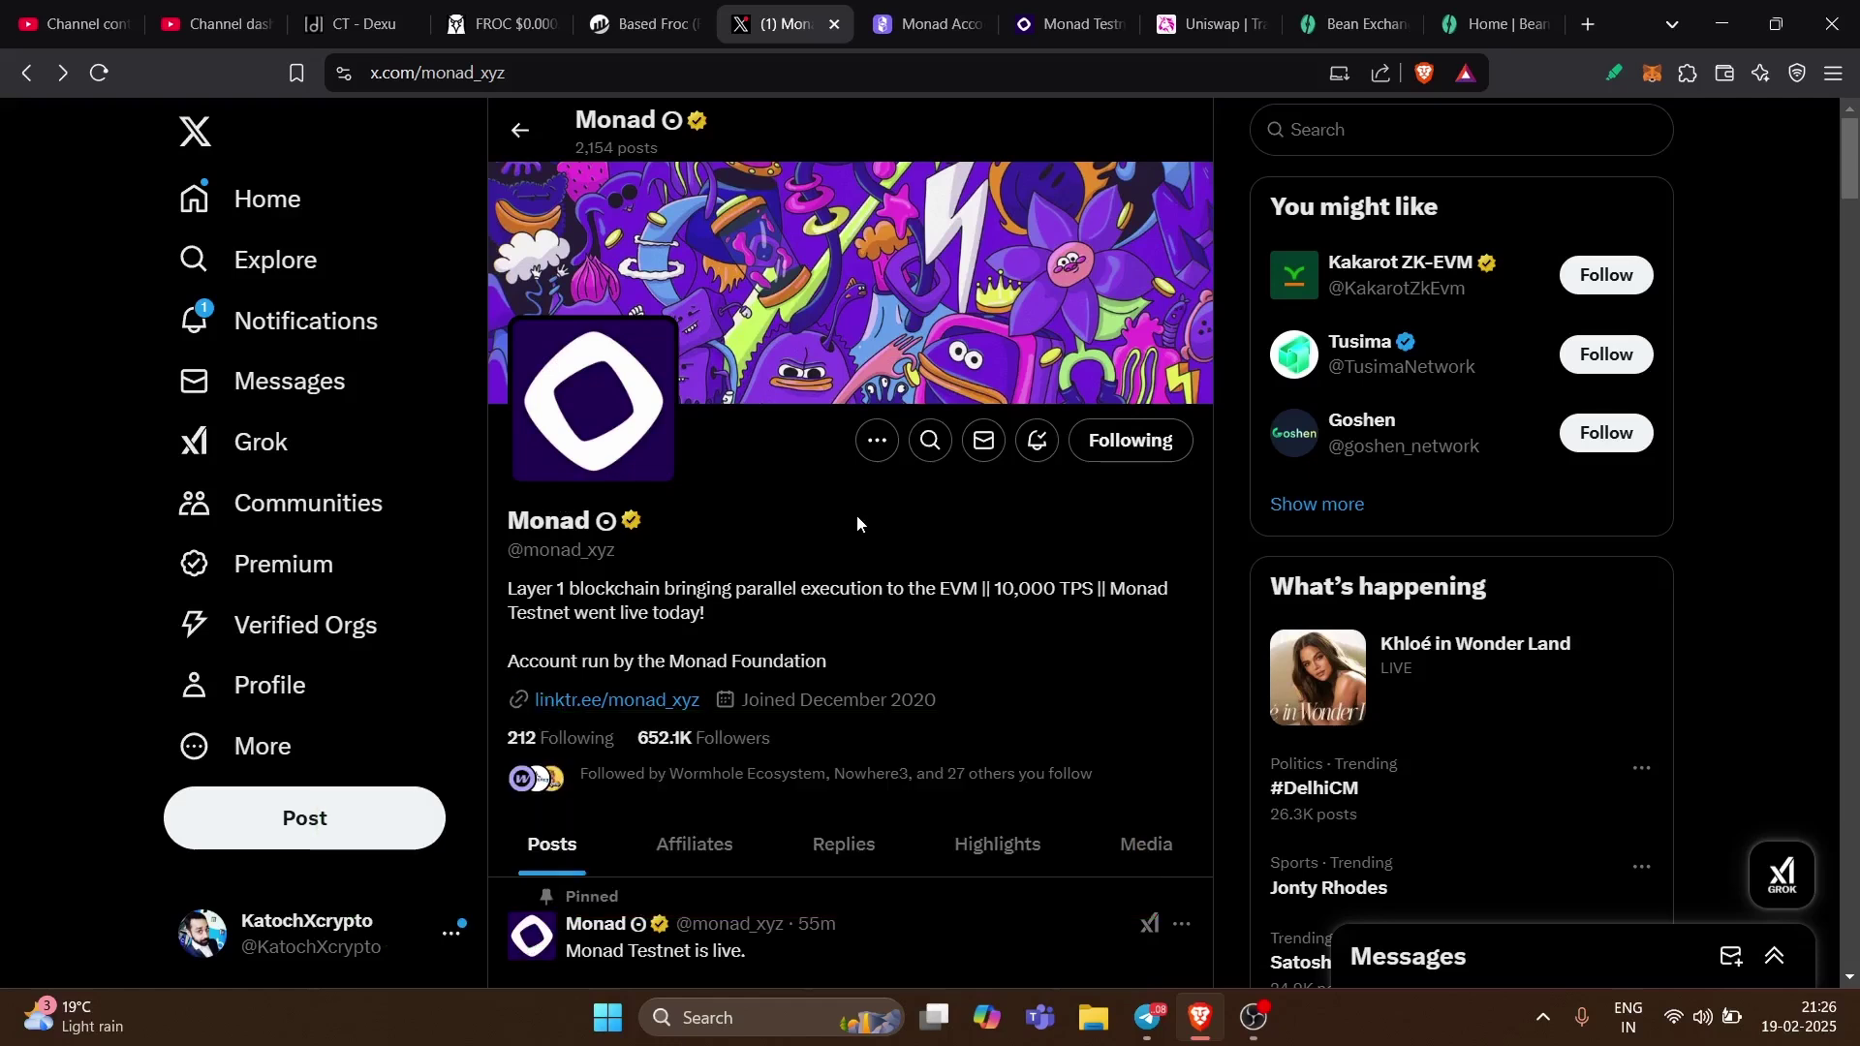
# - Scroll through the current page and restore it to normal zoom
pyautogui.scroll(-6, 872, 511)
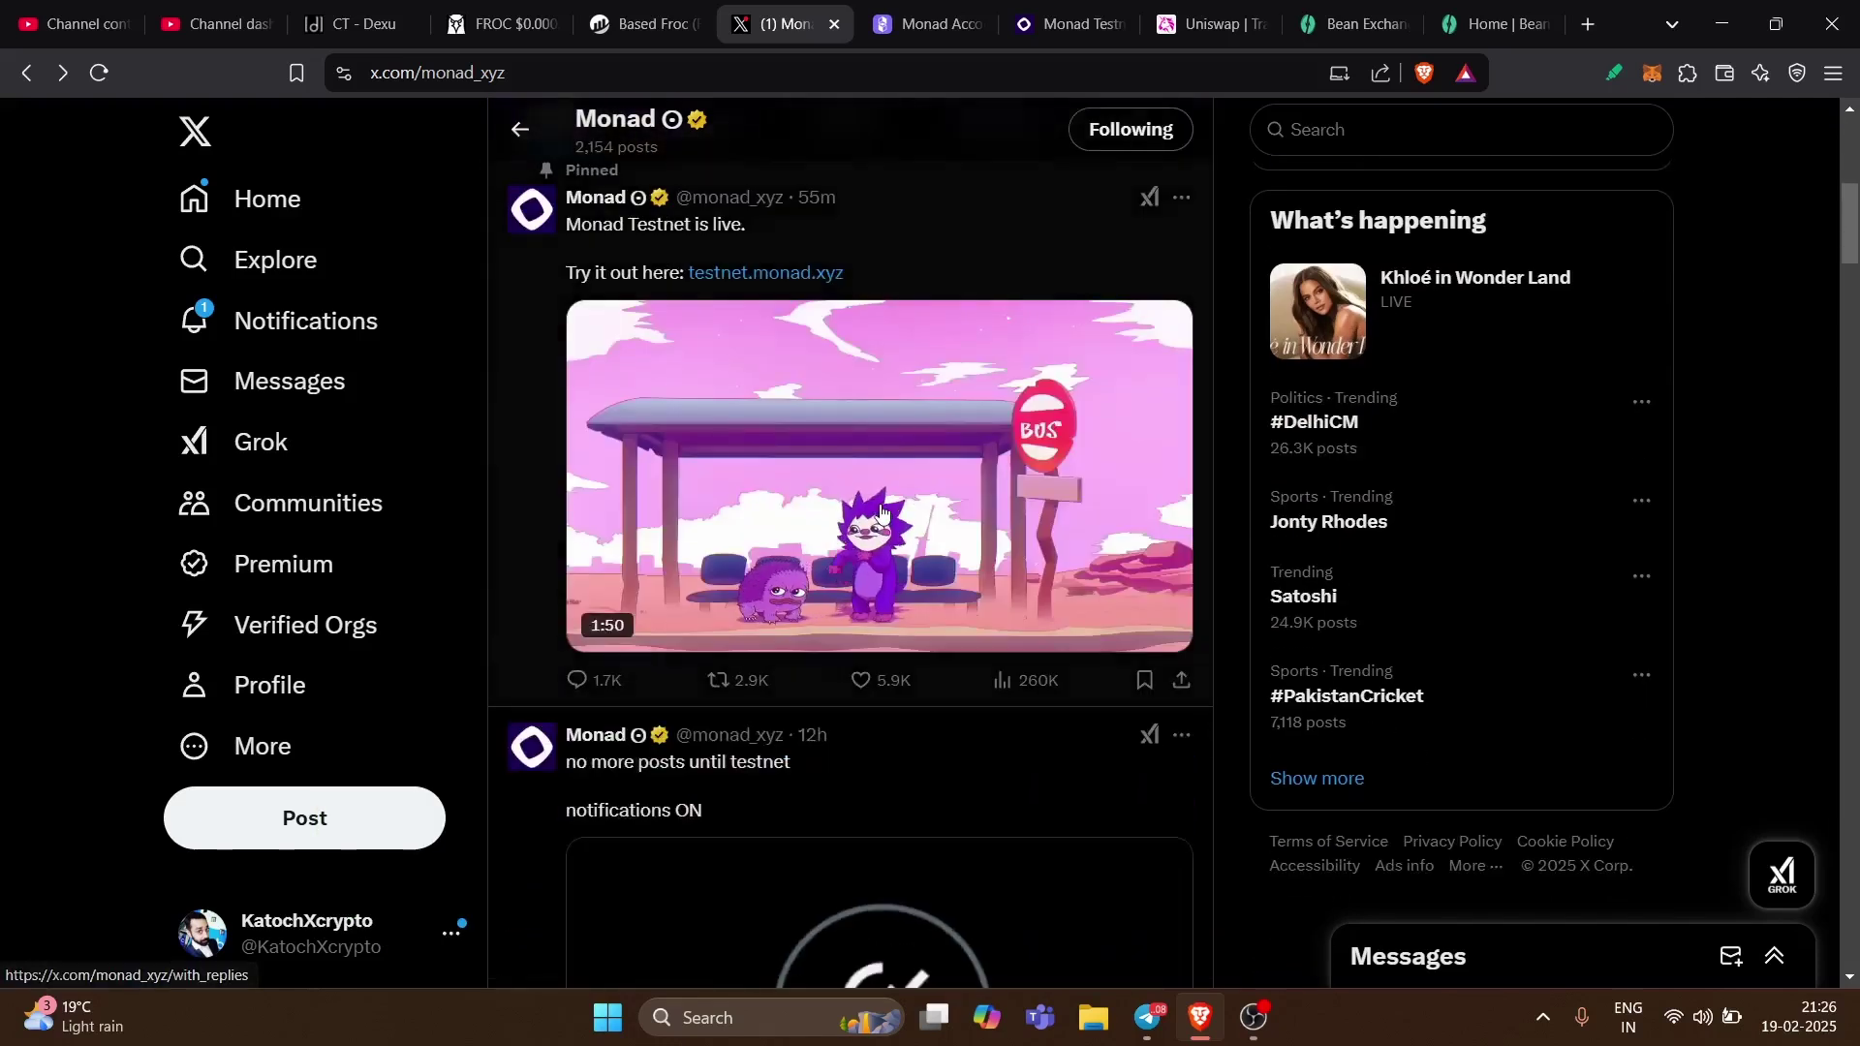
pyautogui.scroll(3, 678, 310)
pyautogui.scroll(-2, 766, 577)
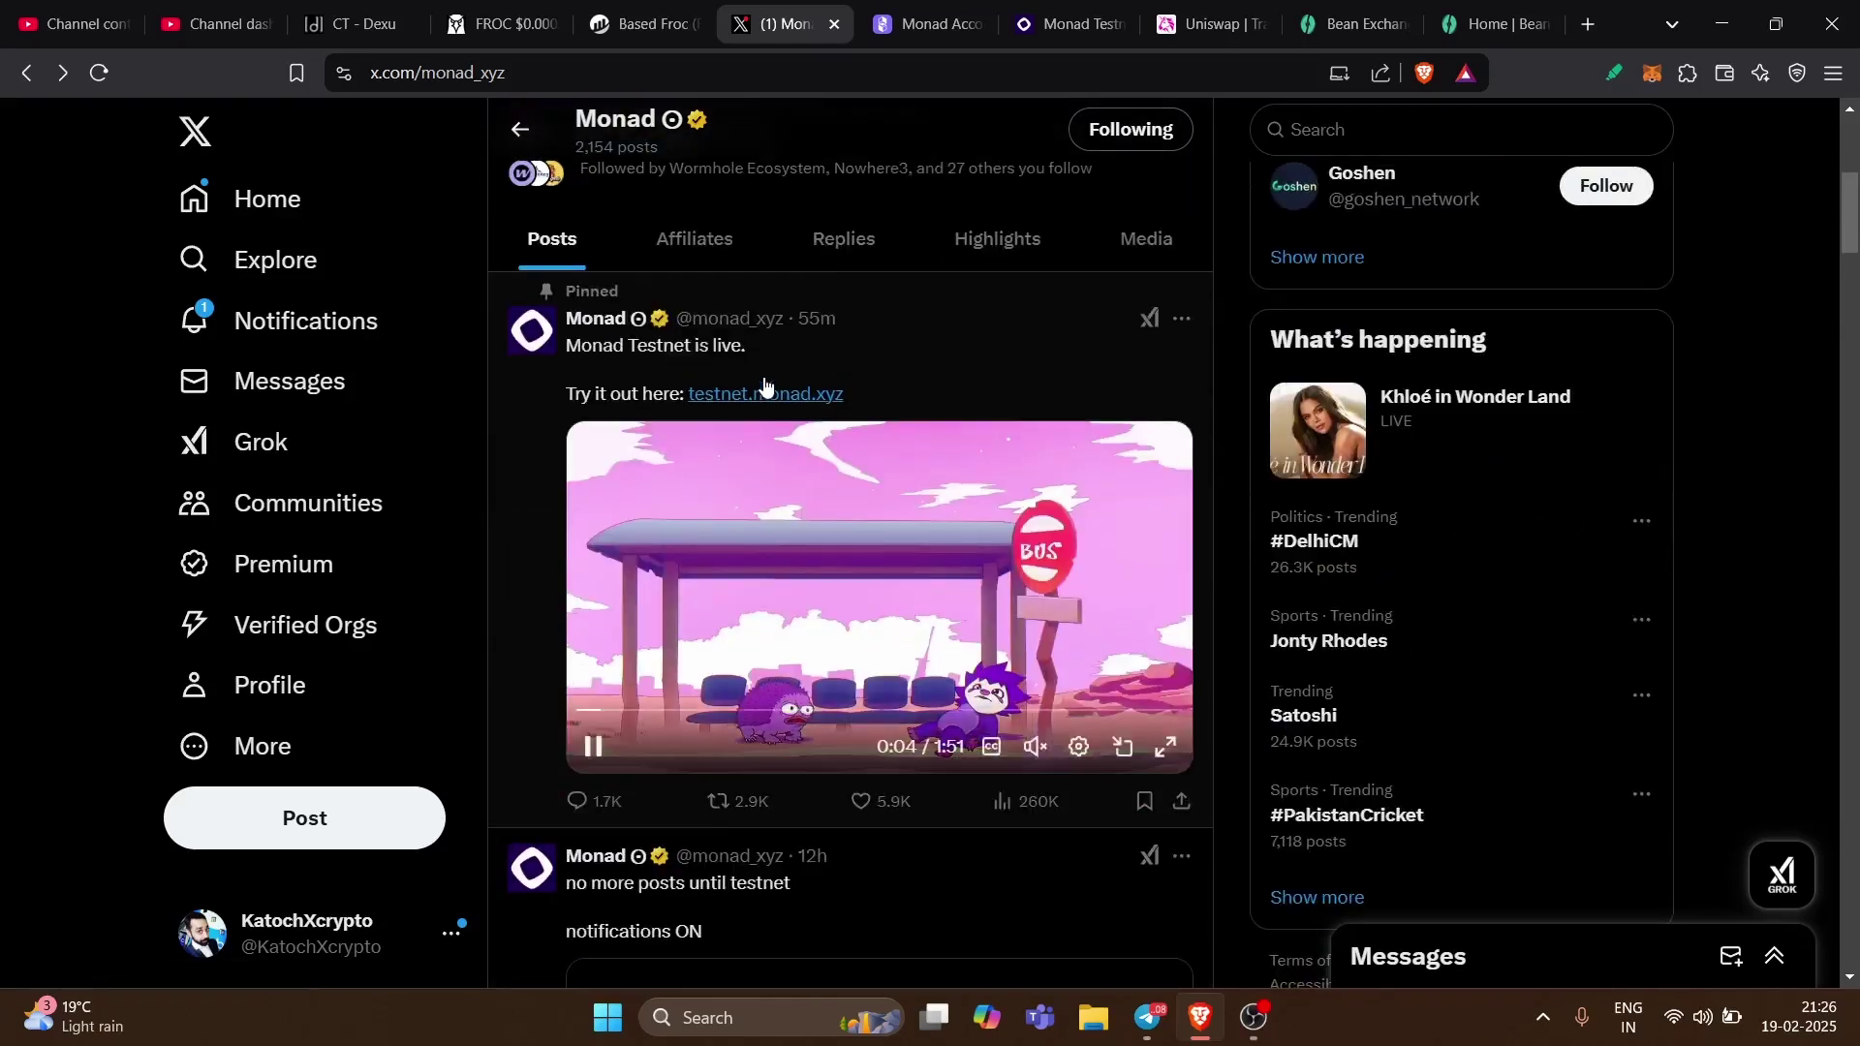
pyautogui.scroll(5, 762, 386)
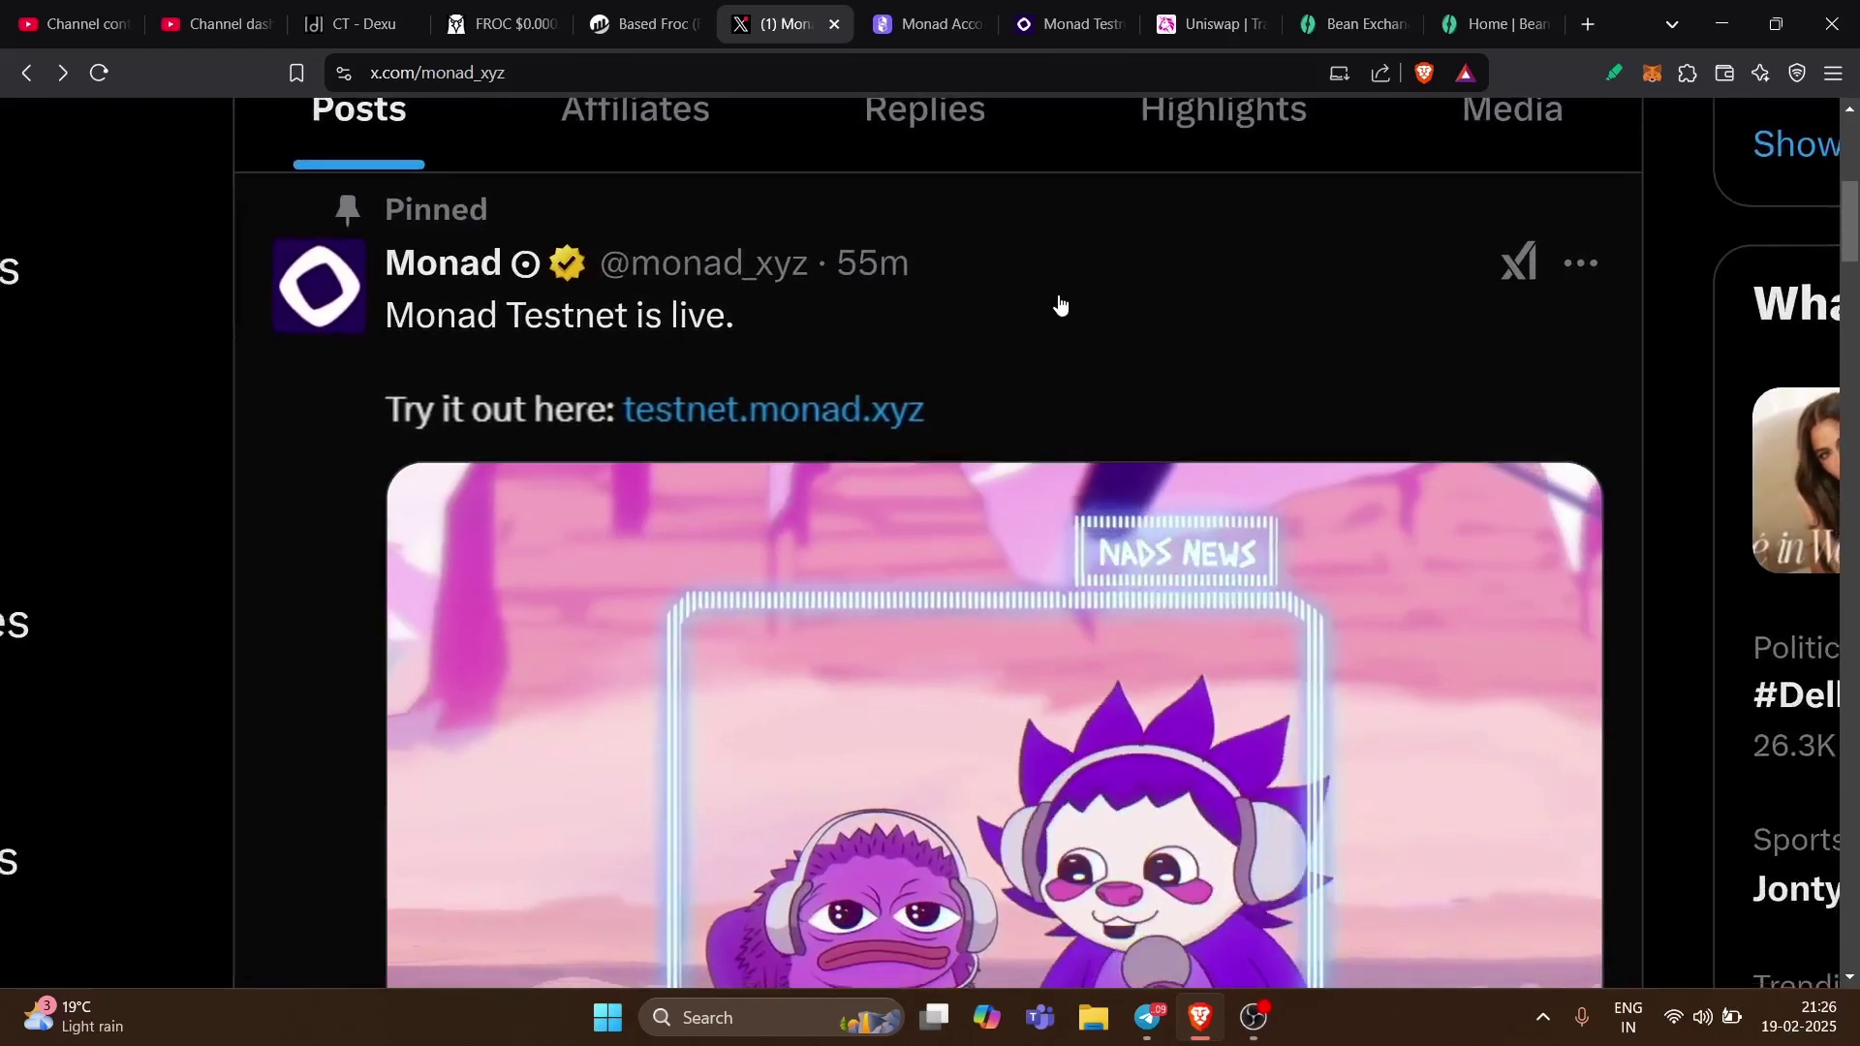
pyautogui.hotkey('ctrl', '0')
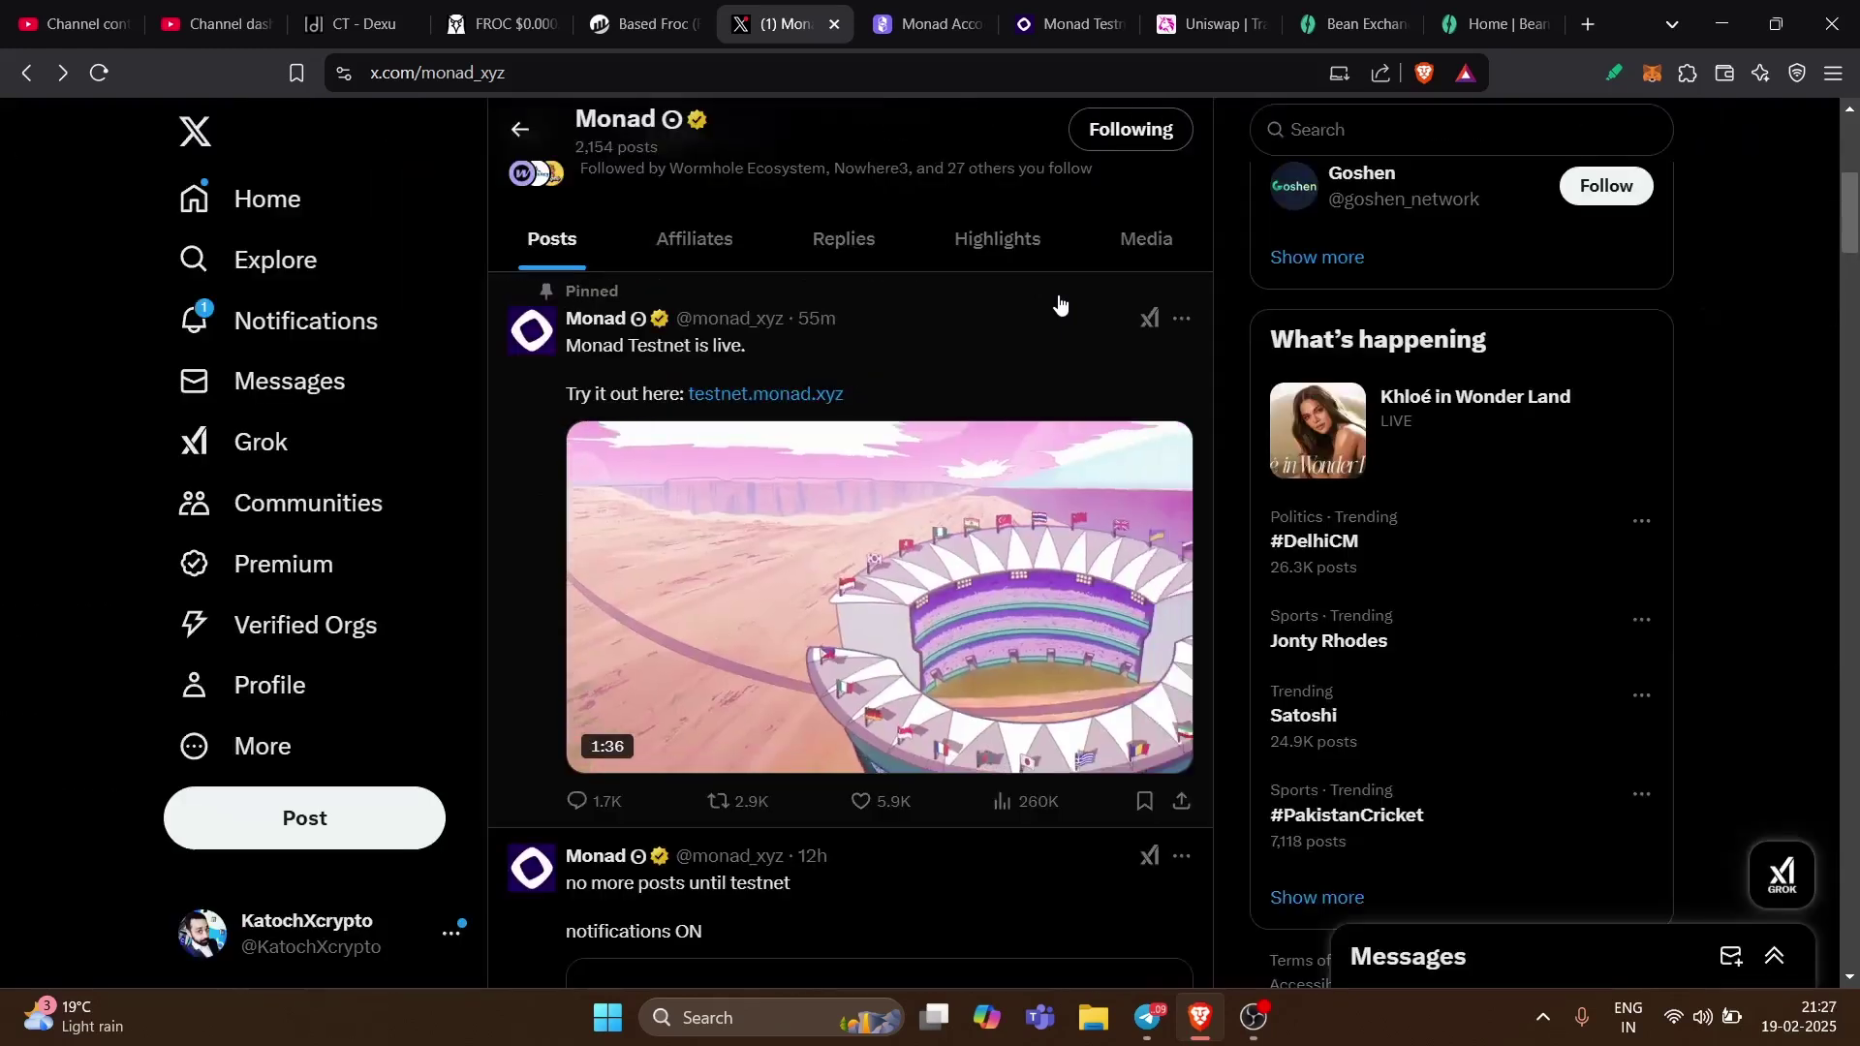
pyautogui.scroll(2, 1059, 303)
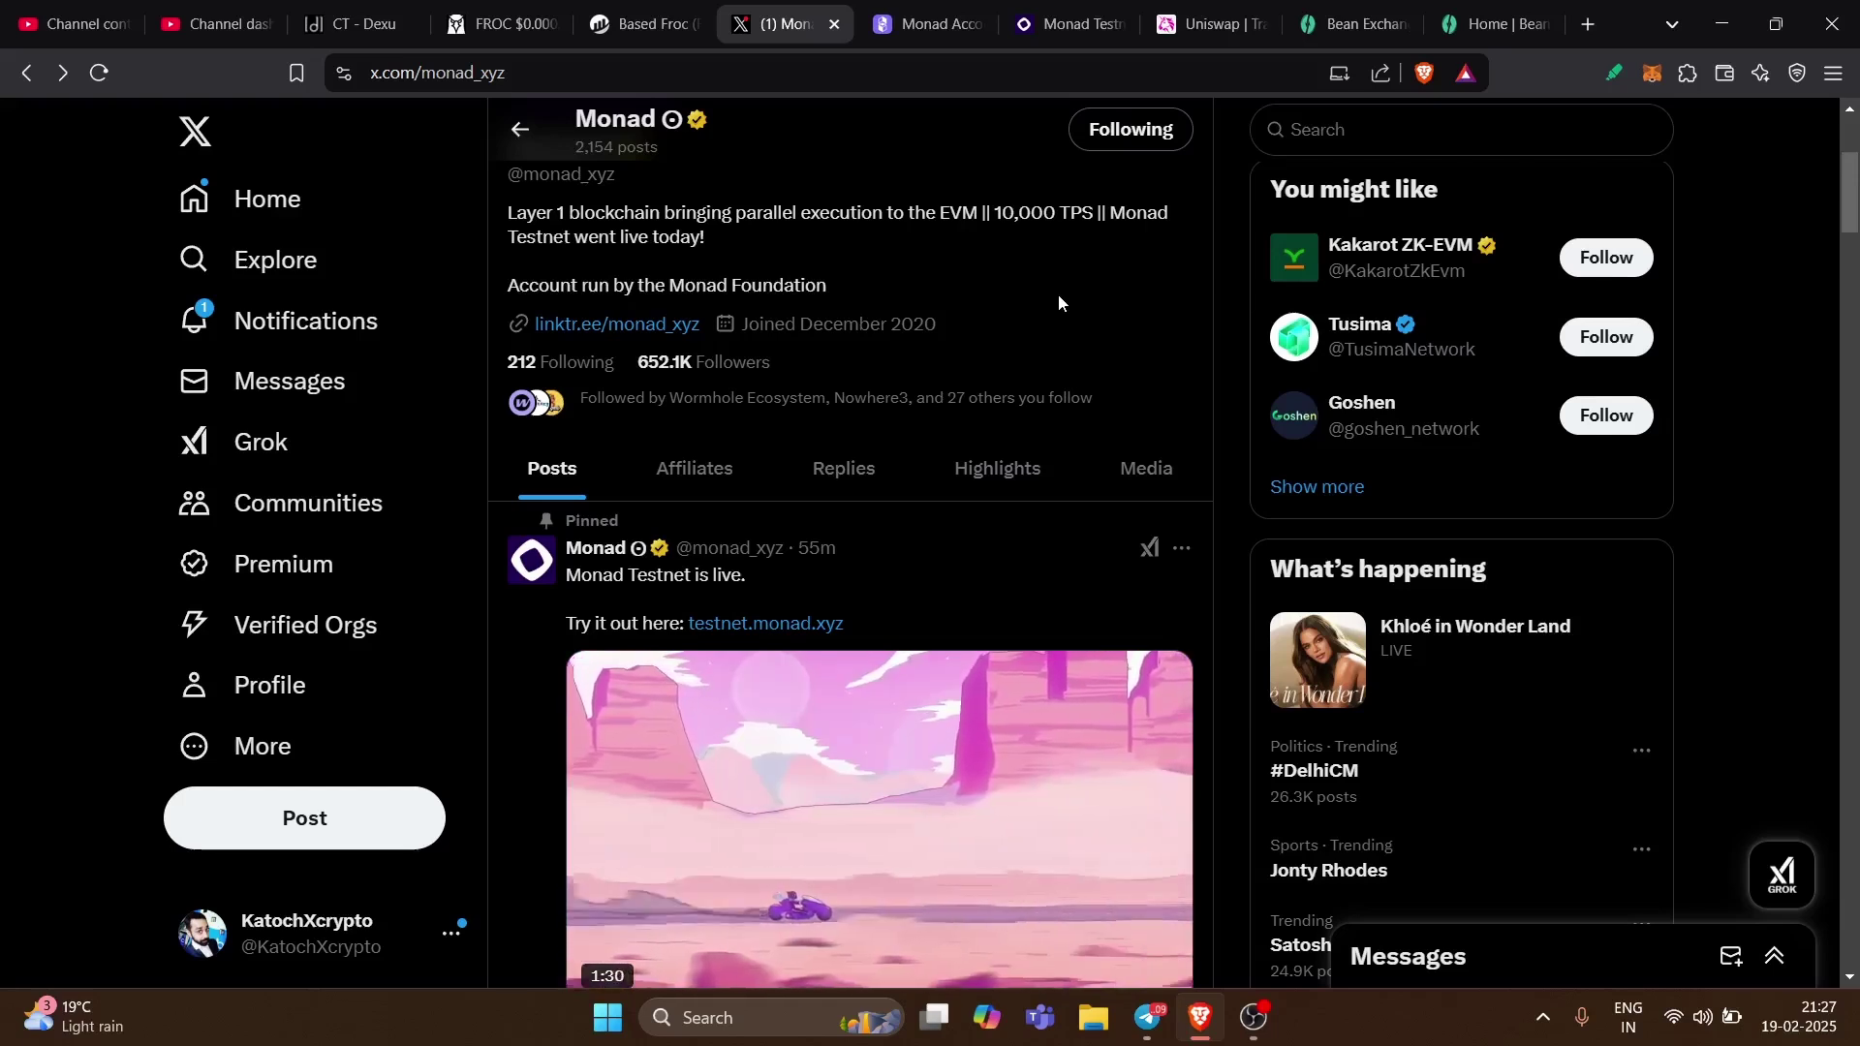
pyautogui.scroll(-1, 1059, 296)
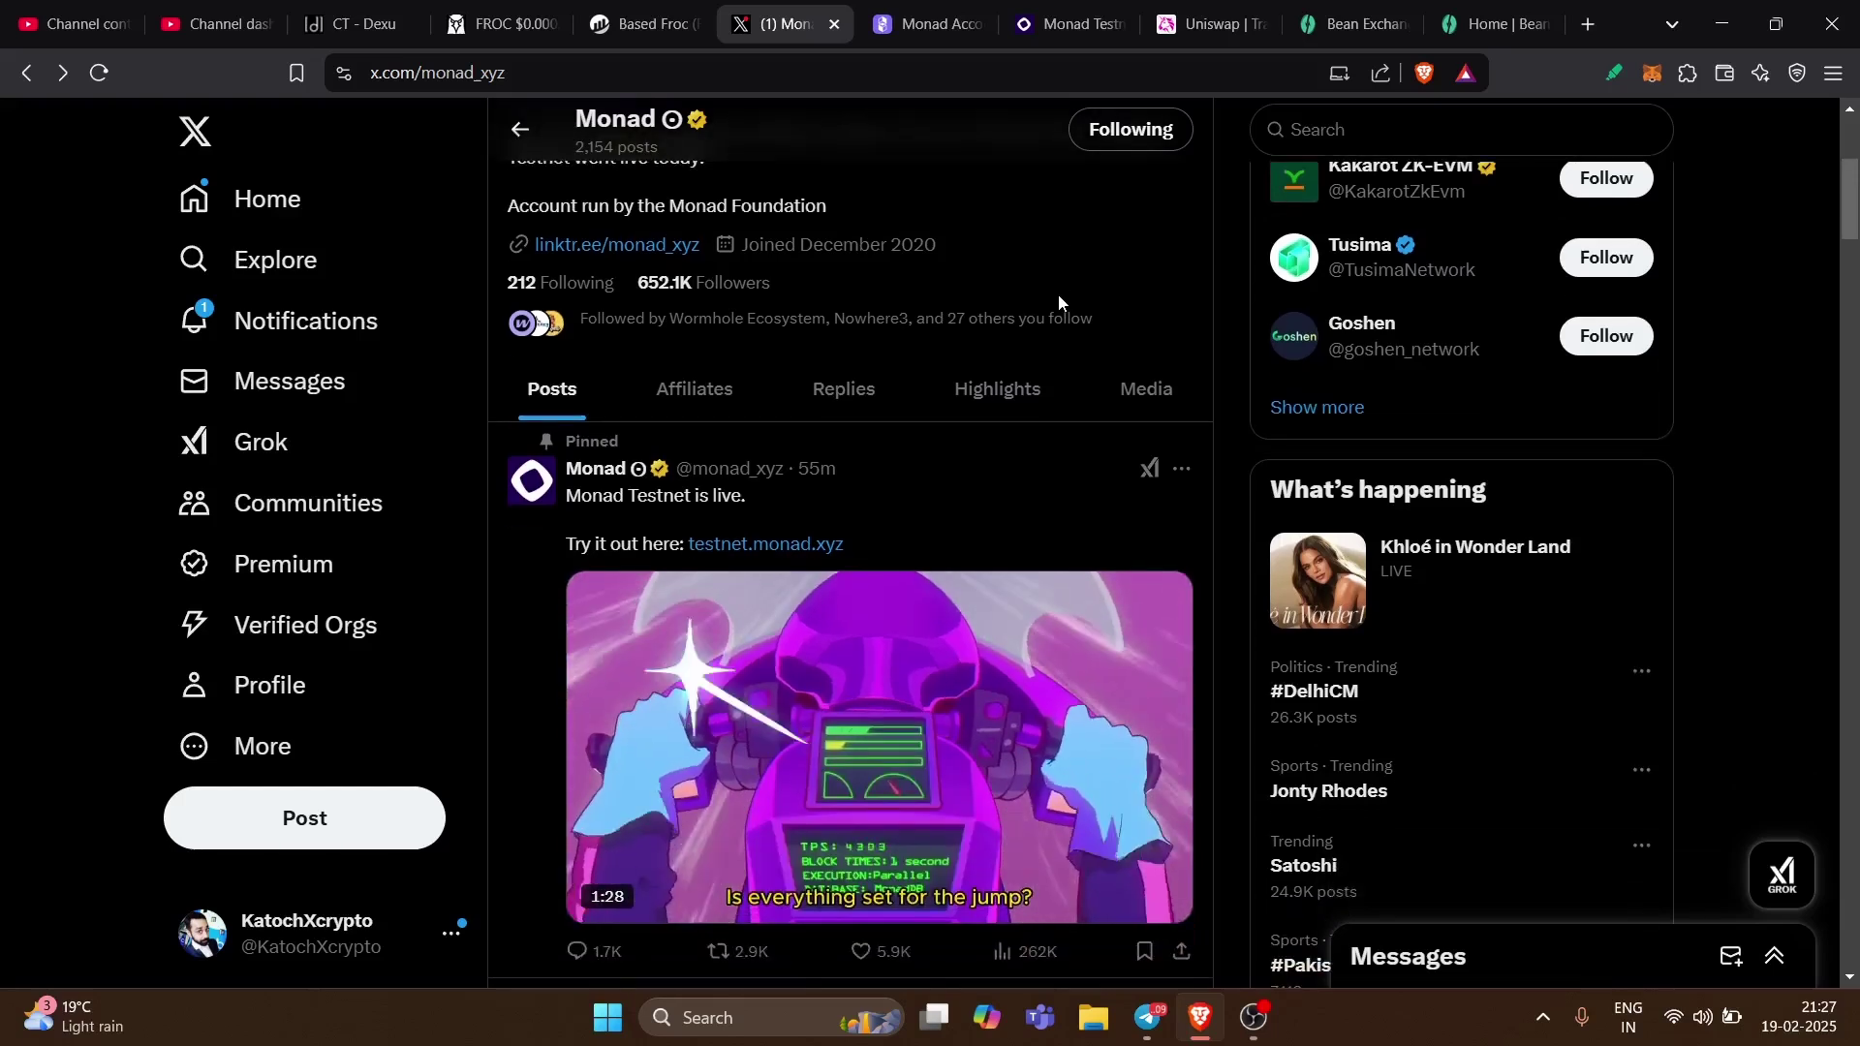
pyautogui.scroll(4, 1058, 294)
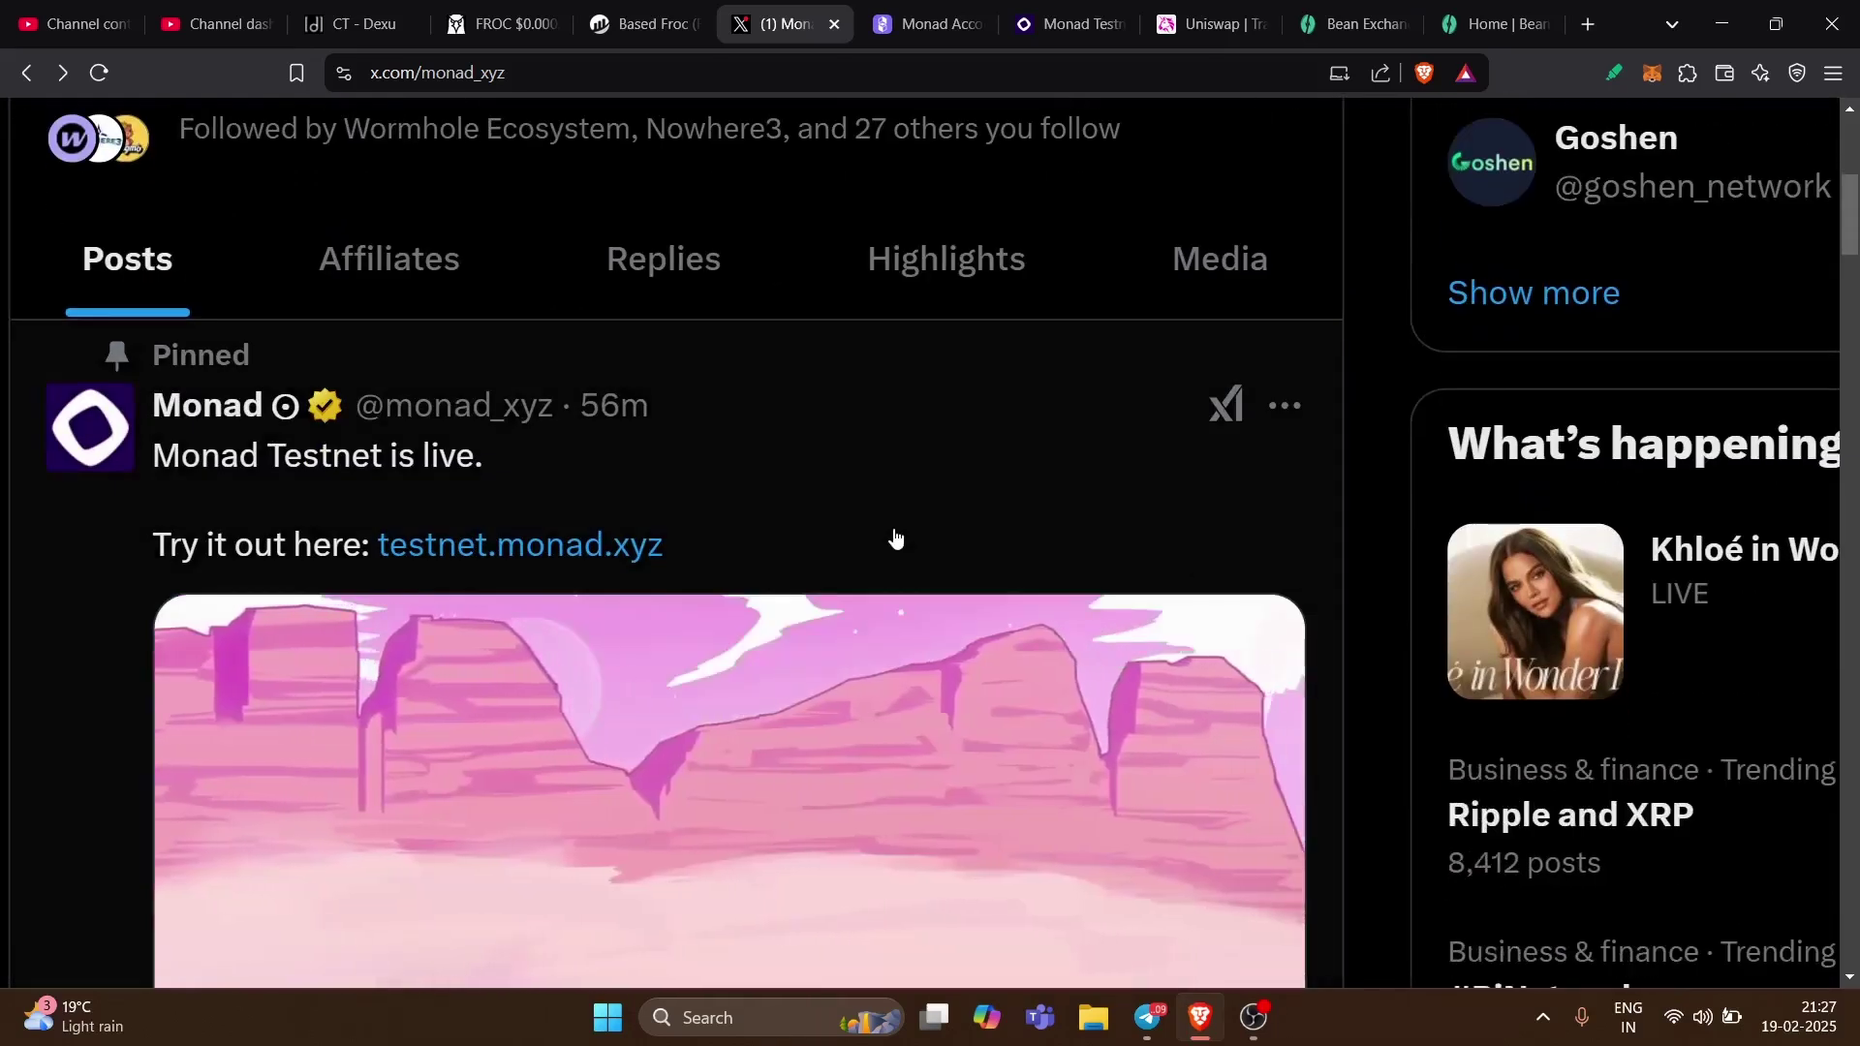
pyautogui.scroll(-4, 895, 539)
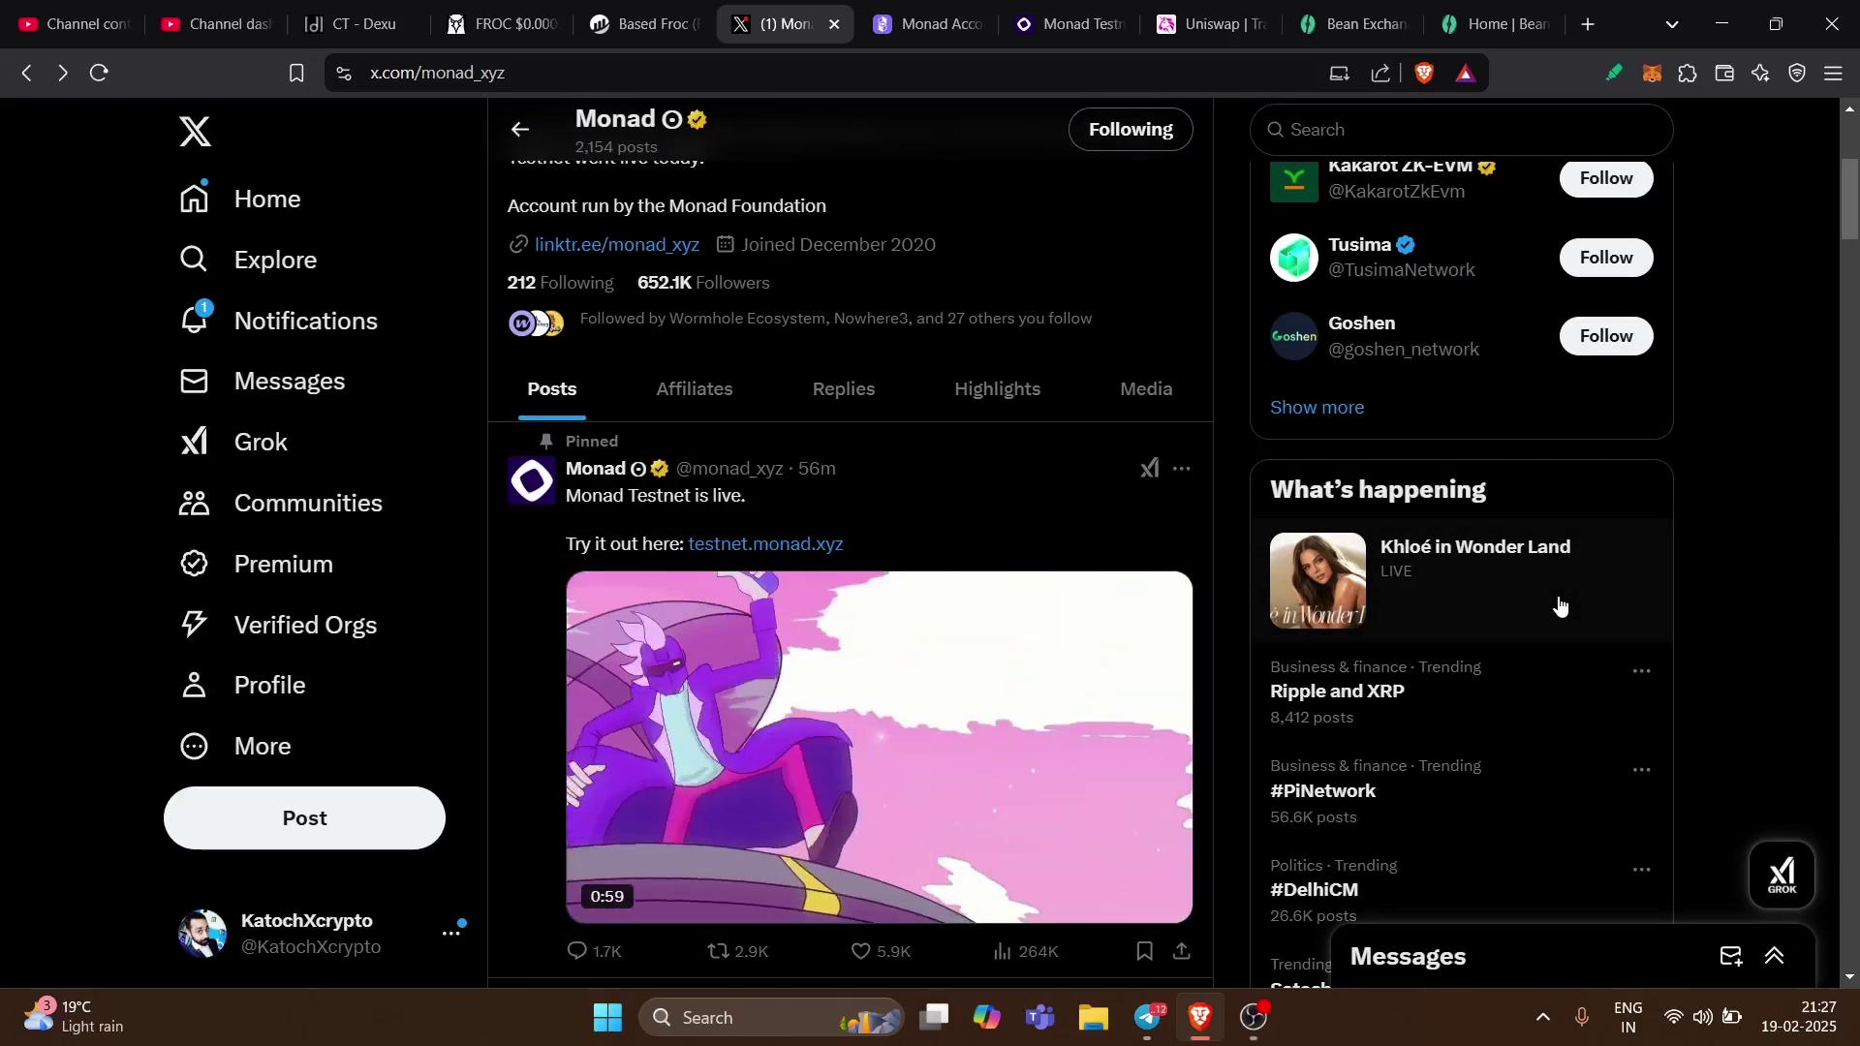
pyautogui.scroll(4, 1570, 610)
pyautogui.scroll(1, 1696, 630)
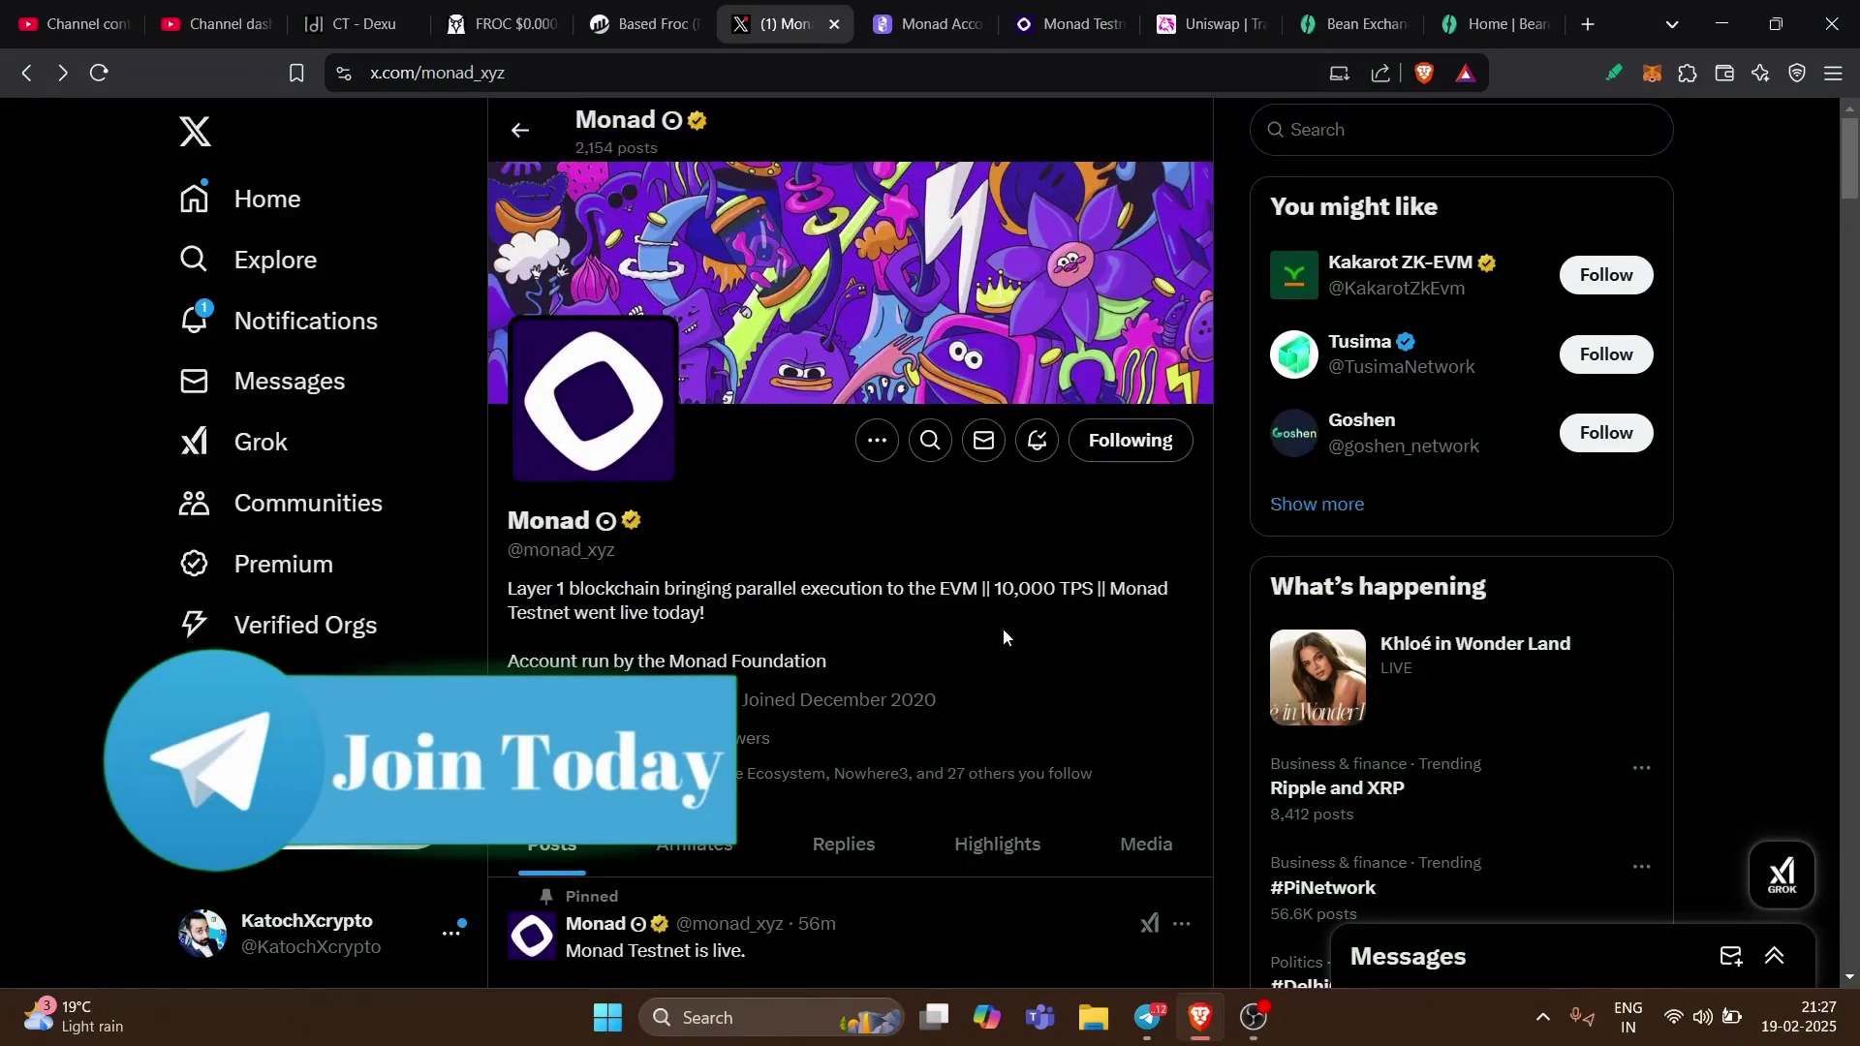
pyautogui.scroll(-1, 955, 620)
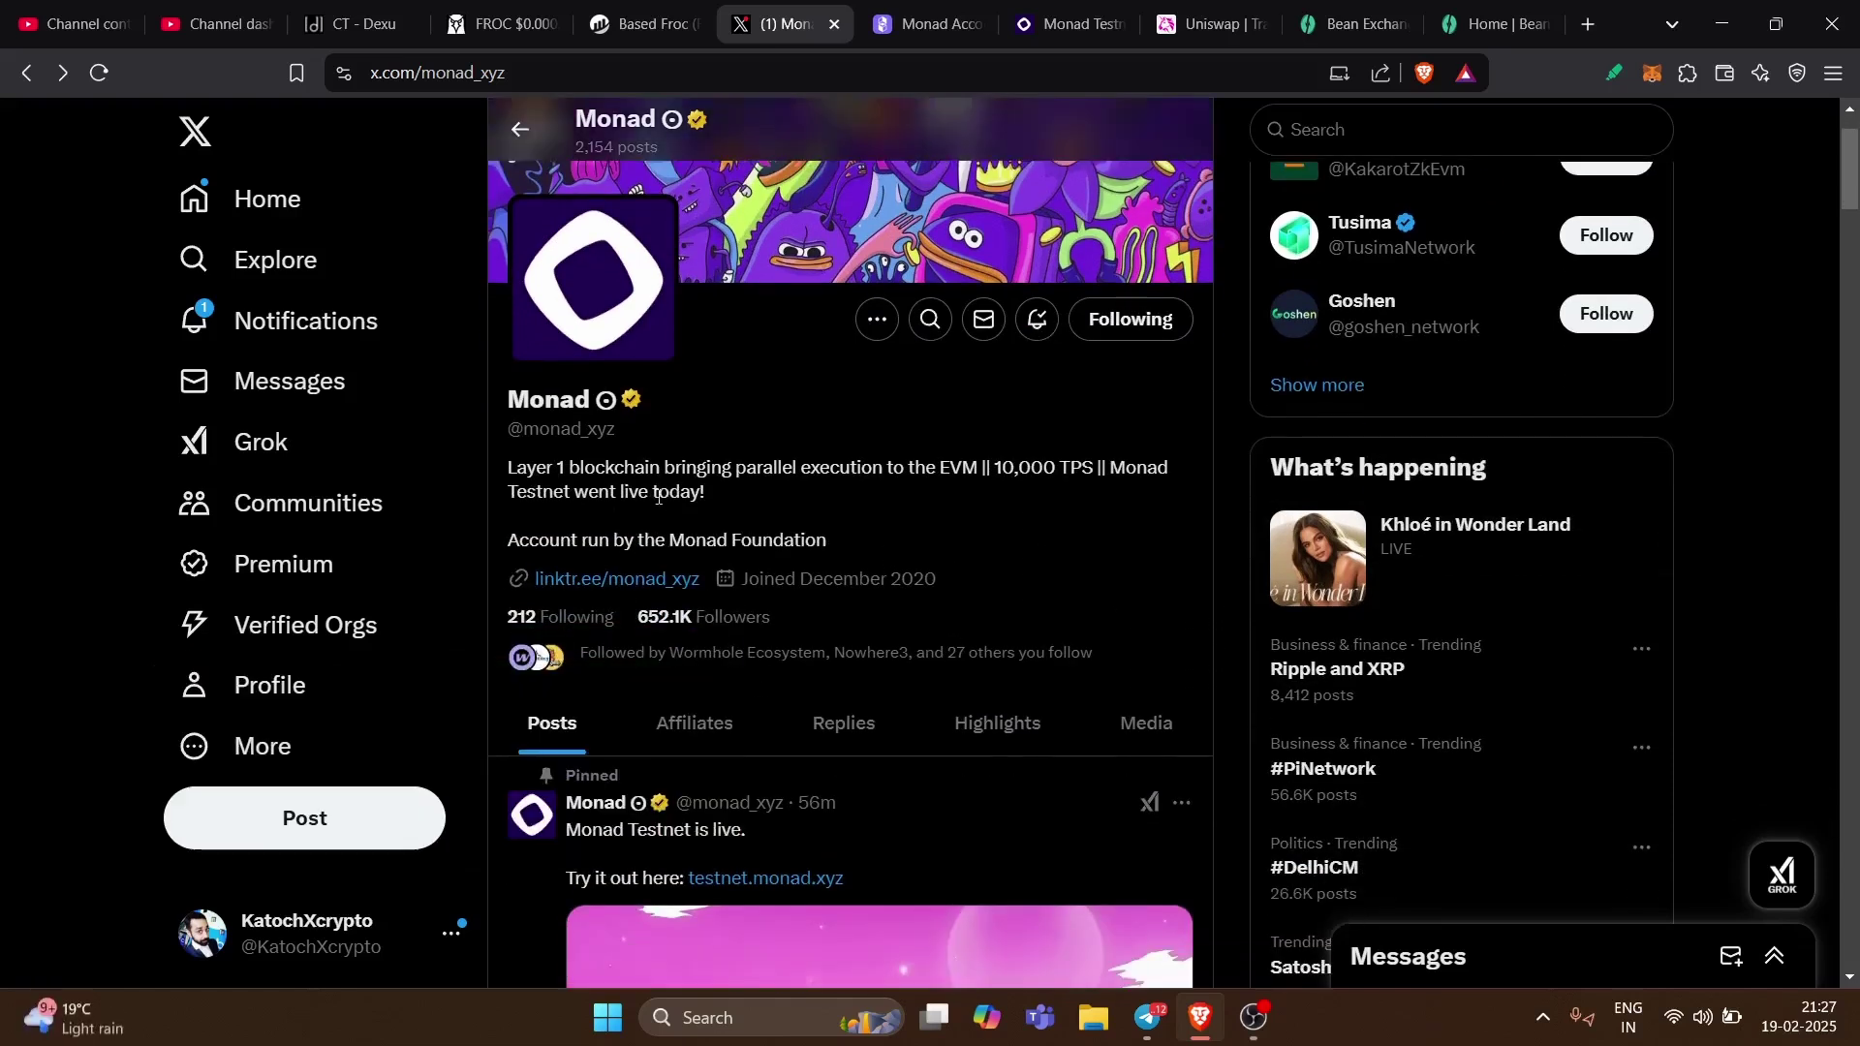
pyautogui.scroll(5, 666, 494)
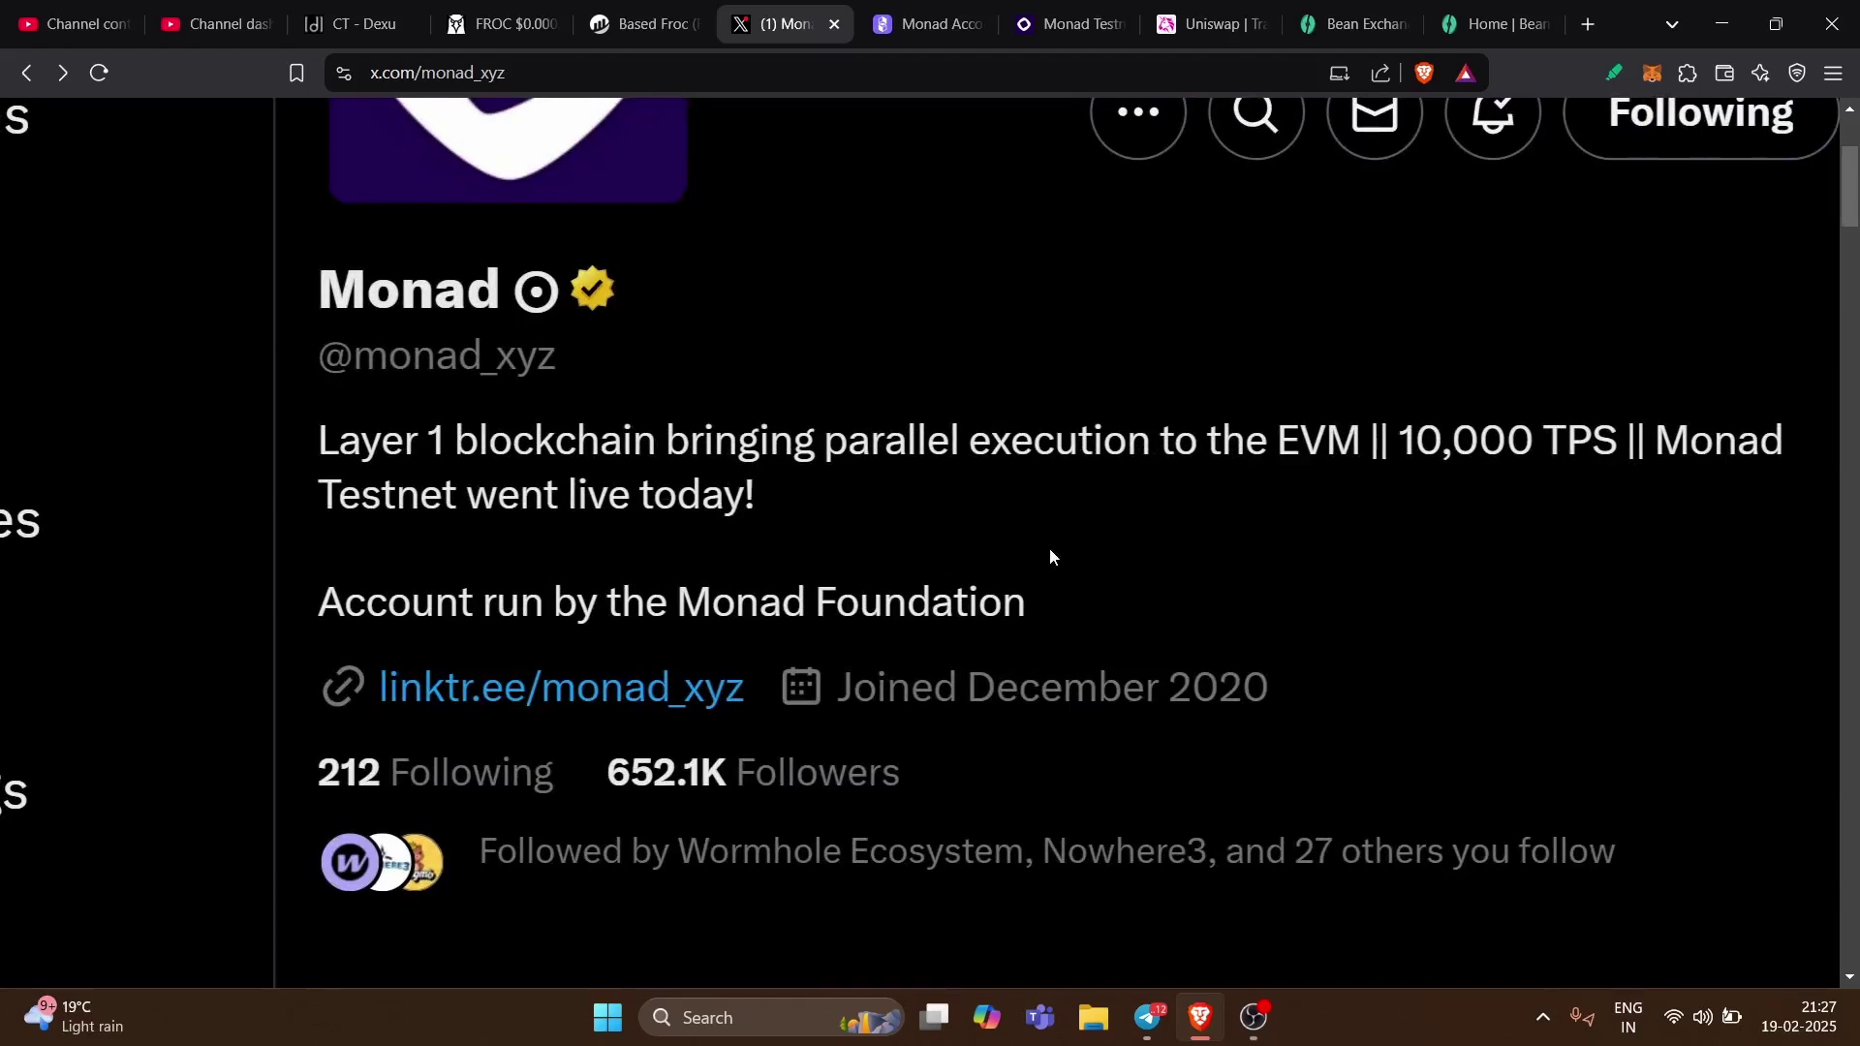
pyautogui.scroll(-5, 1049, 549)
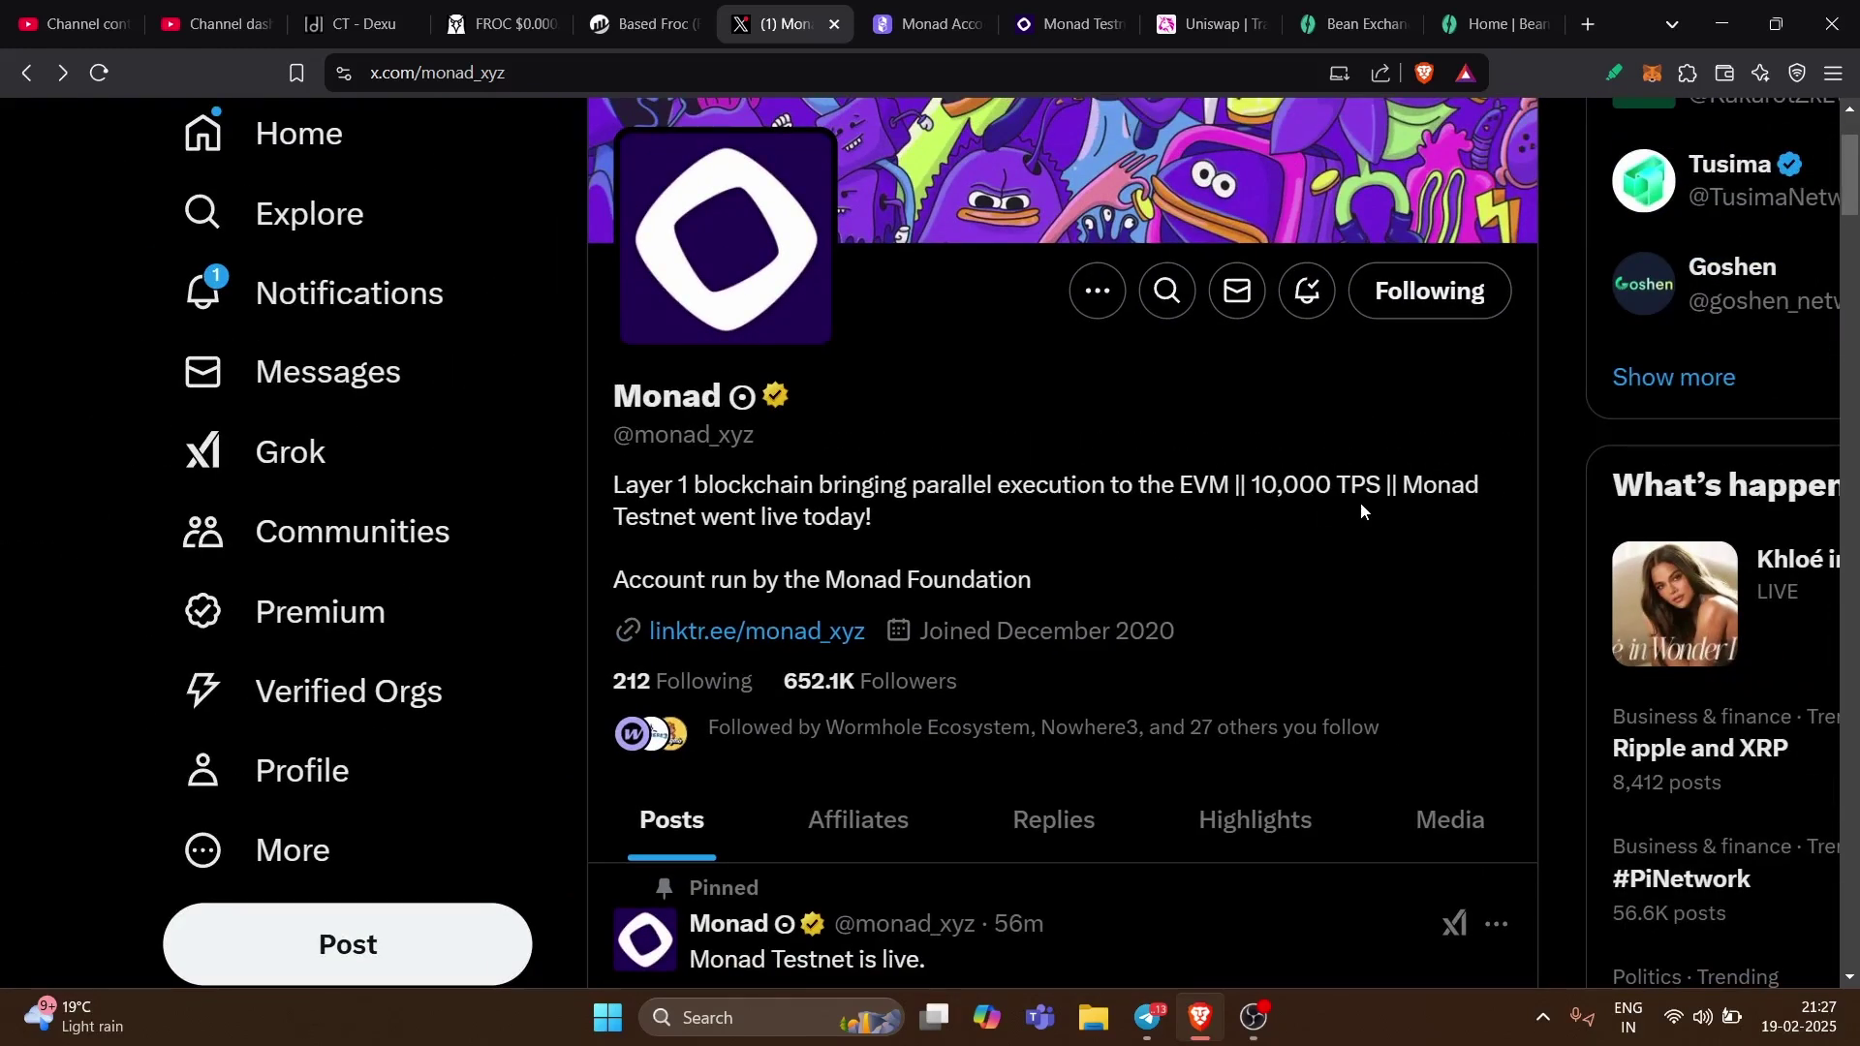
pyautogui.scroll(-2, 1360, 502)
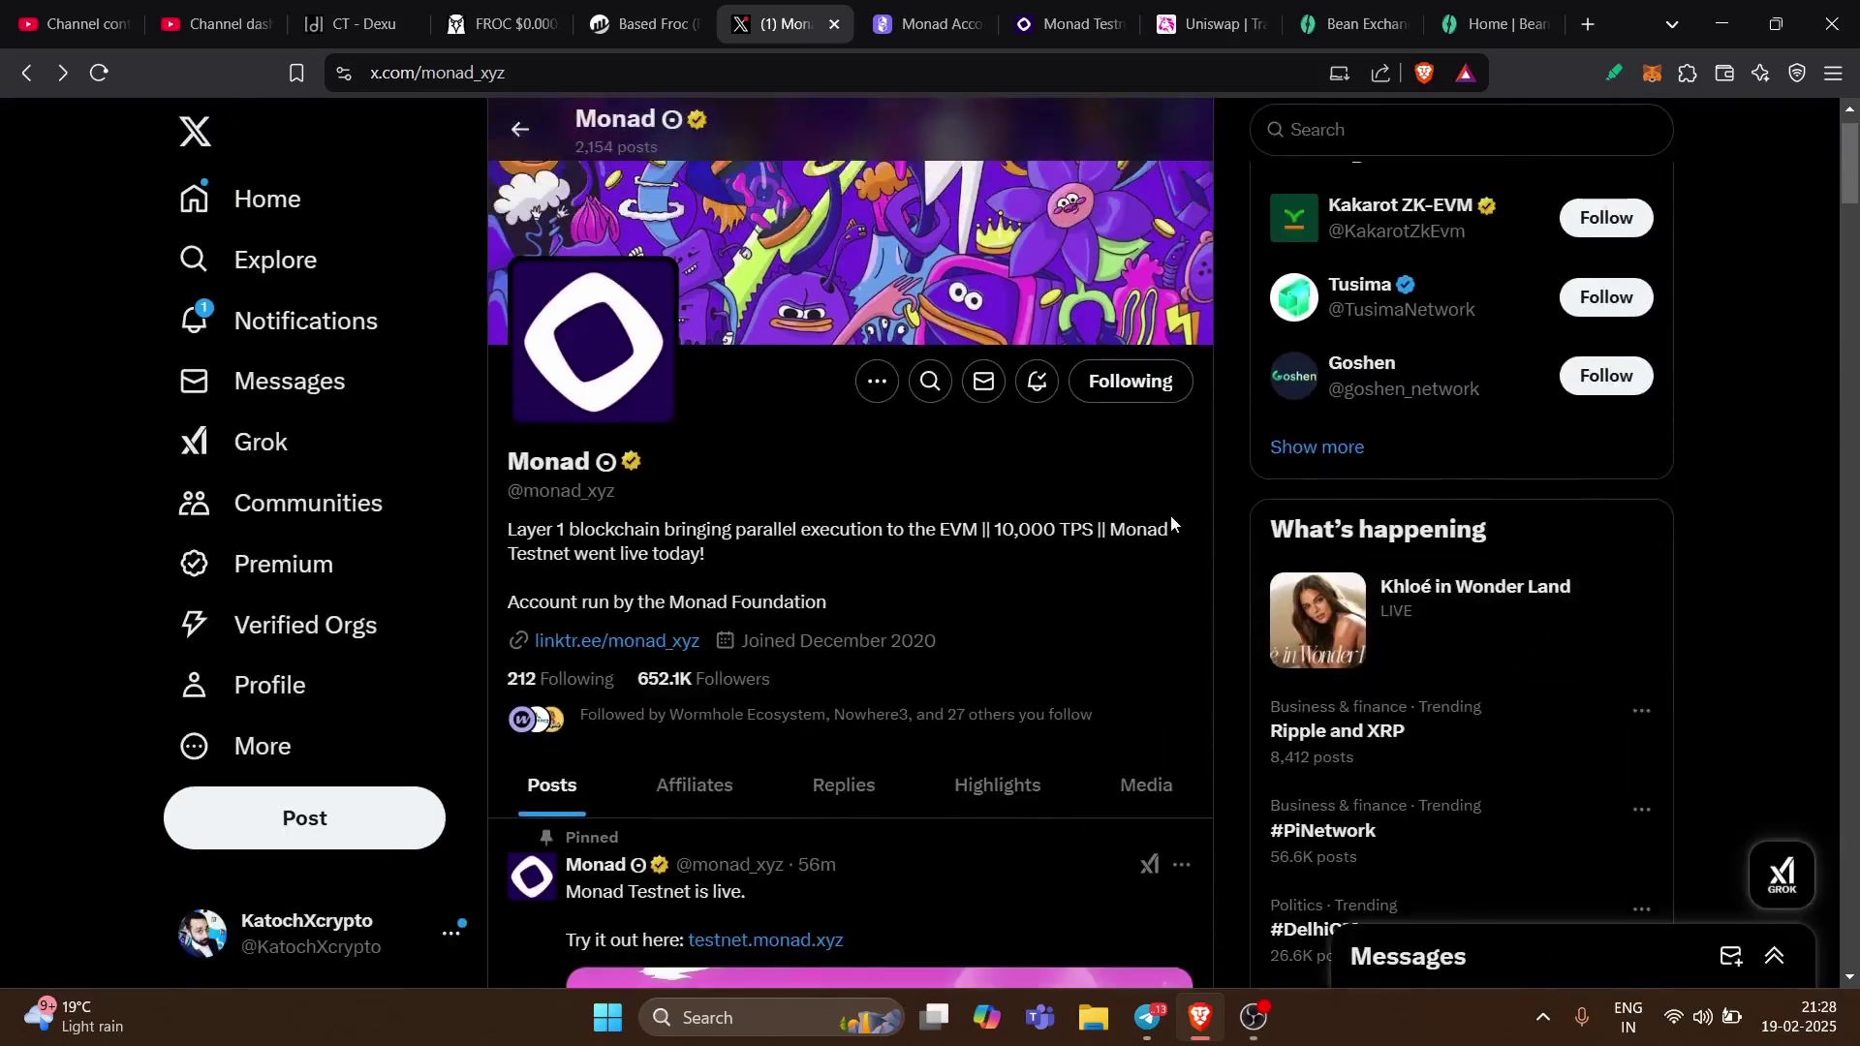
pyautogui.scroll(1, 1122, 552)
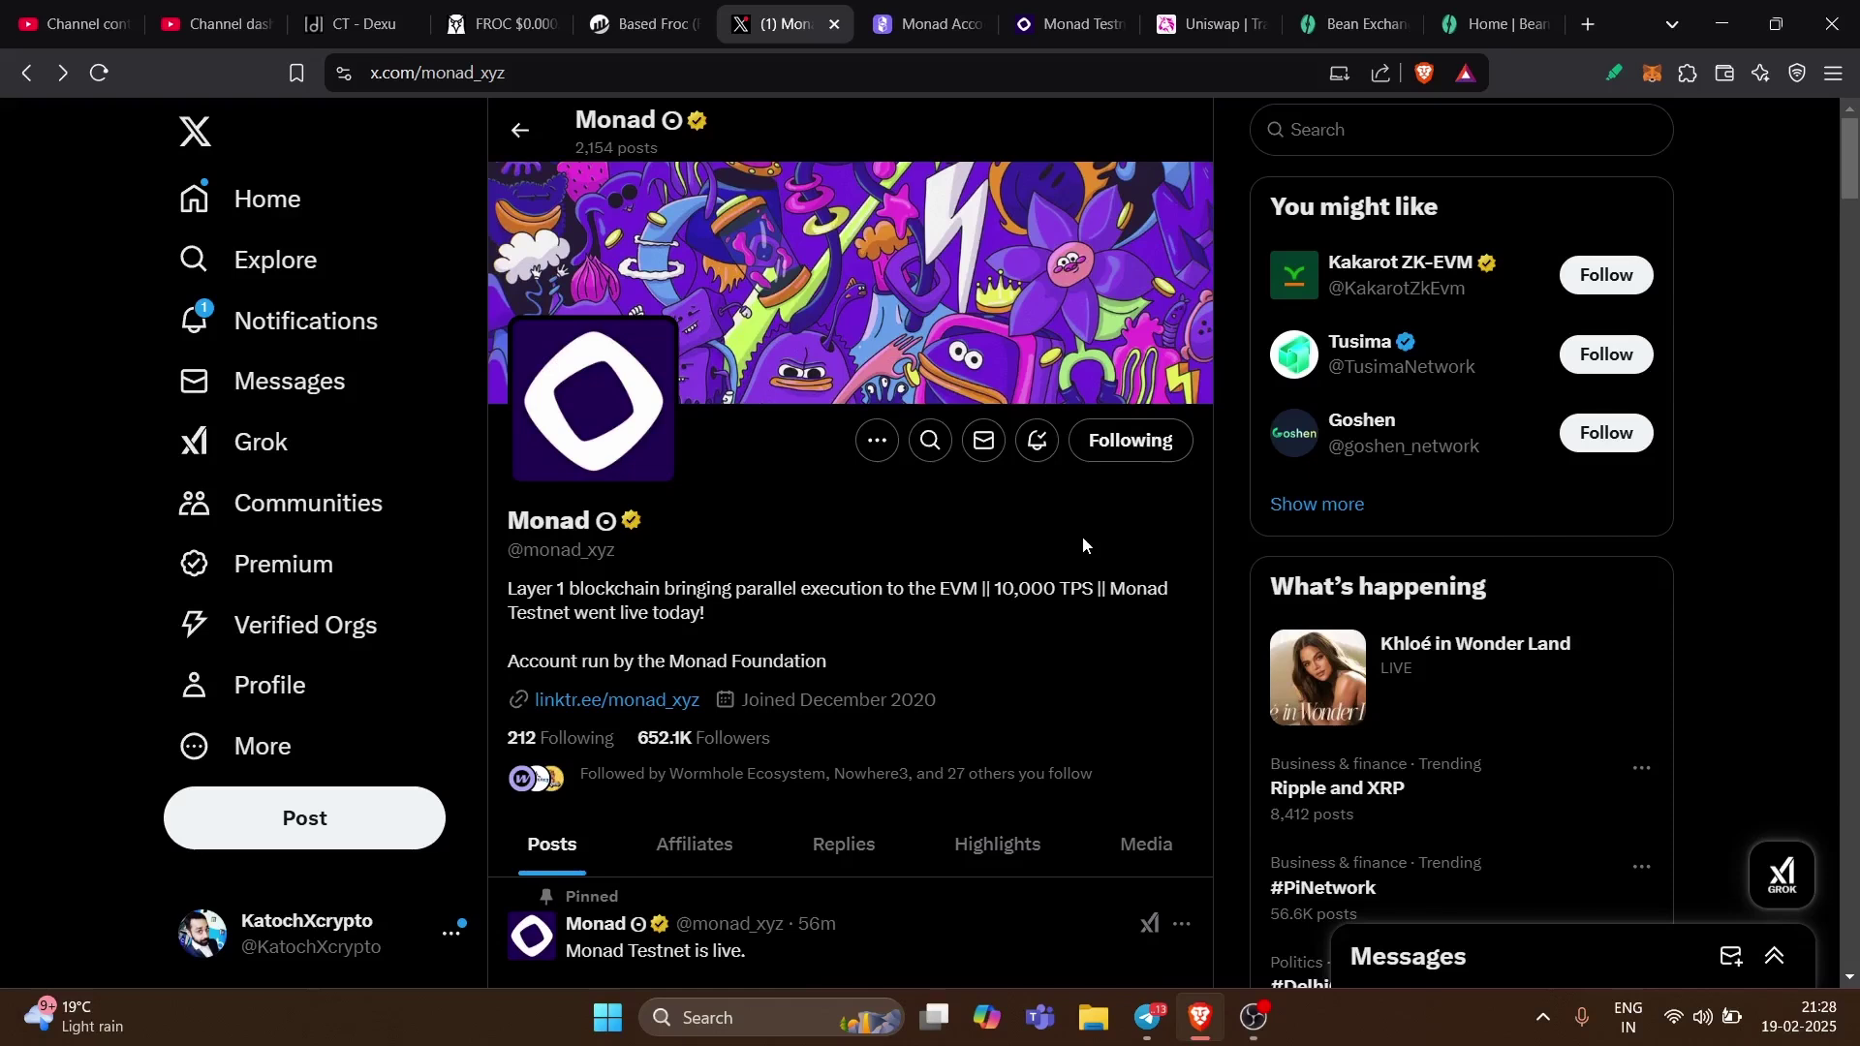
pyautogui.scroll(-5, 1083, 545)
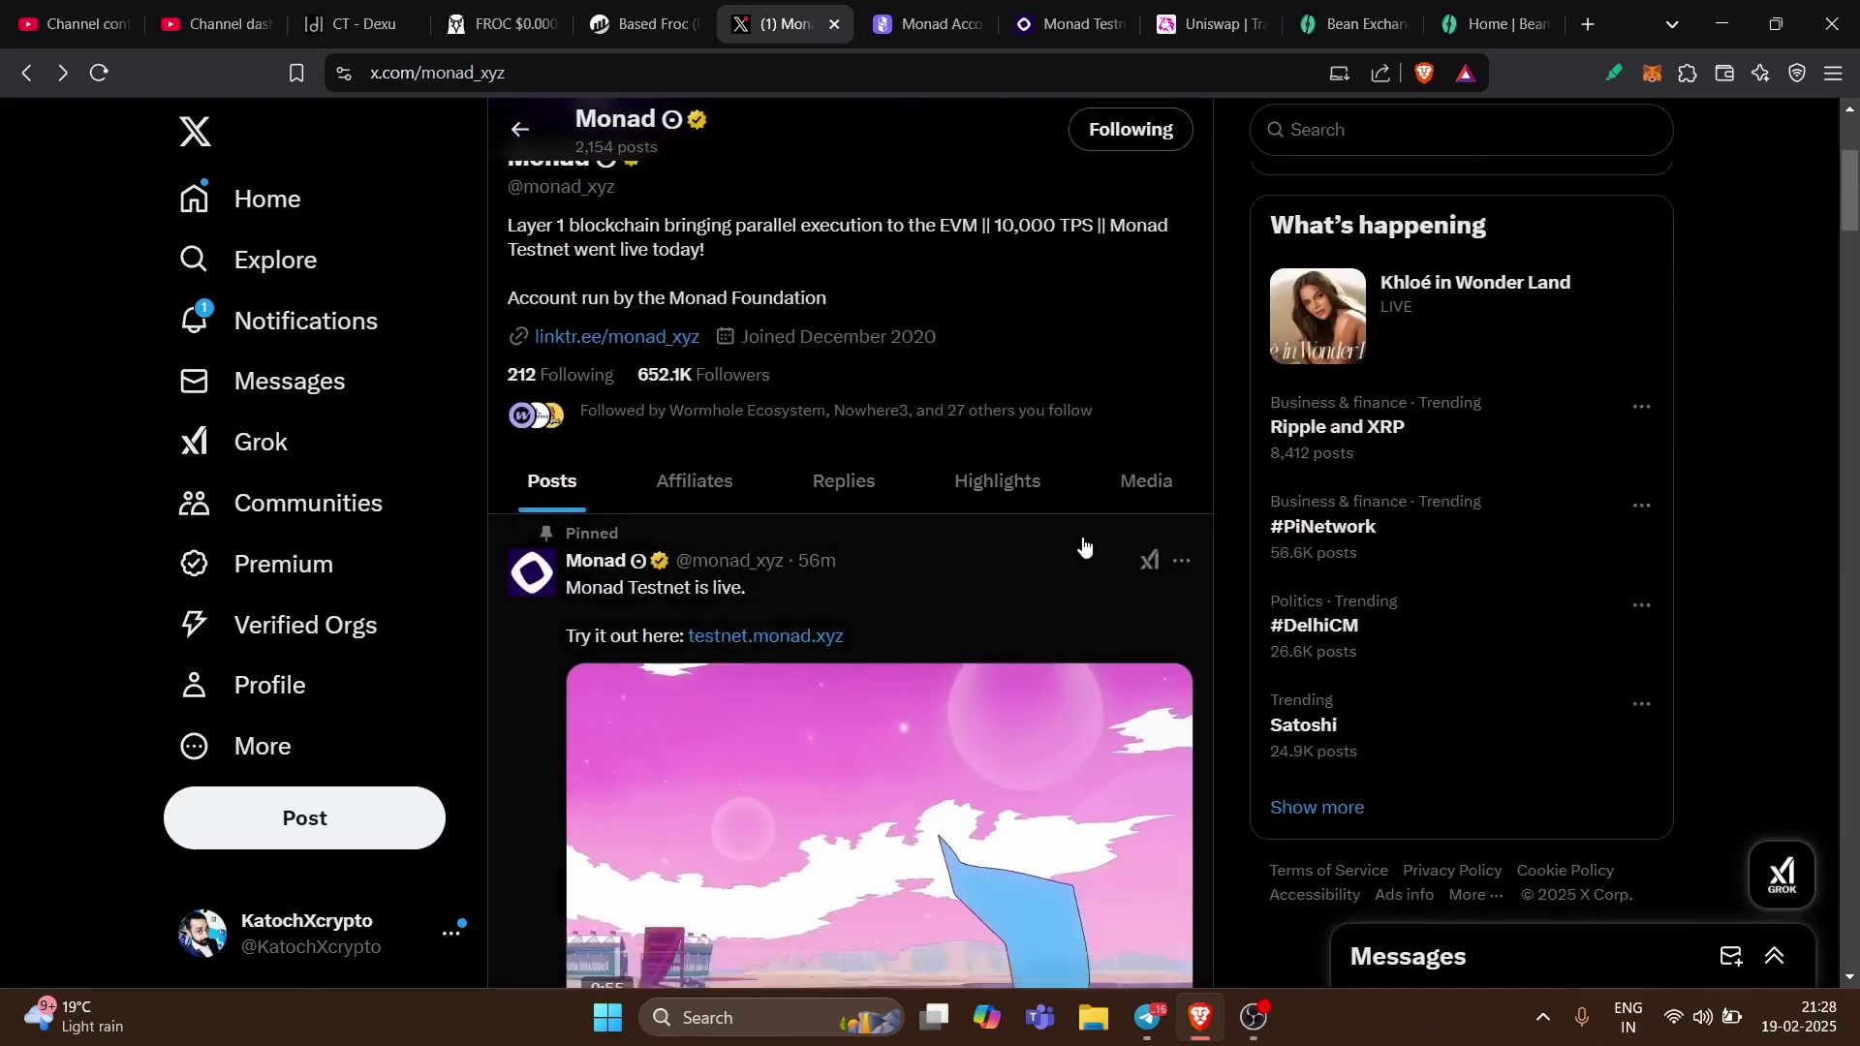
# - Search MonadExplorer for the MetaMask wallet address and highlight its 1.00432 MON balance
pyautogui.click(909, 28)
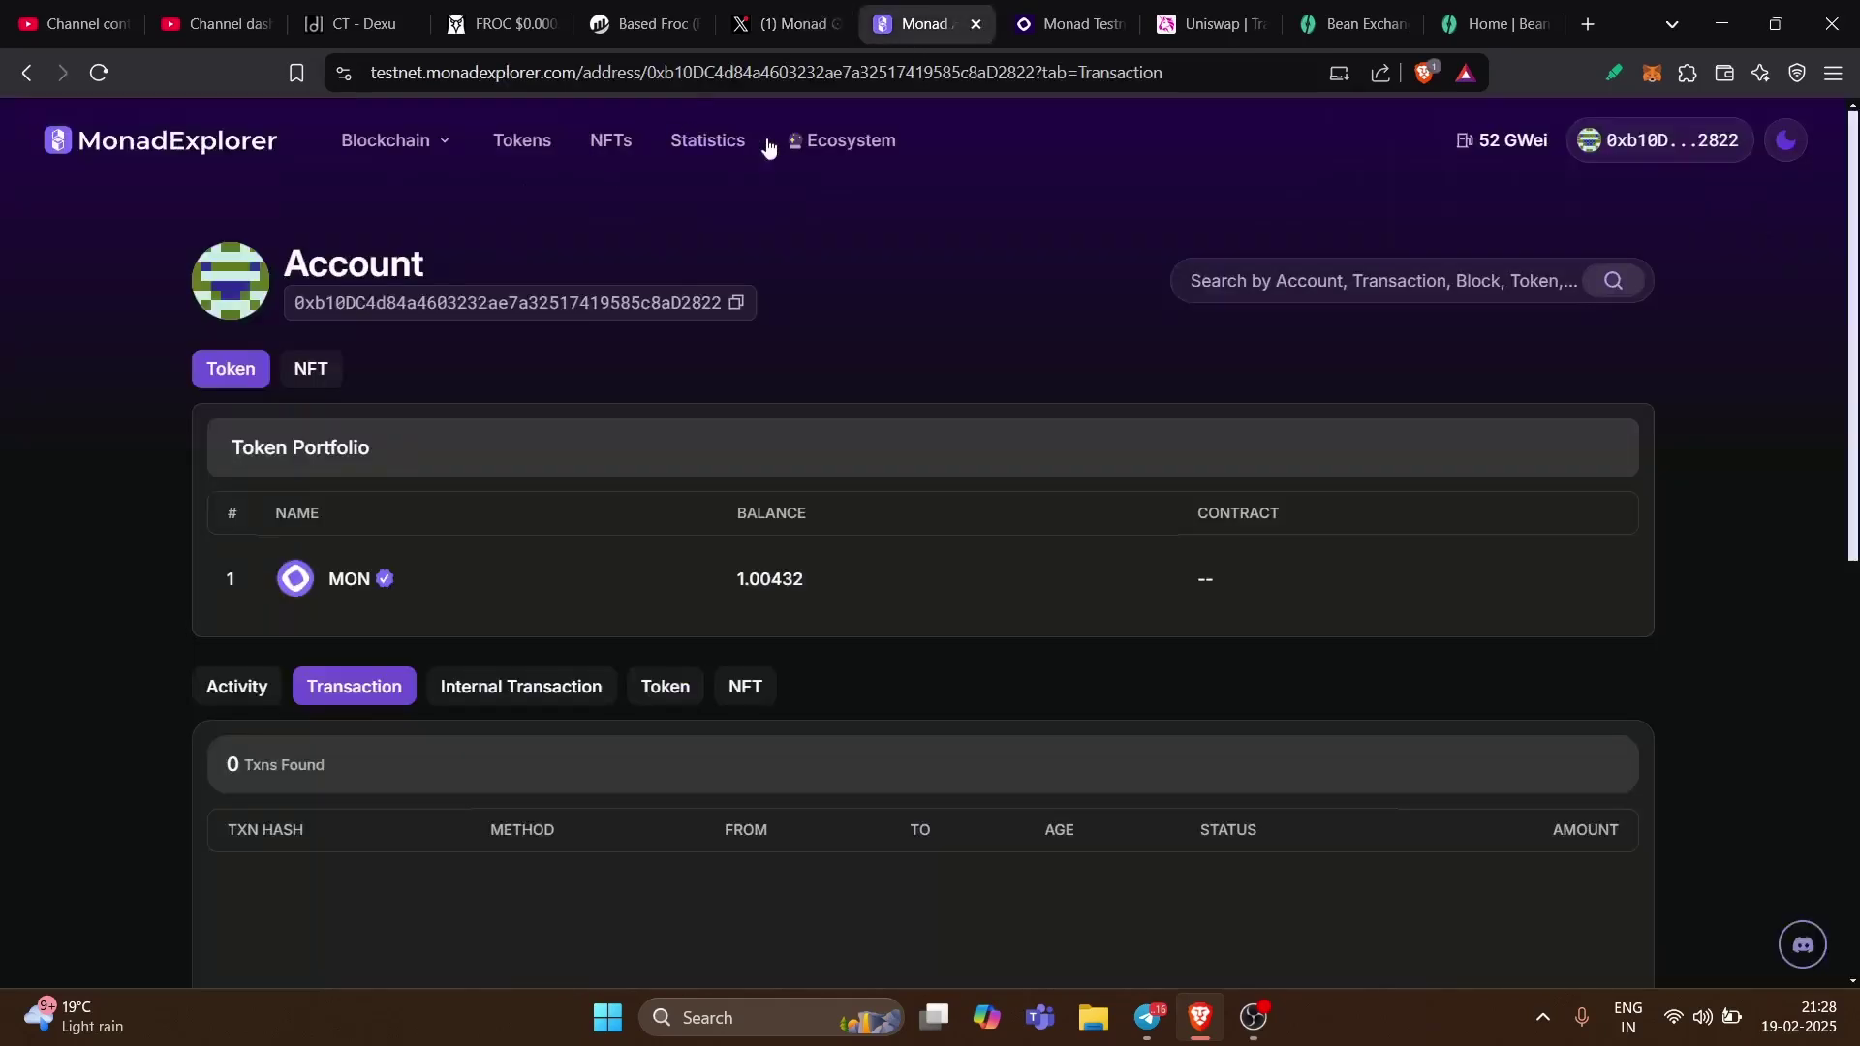
pyautogui.moveTo(577, 73); pyautogui.dragTo(357, 73)
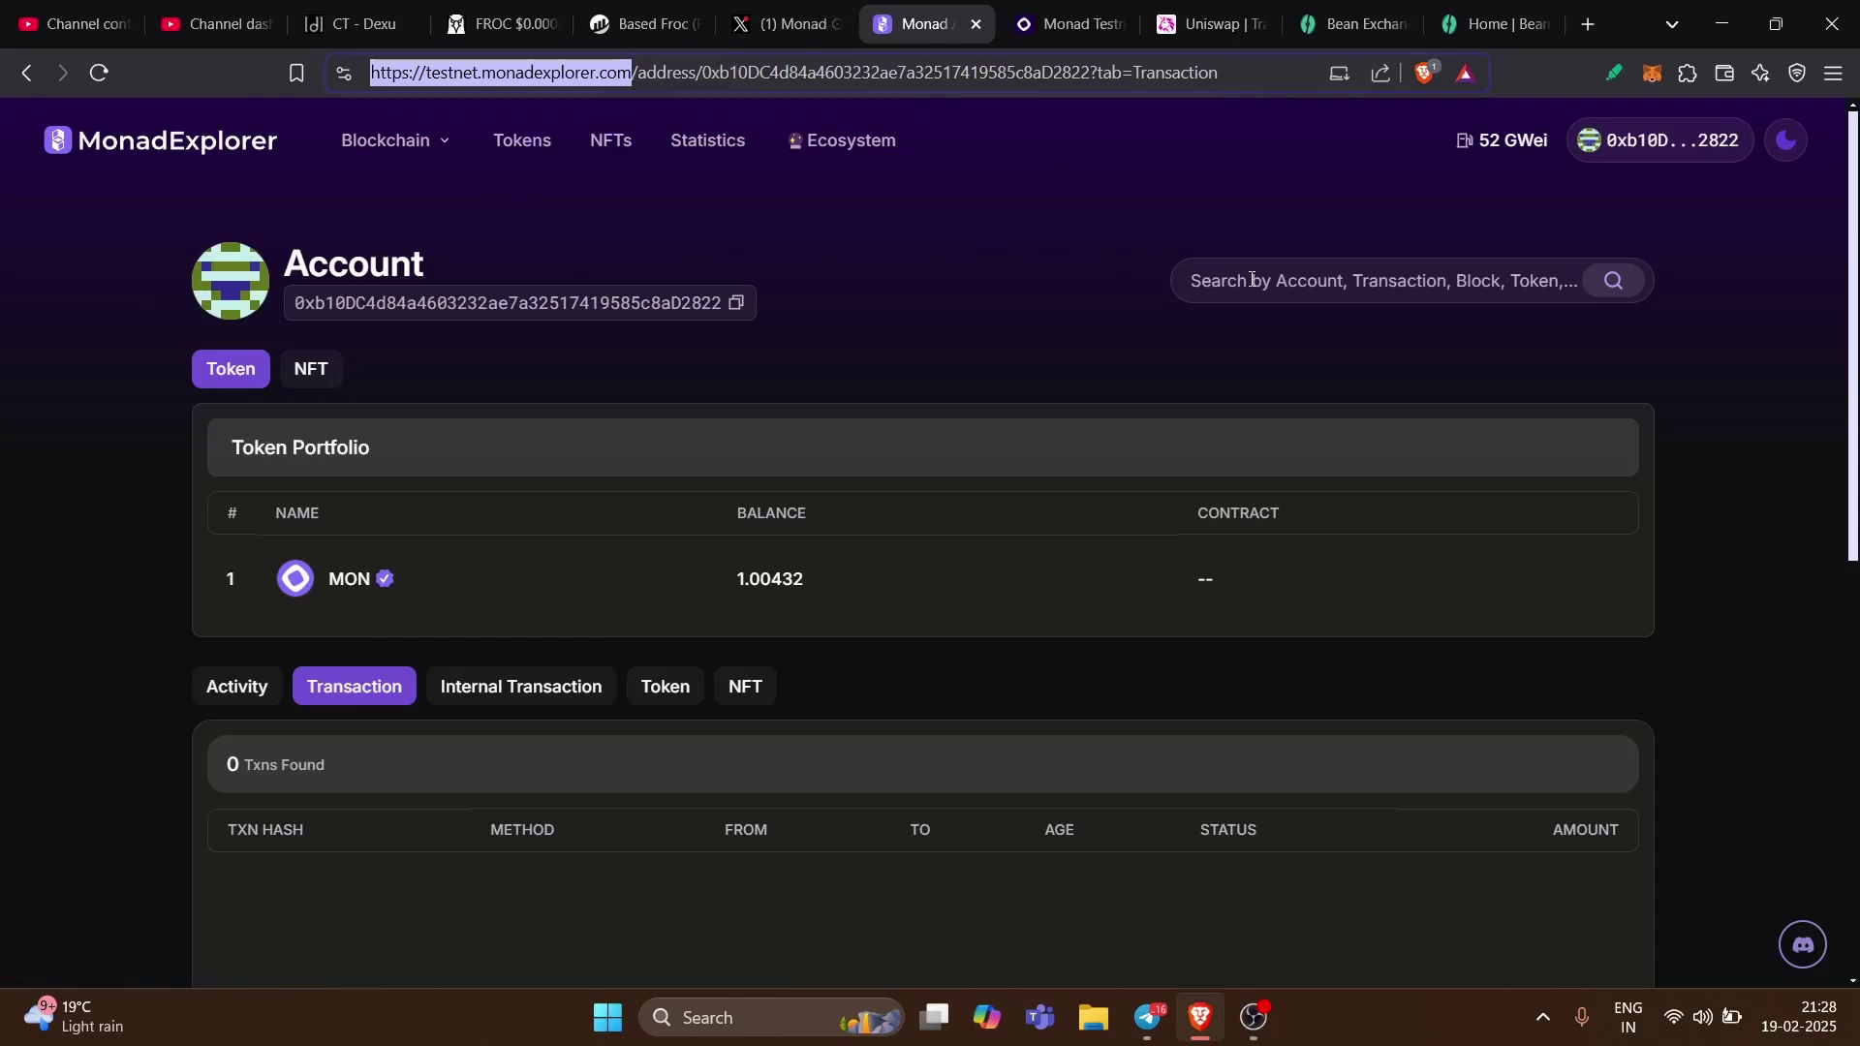
pyautogui.click(1312, 282)
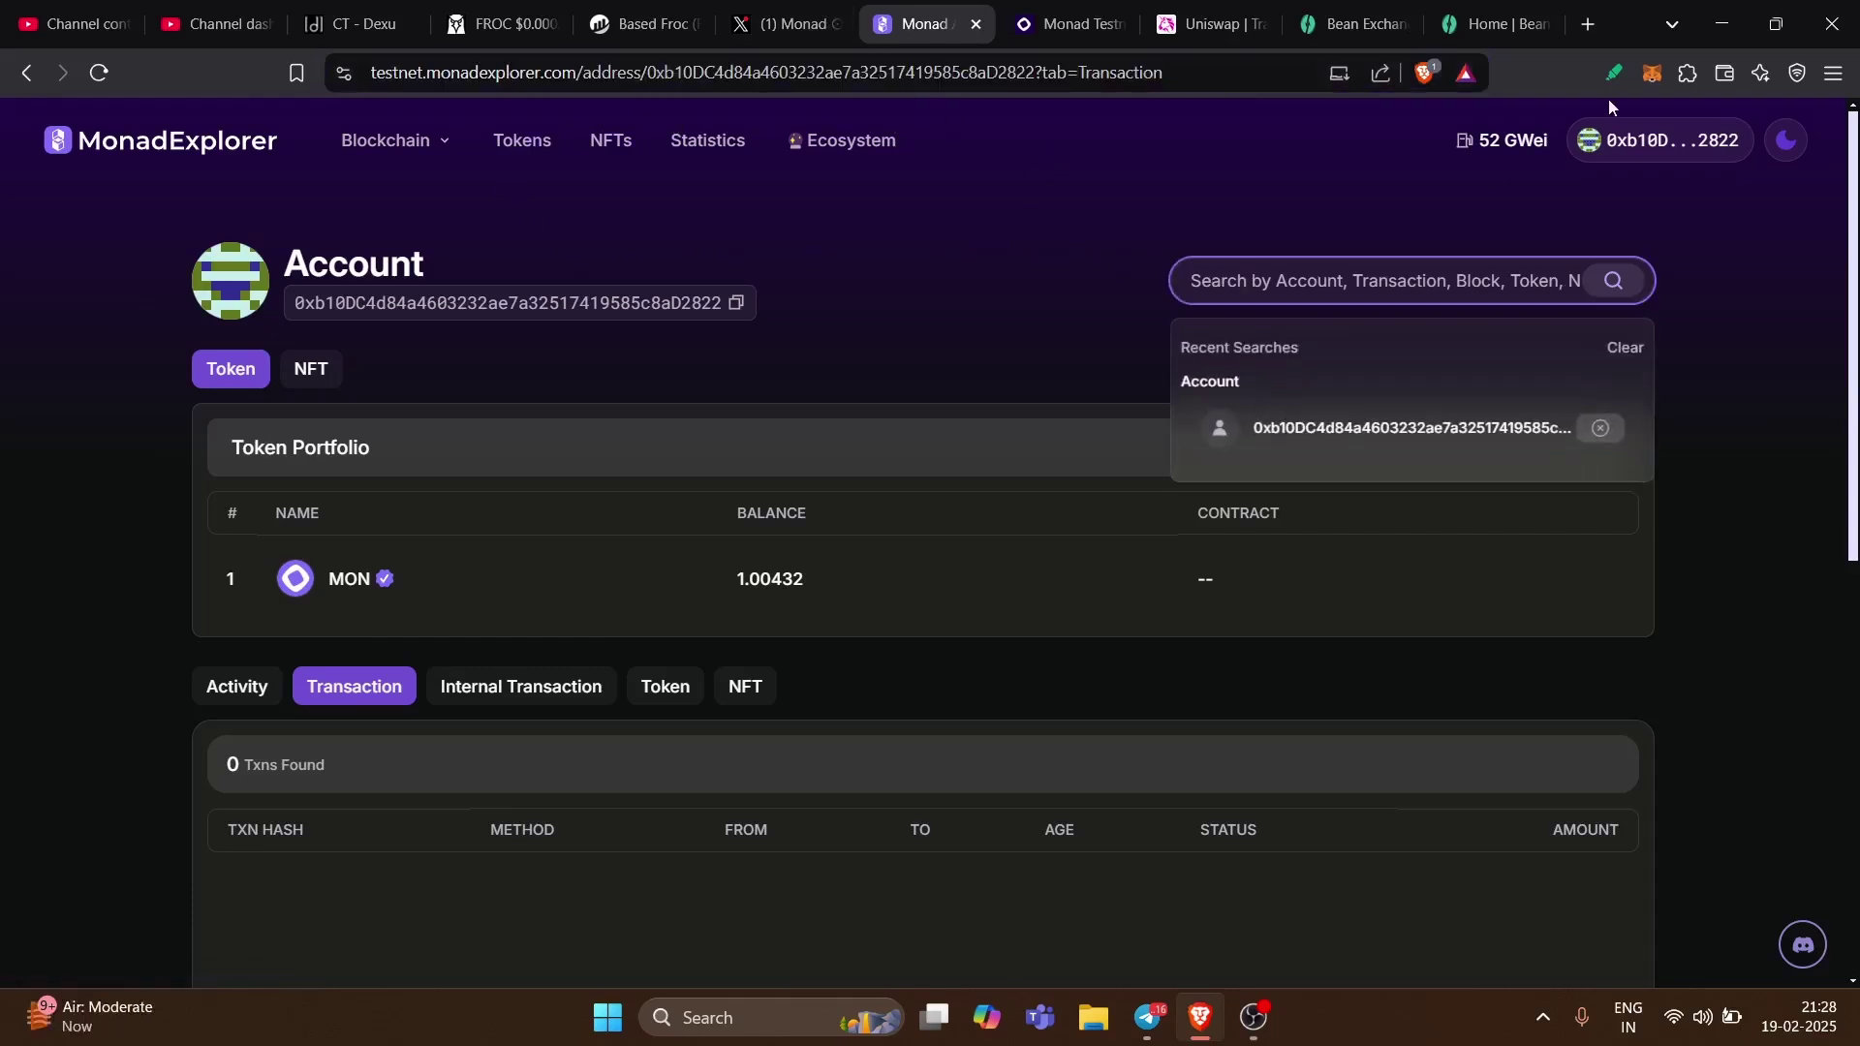
pyautogui.click(1652, 74)
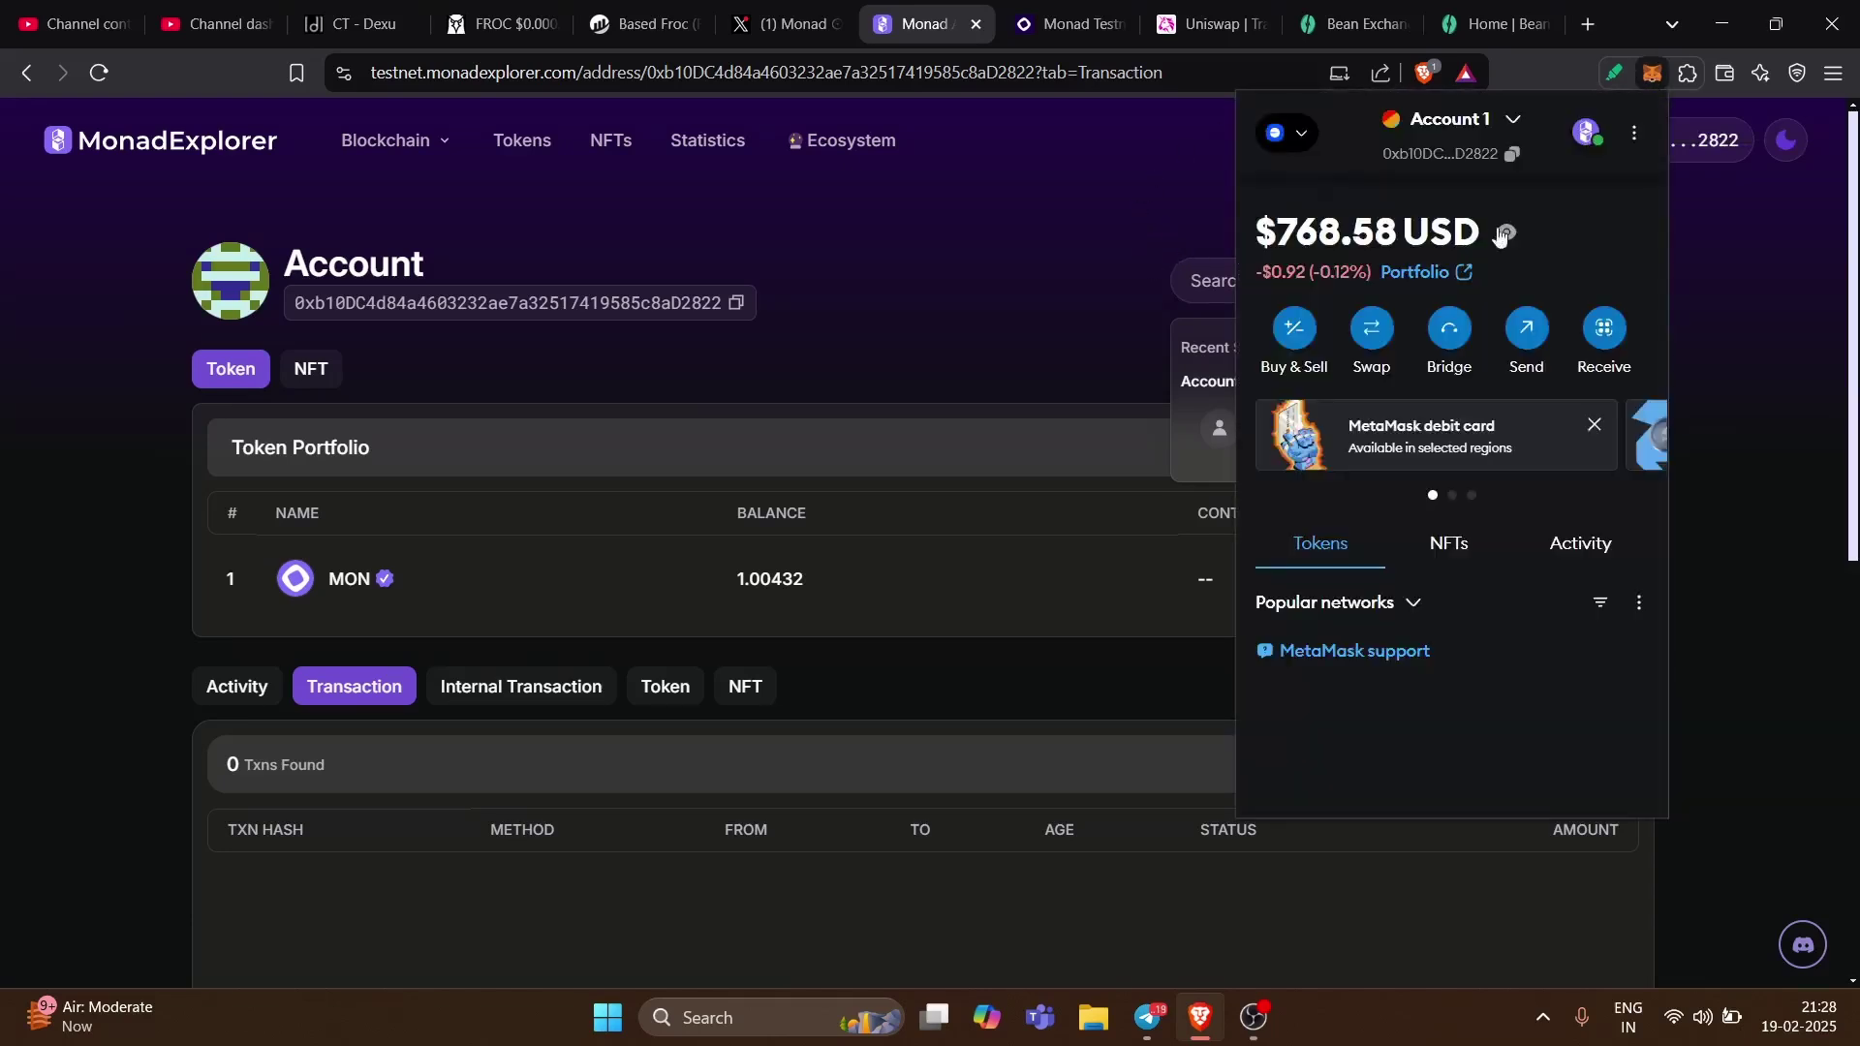
pyautogui.click(1104, 215)
pyautogui.click(1214, 289)
pyautogui.hotkey('ctrl', 'v')
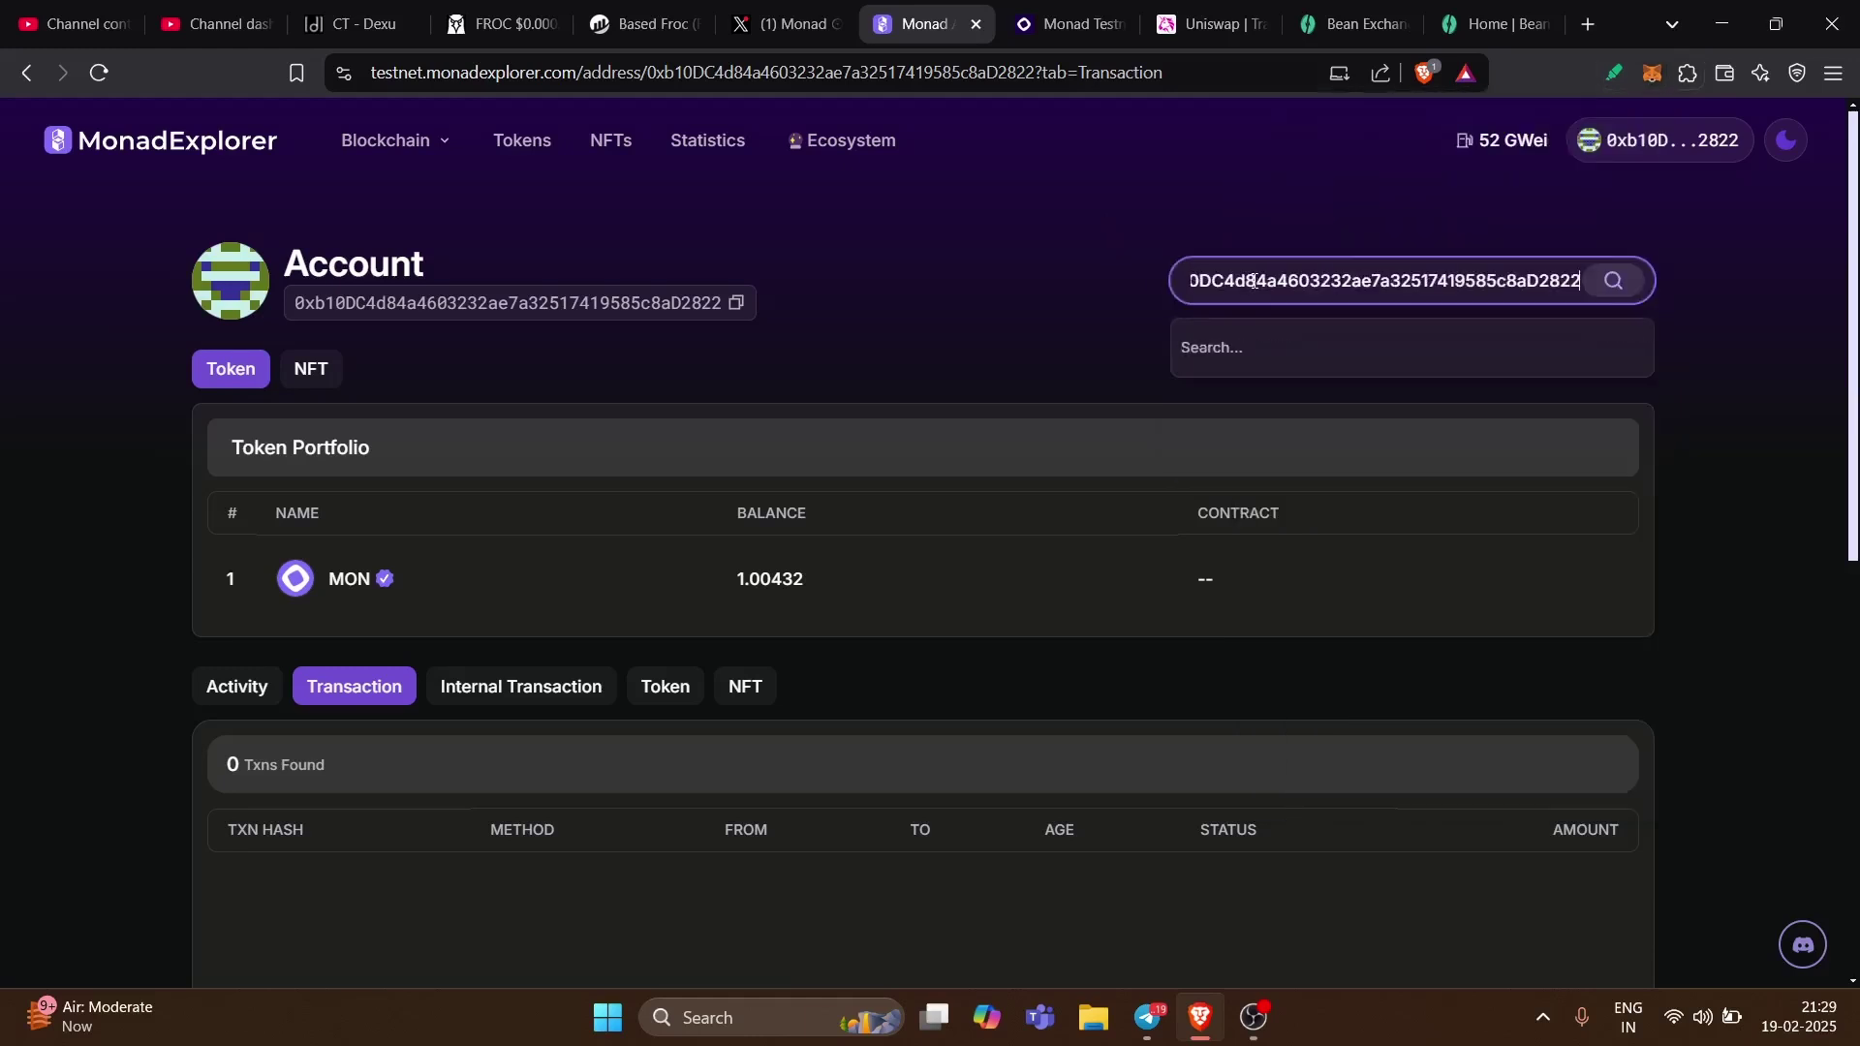
pyautogui.click(1066, 337)
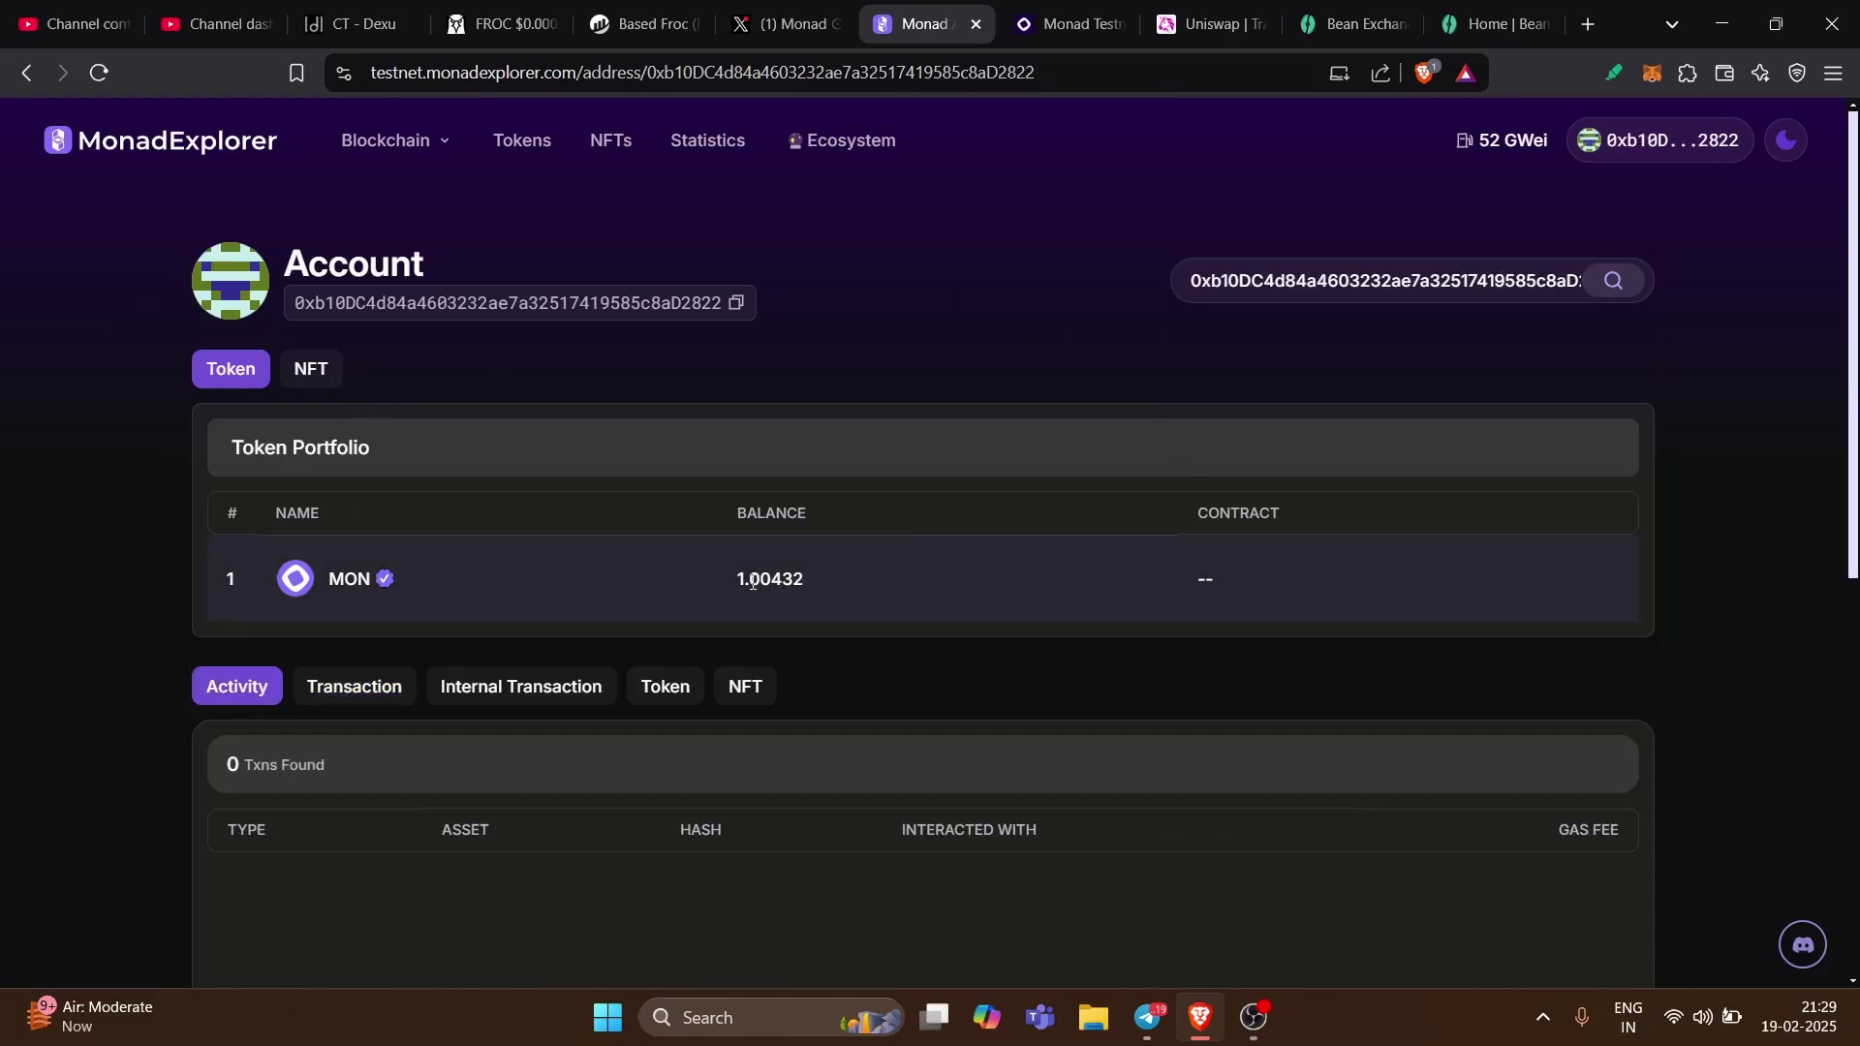
pyautogui.moveTo(810, 579); pyautogui.dragTo(736, 579)
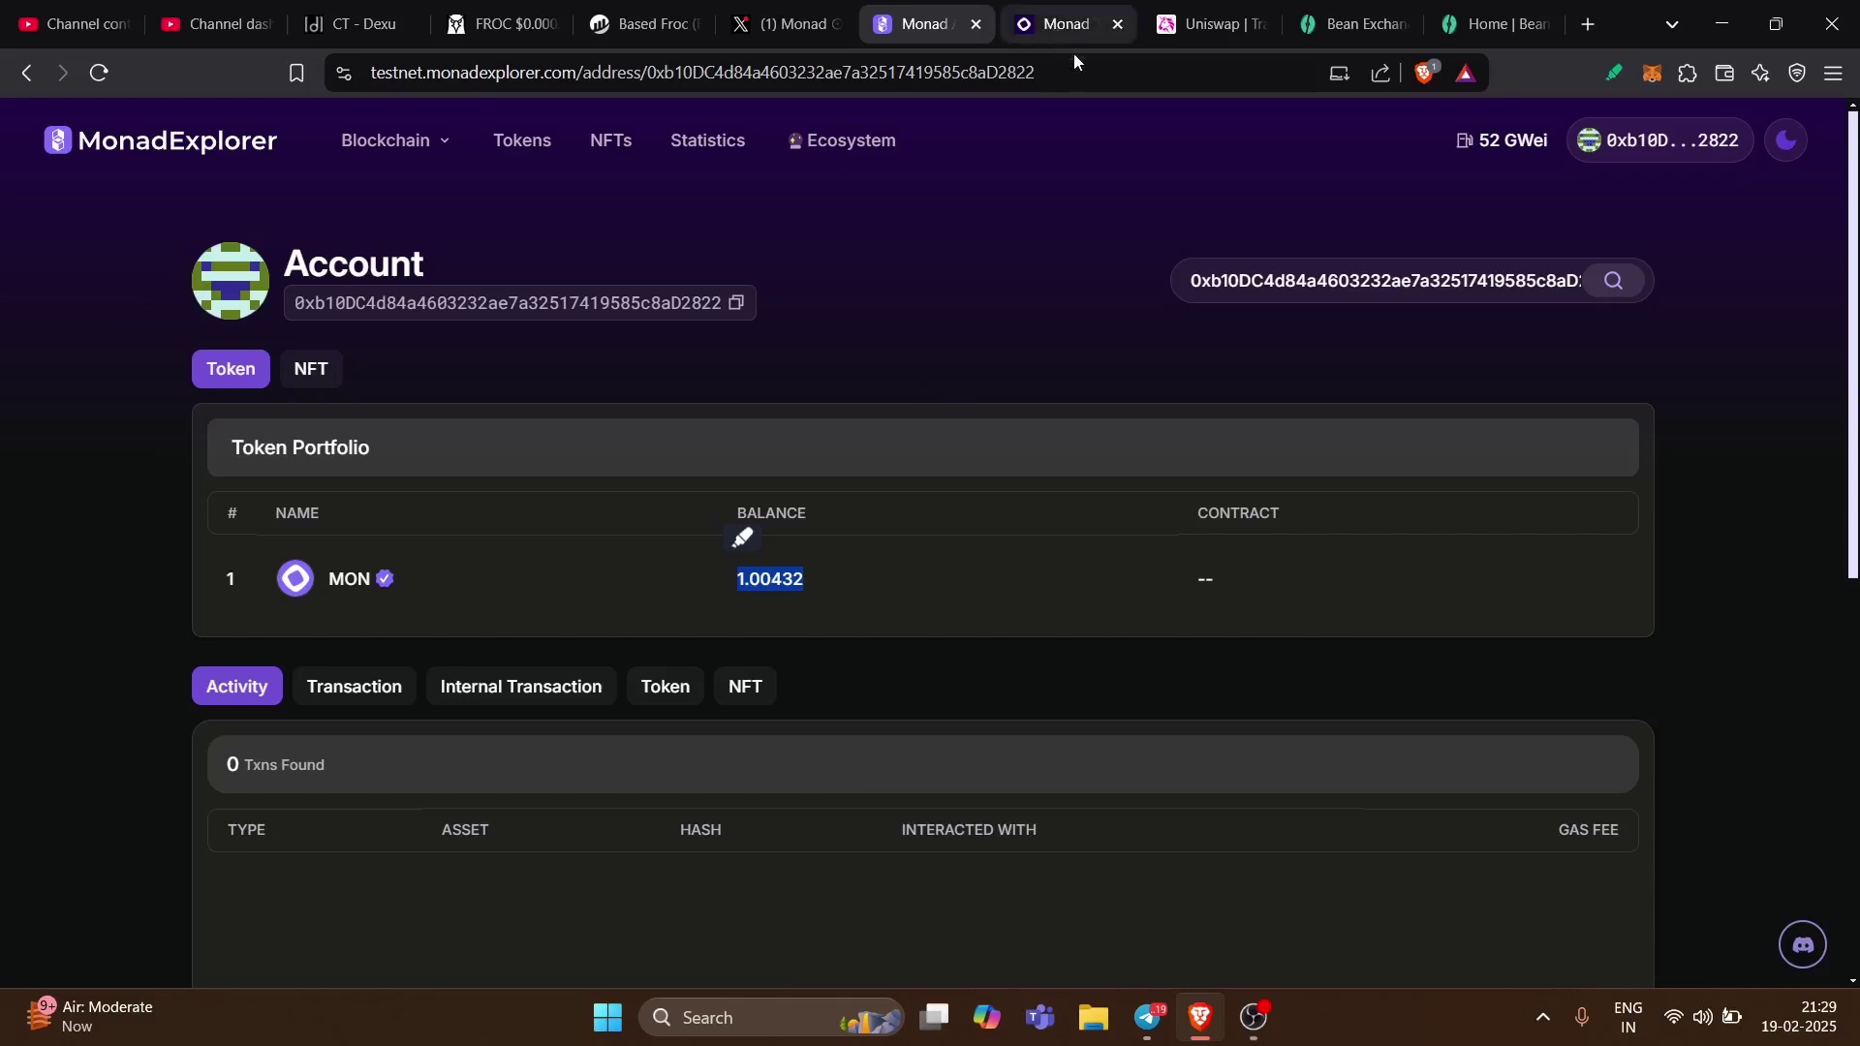
# - Glance at the Monad testnet site, then read the pinned post on Monad's X profile
pyautogui.click(1066, 24)
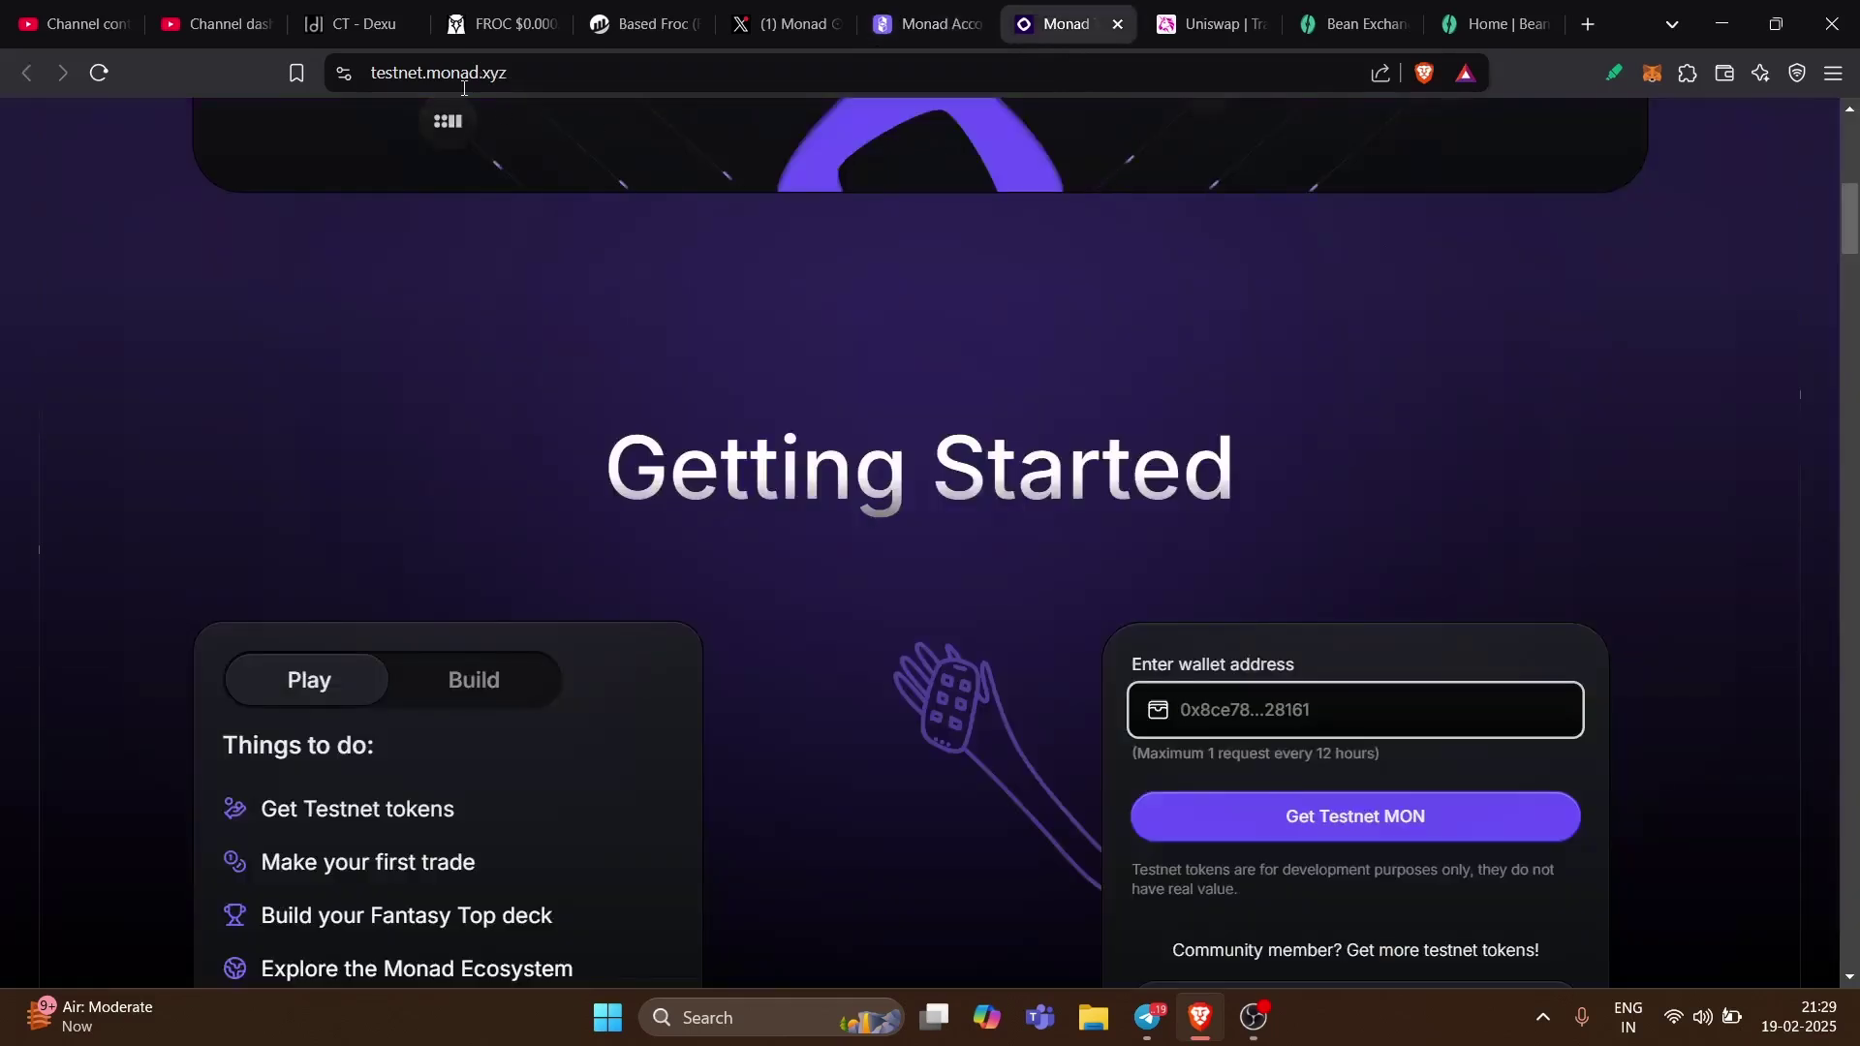
pyautogui.click(524, 74)
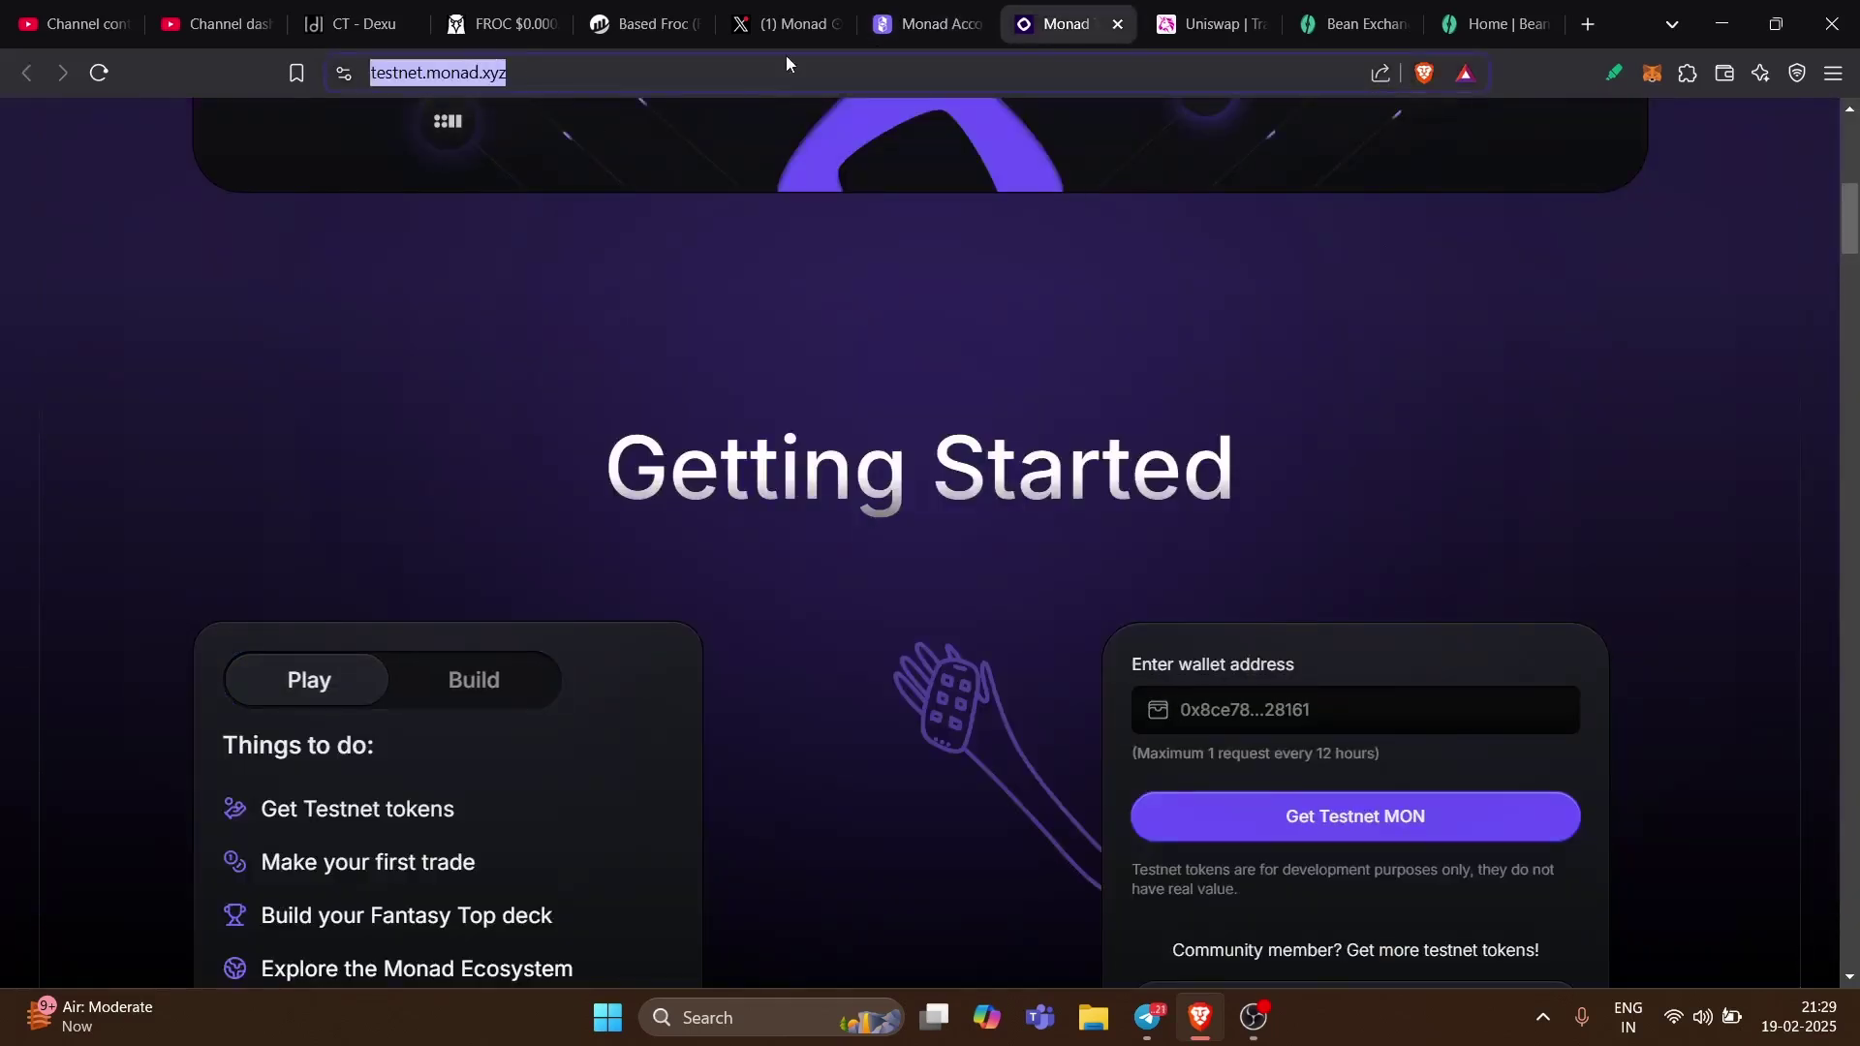
pyautogui.click(784, 29)
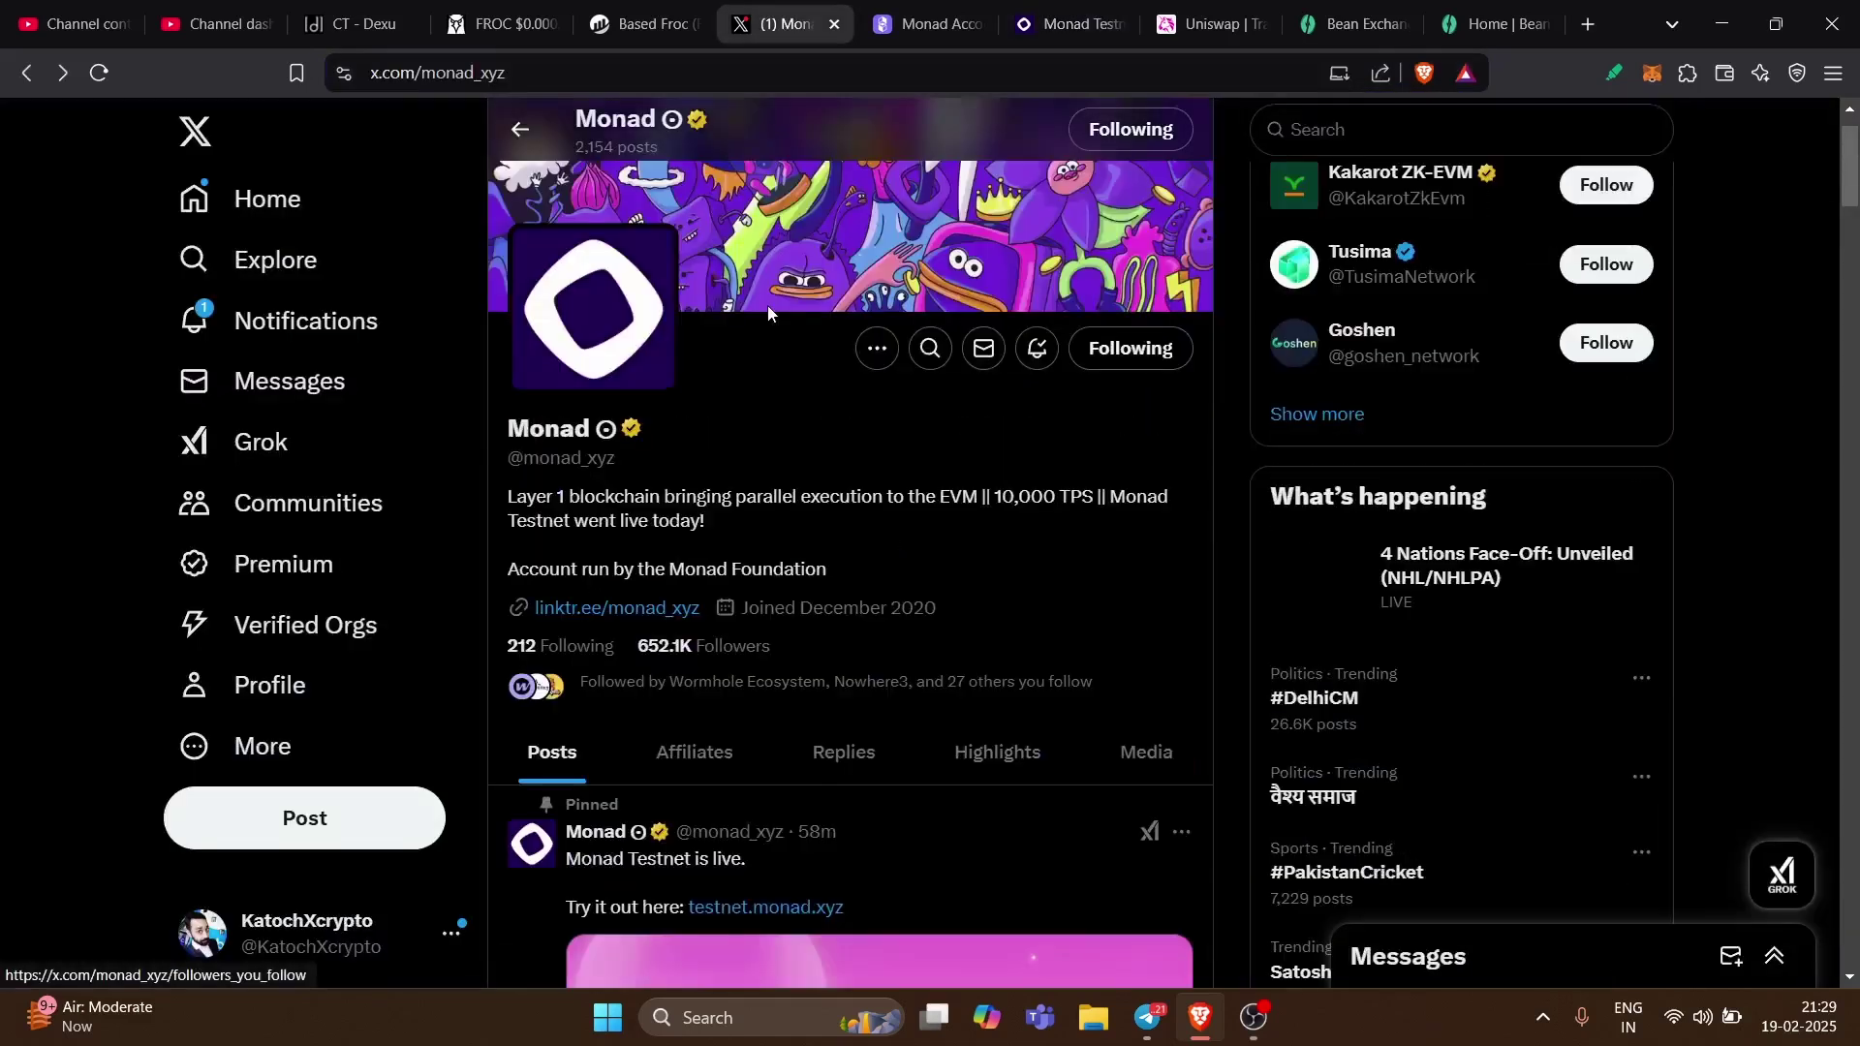
pyautogui.scroll(-4, 767, 305)
pyautogui.scroll(-1, 756, 339)
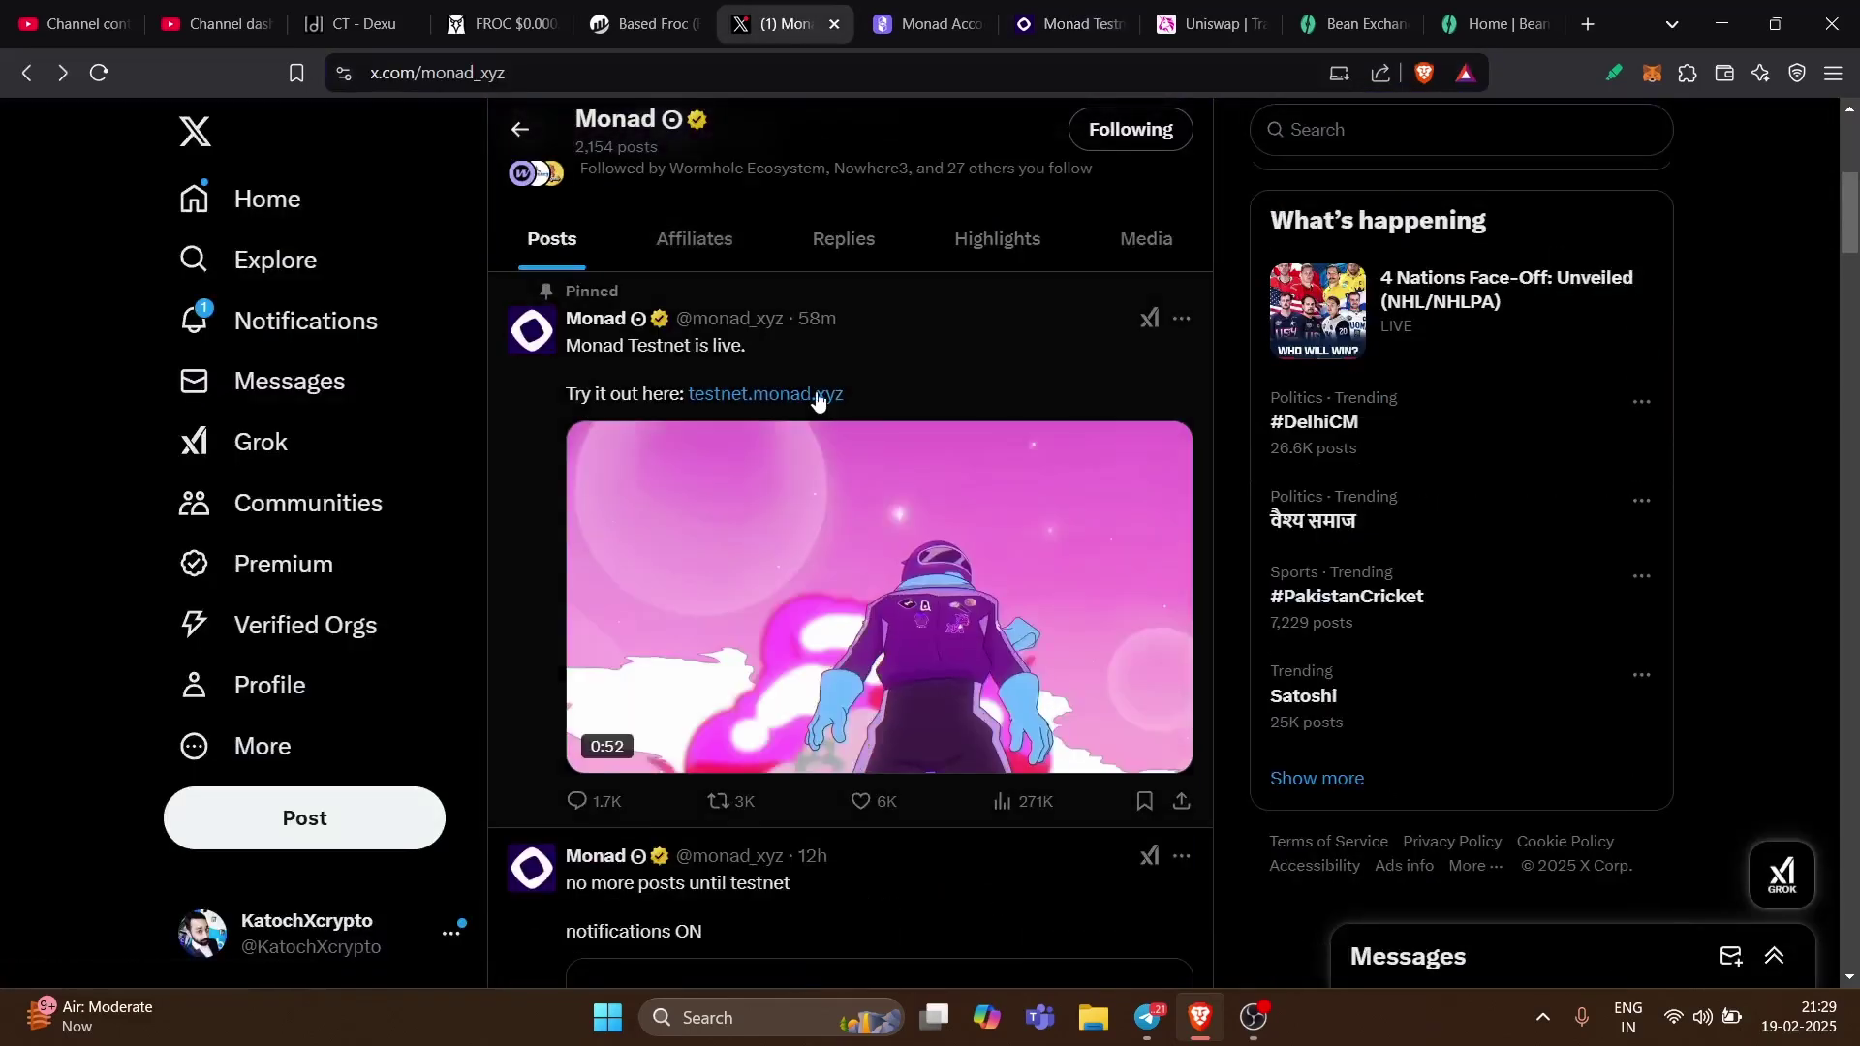
pyautogui.hotkey('ctrl', '+')
pyautogui.hotkey('ctrl', '+')
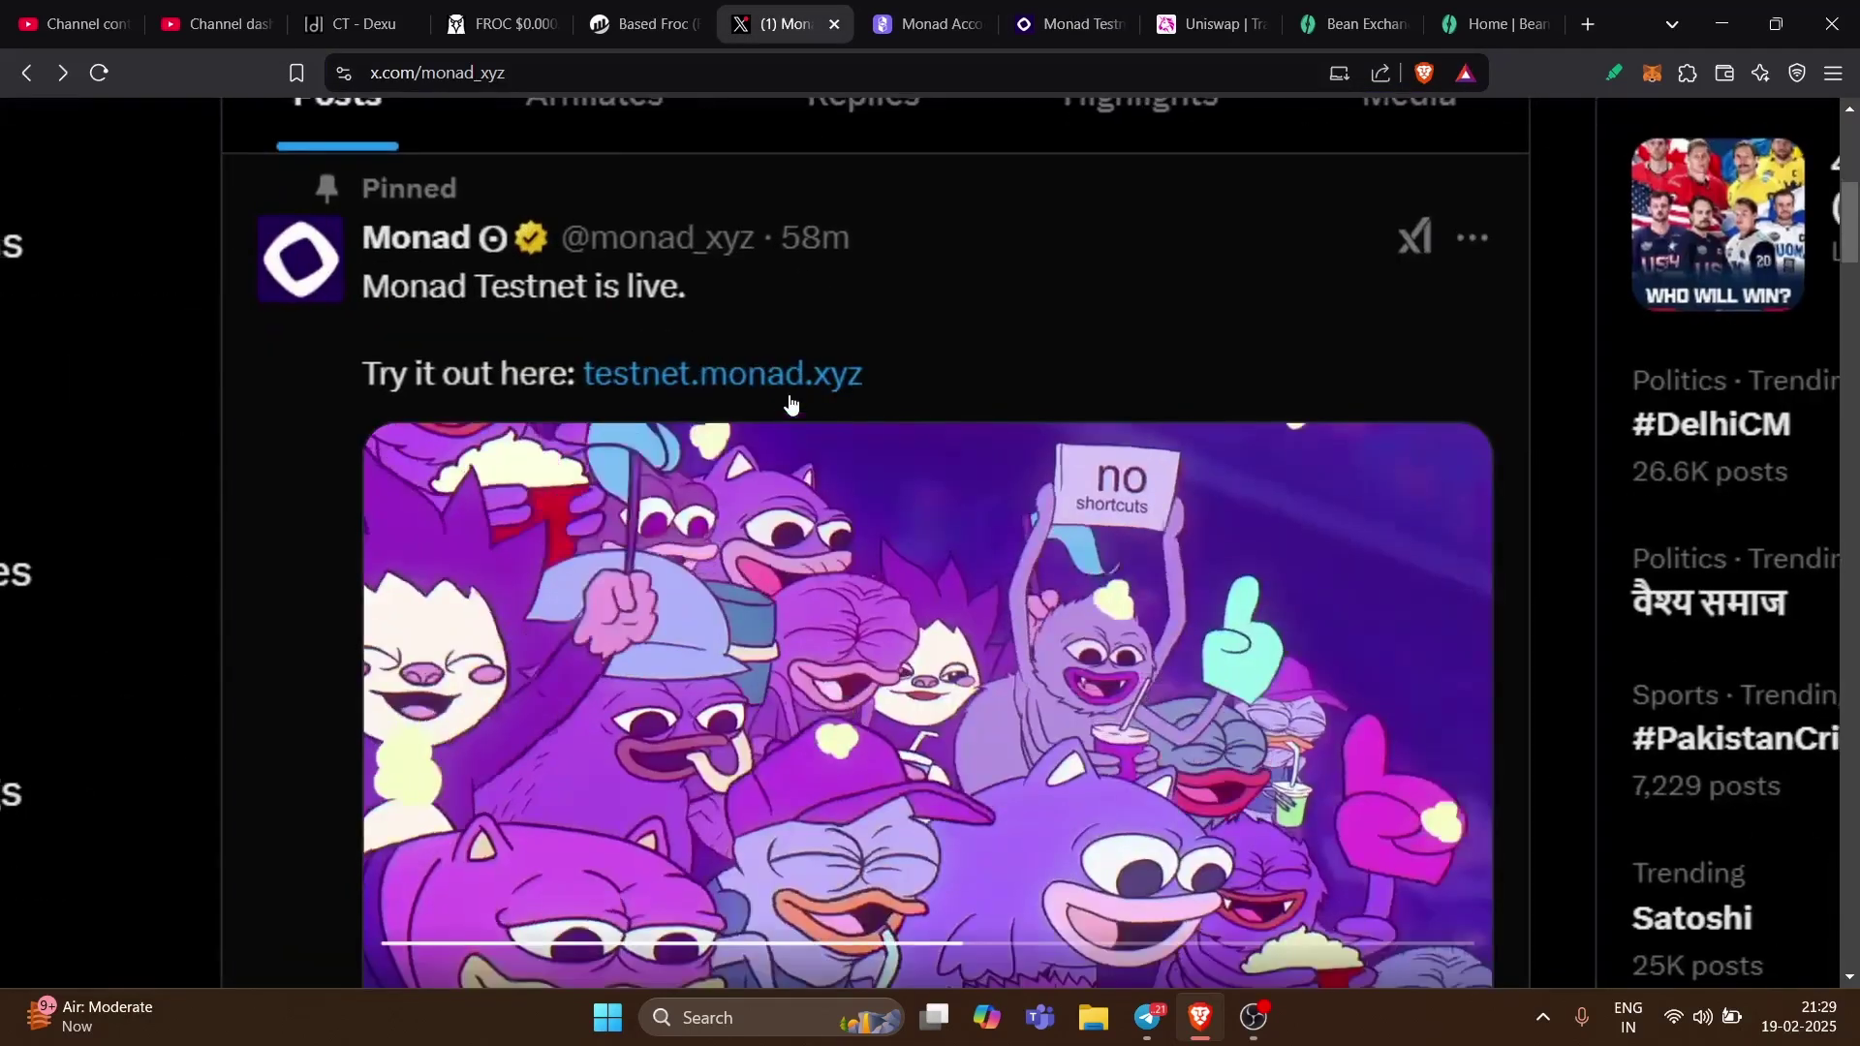
pyautogui.hotkey('ctrl', '-')
pyautogui.hotkey('ctrl', '-')
pyautogui.hotkey('ctrl', '-')
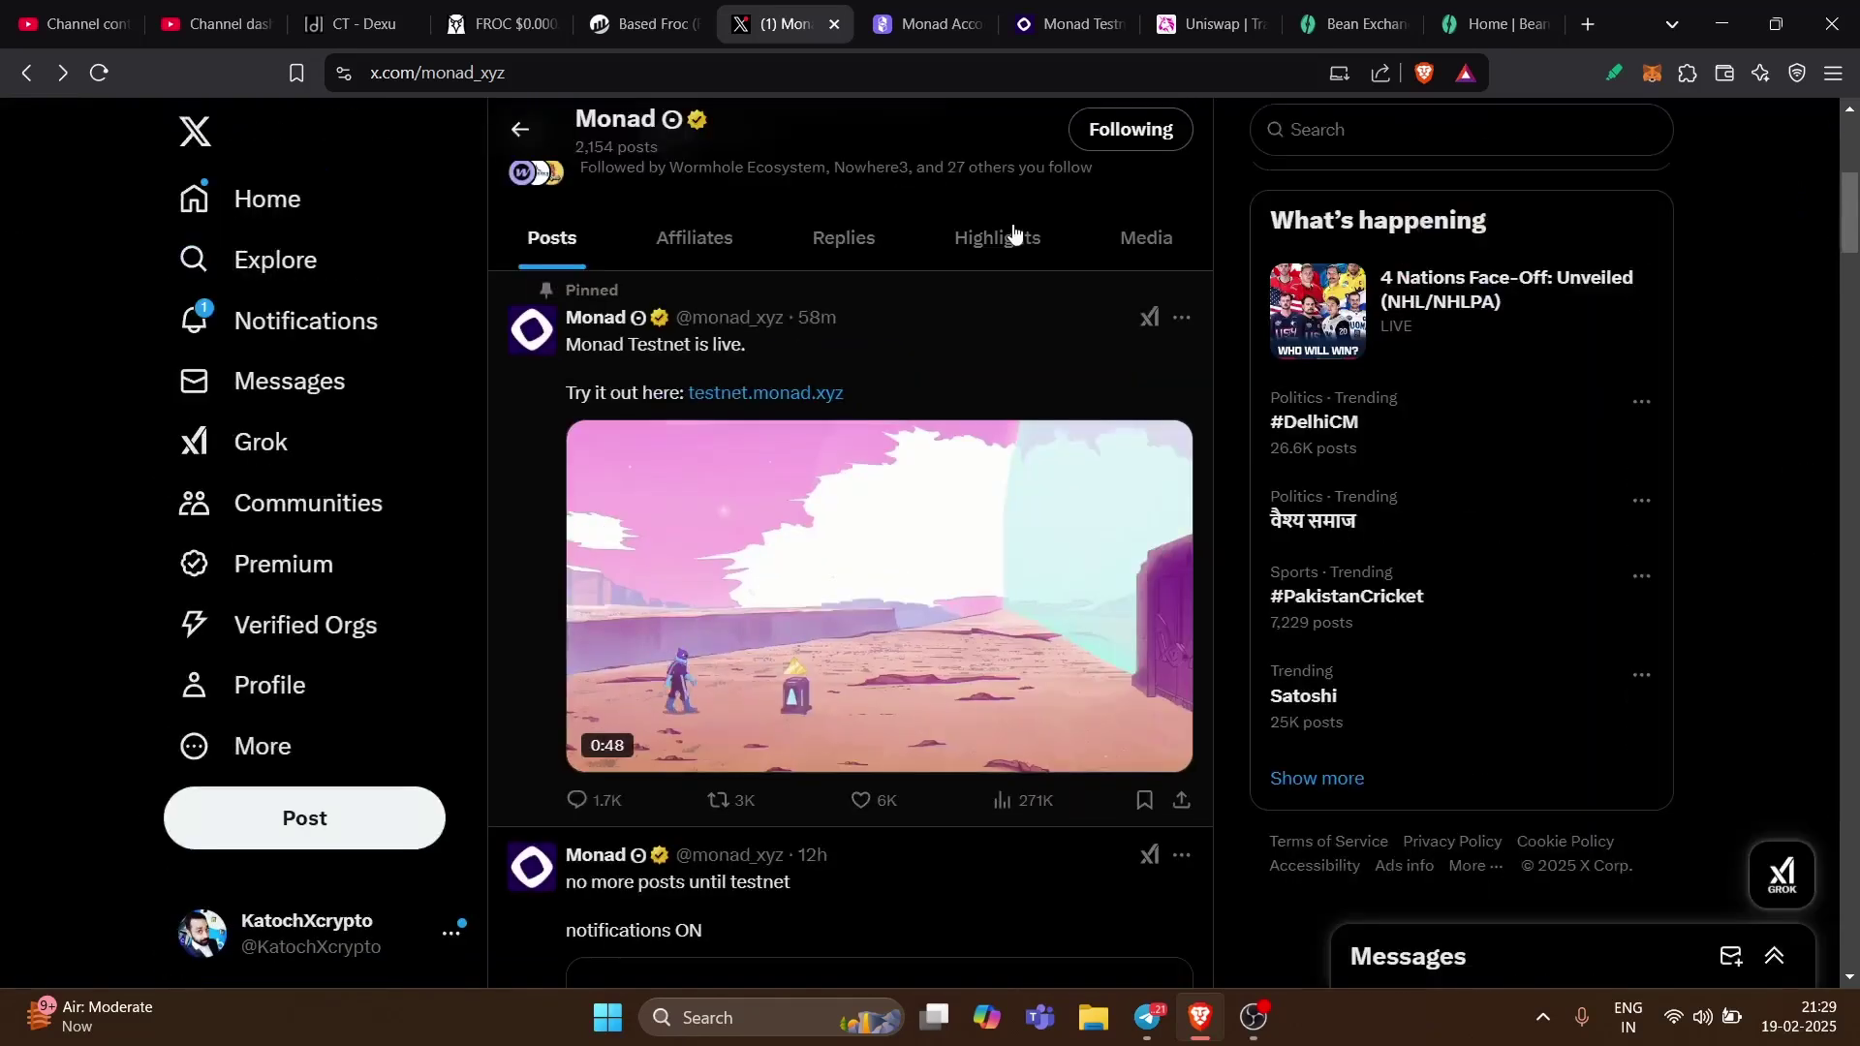
# - Paste the wallet address into the Getting Started faucet's address field
pyautogui.click(1051, 29)
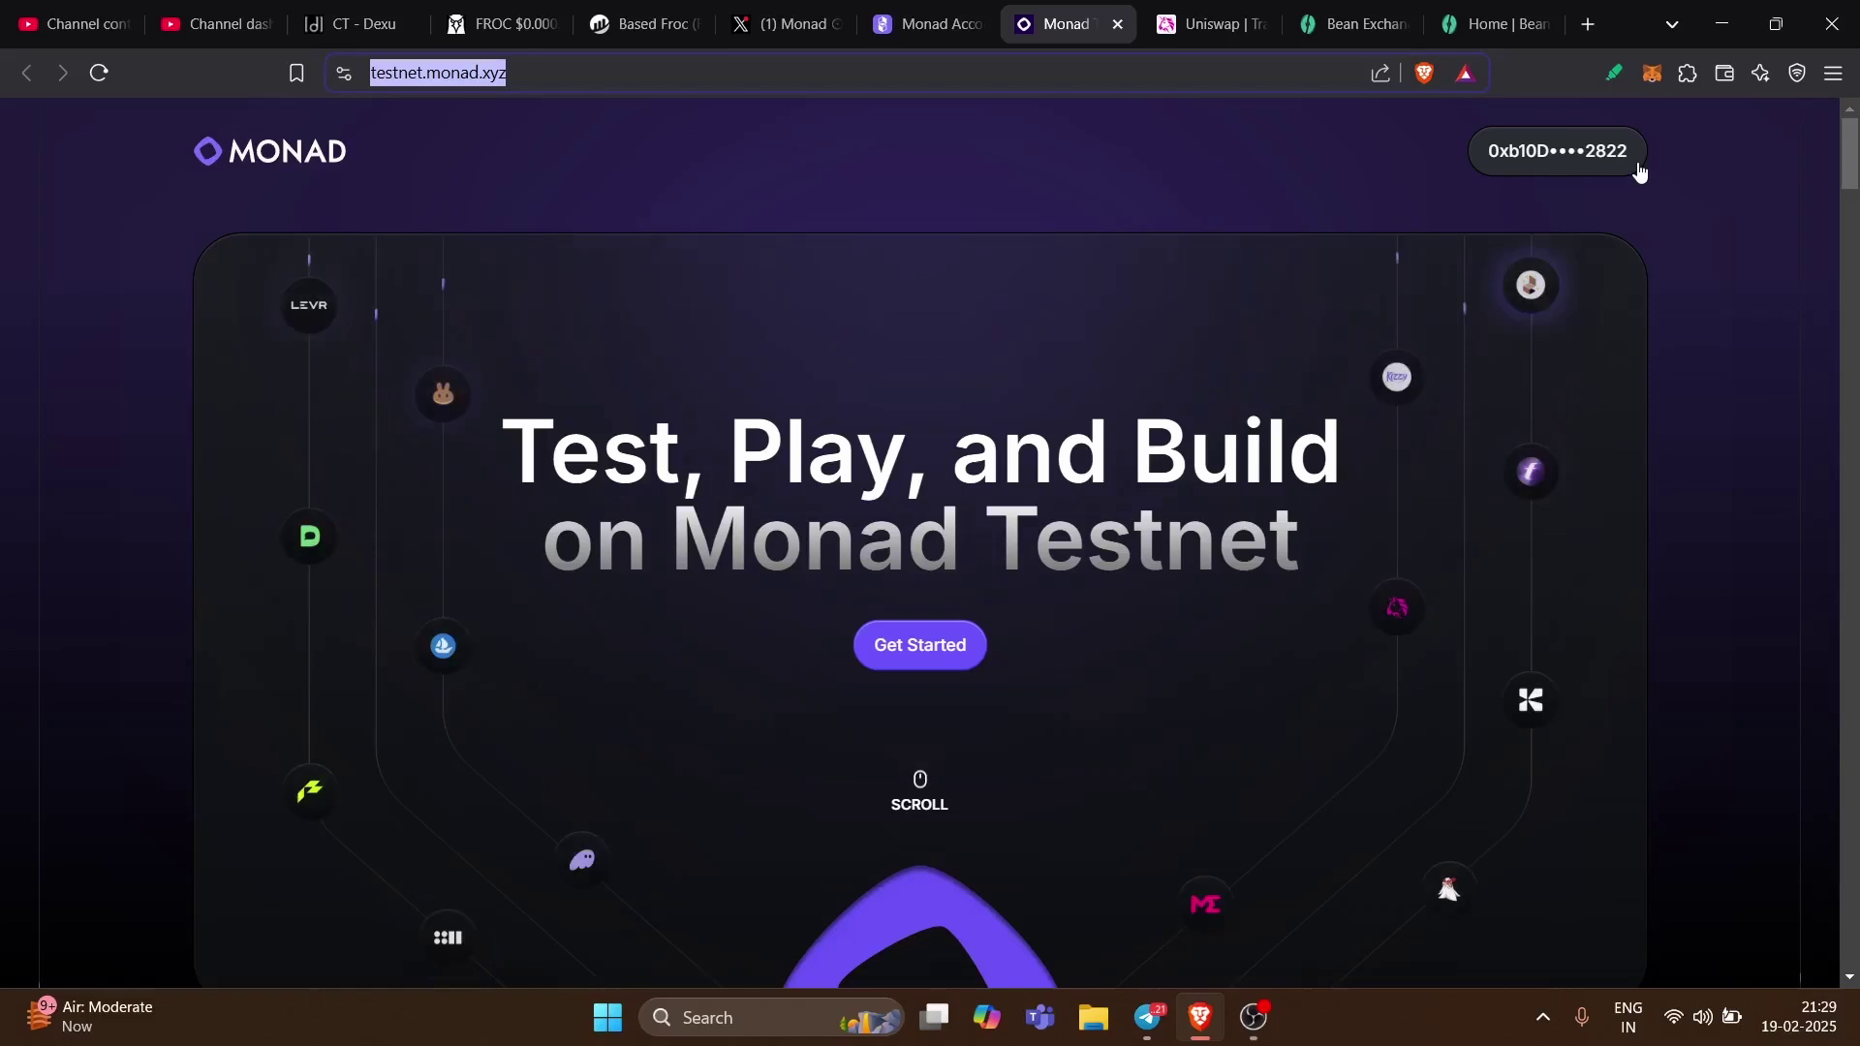
pyautogui.click(1540, 487)
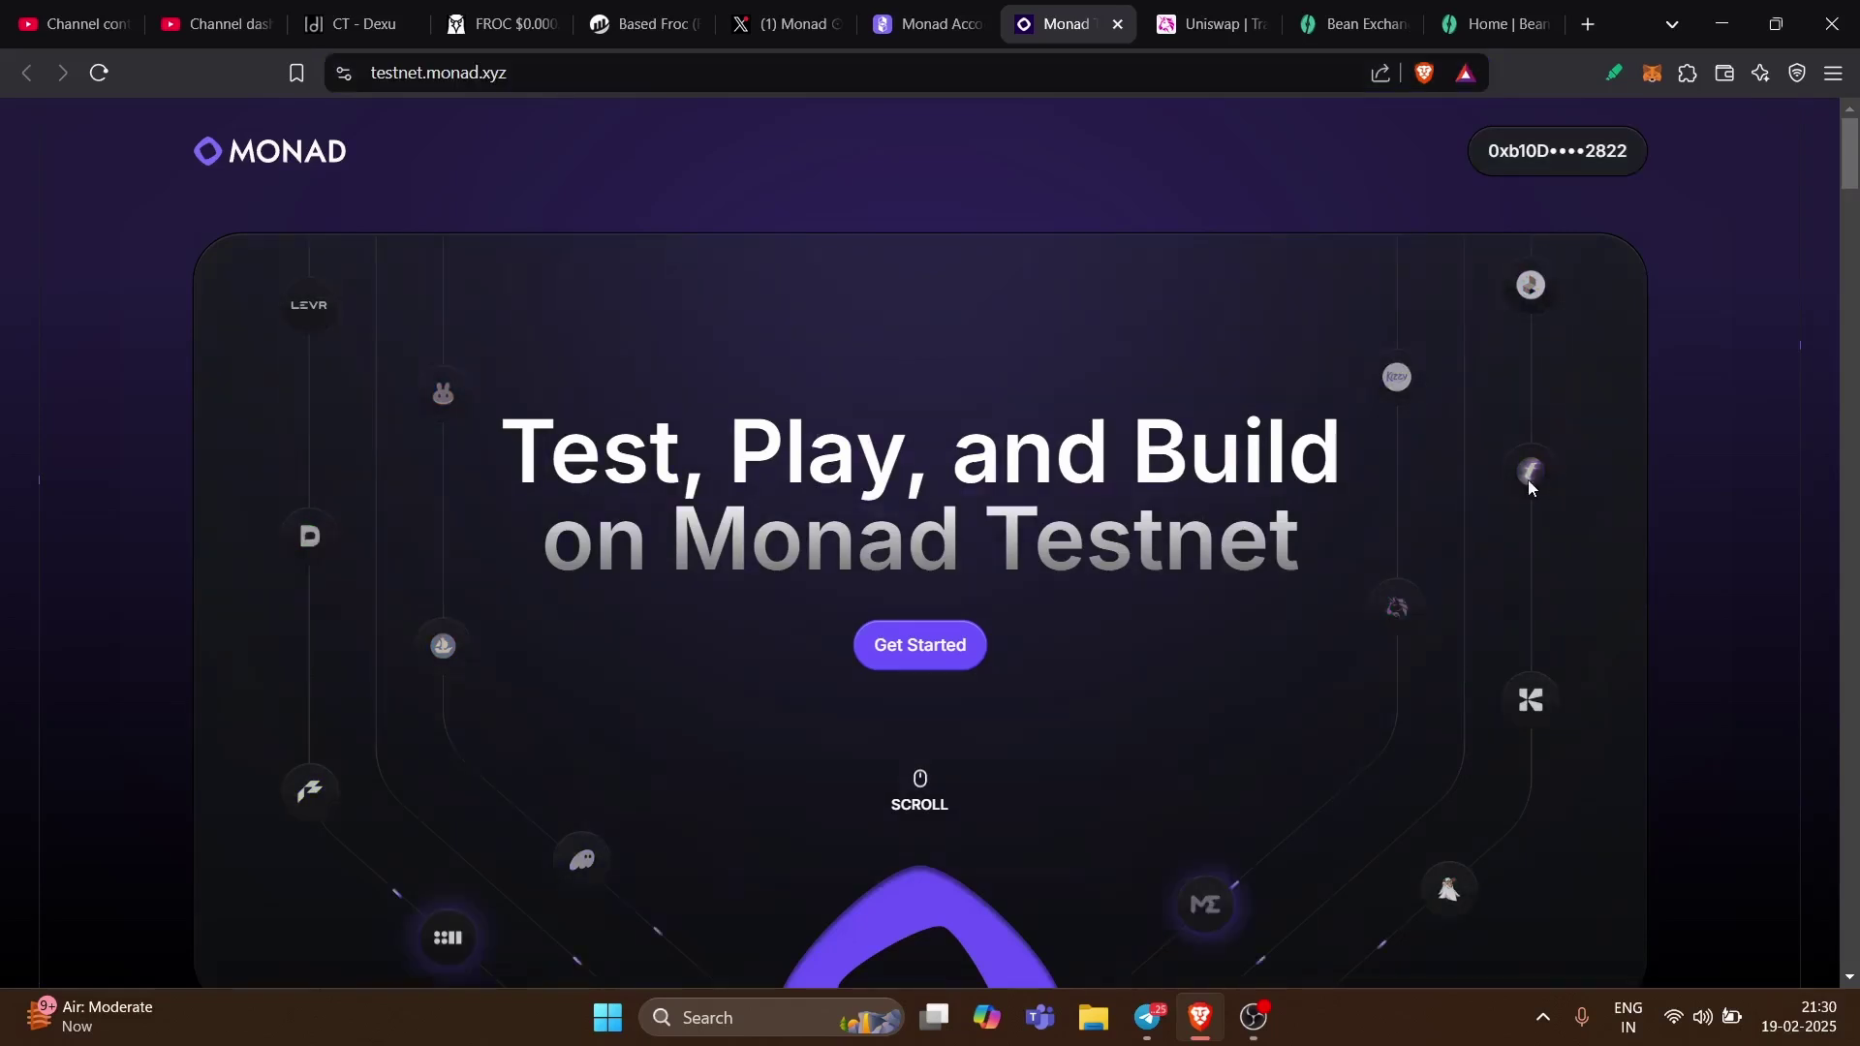
pyautogui.scroll(-8, 1527, 480)
pyautogui.click(1341, 673)
pyautogui.hotkey('ctrl', 'v')
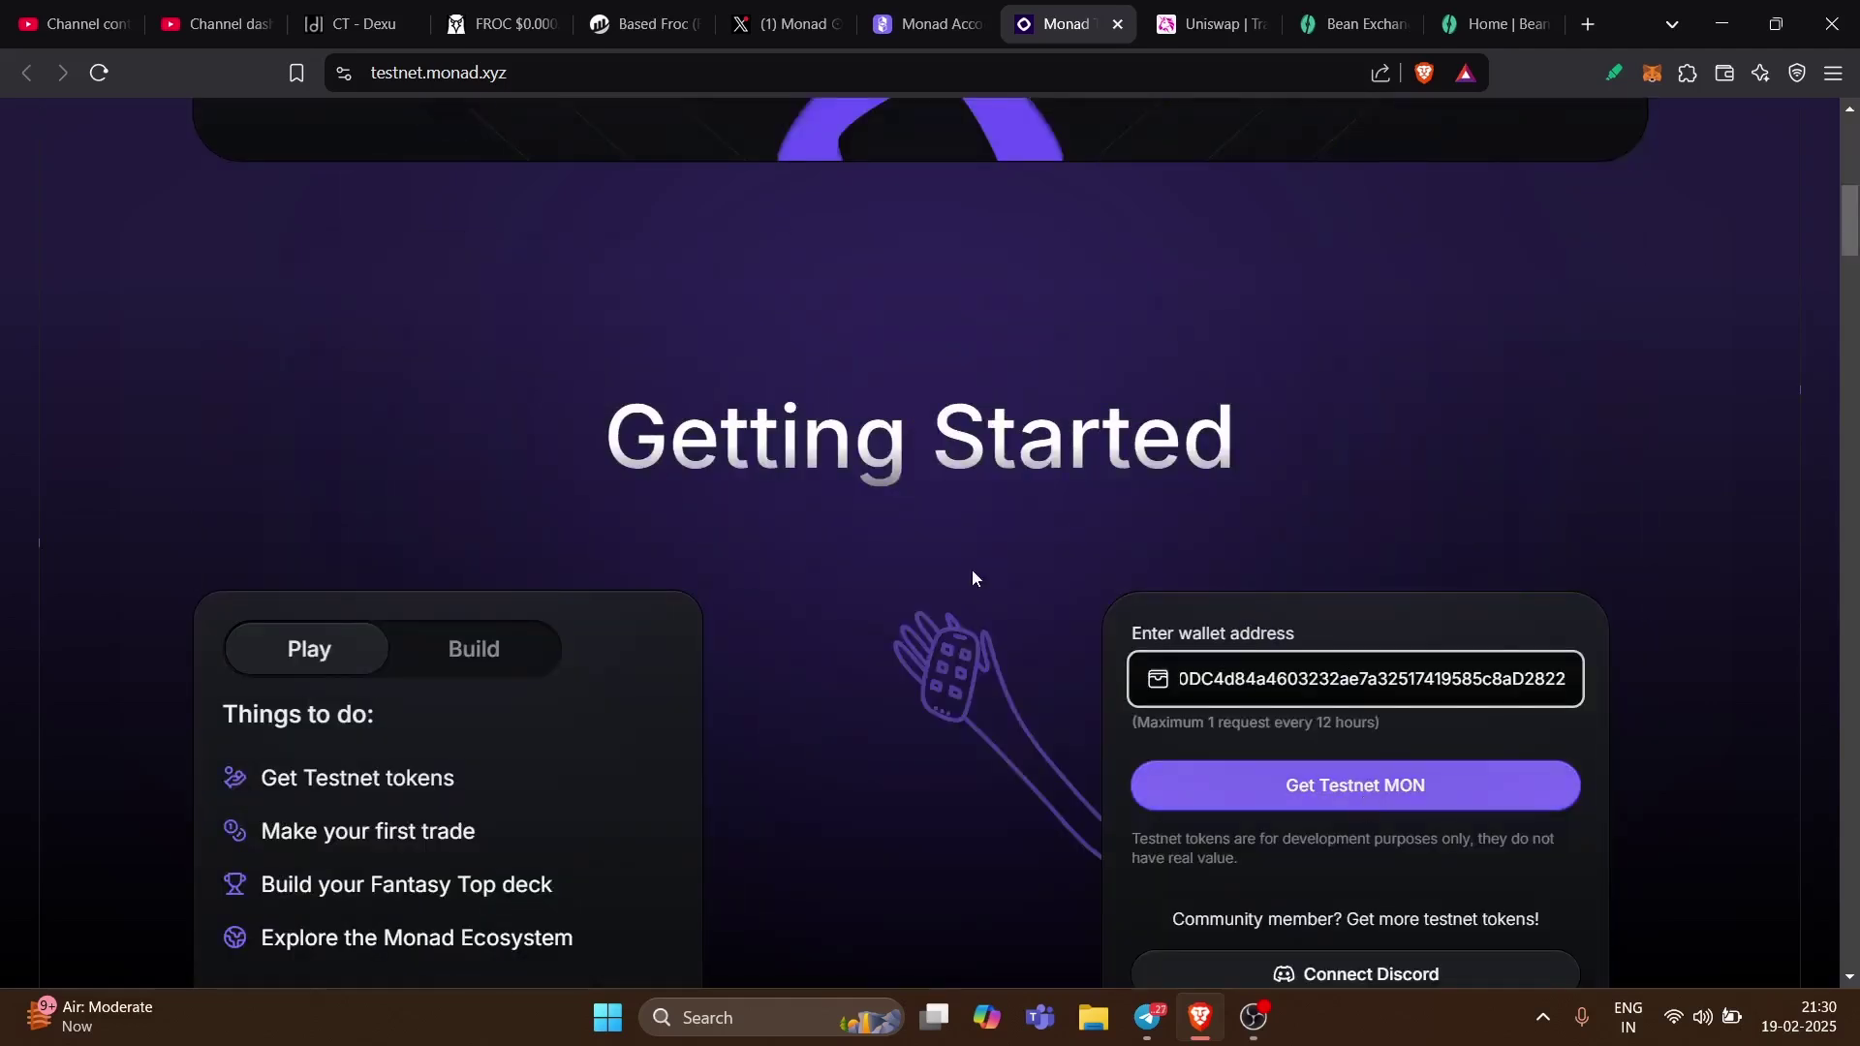
pyautogui.scroll(-2, 500, 725)
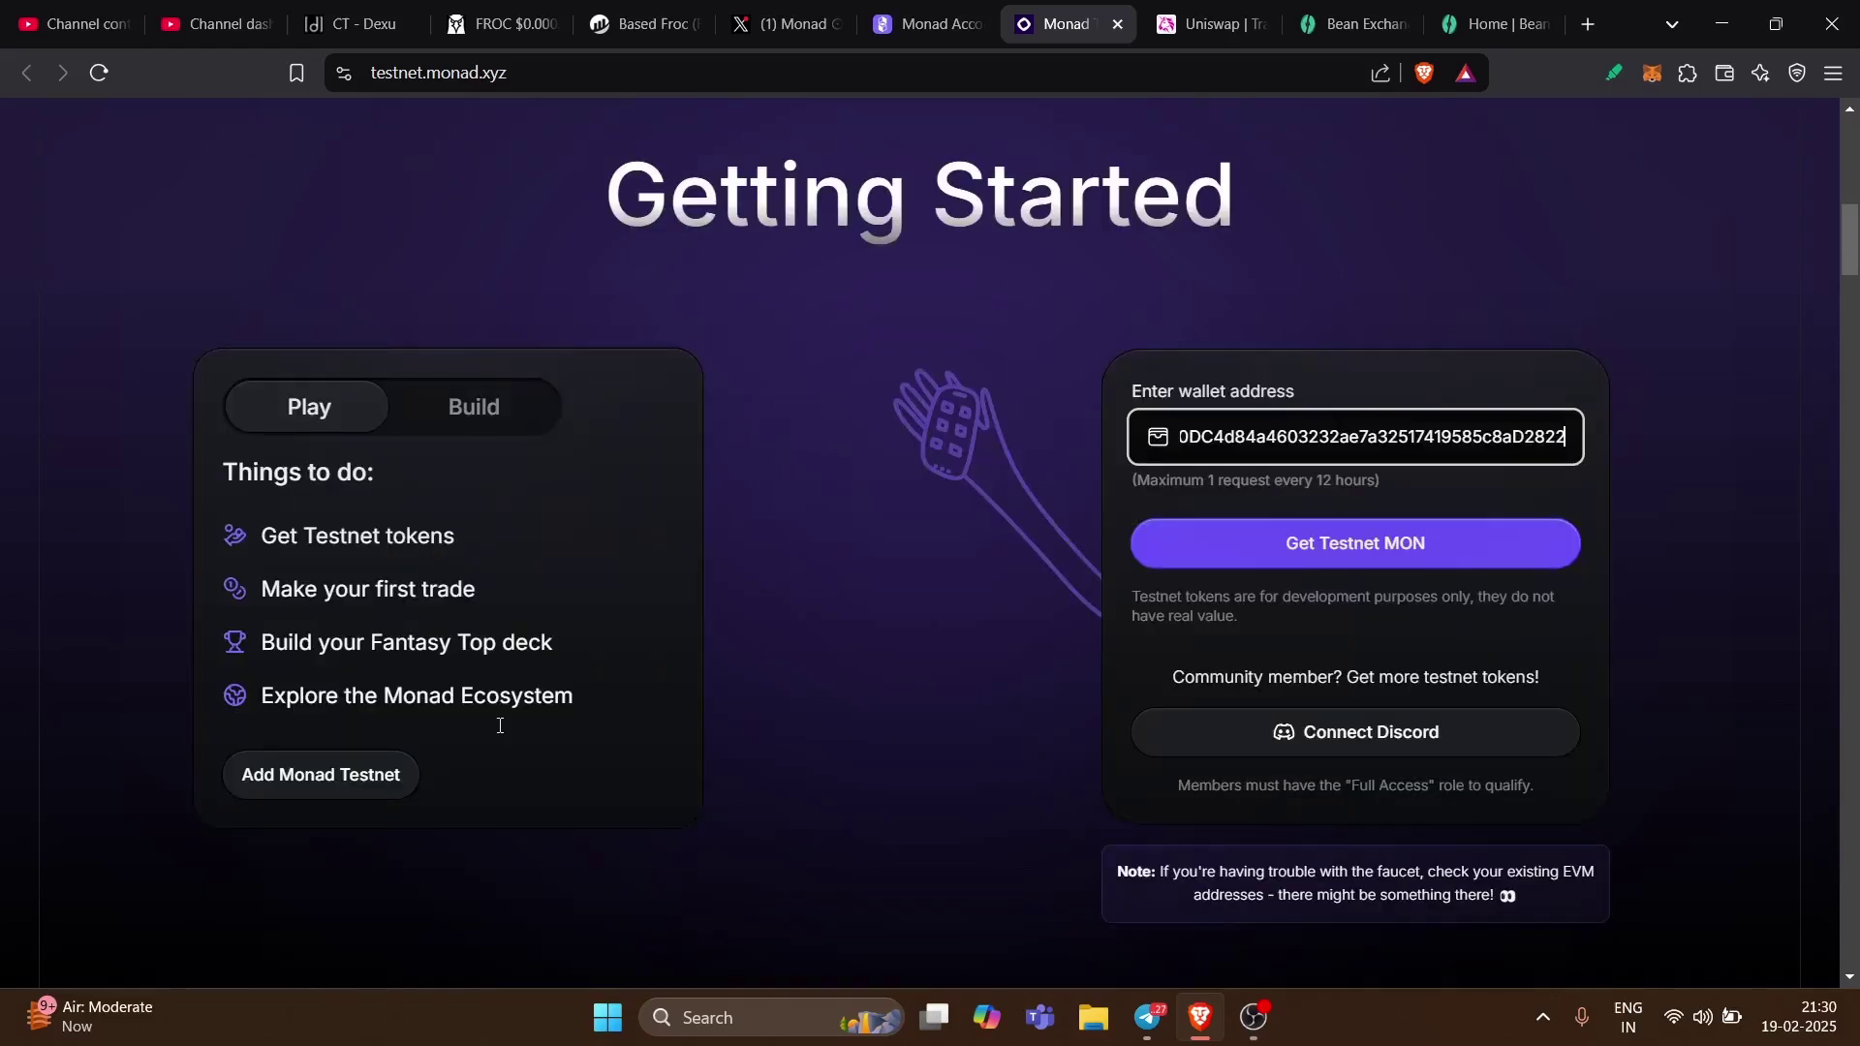
# - Show Monad Testnet's manual network details, including chain ID 10143 and the MON symbol
pyautogui.click(323, 792)
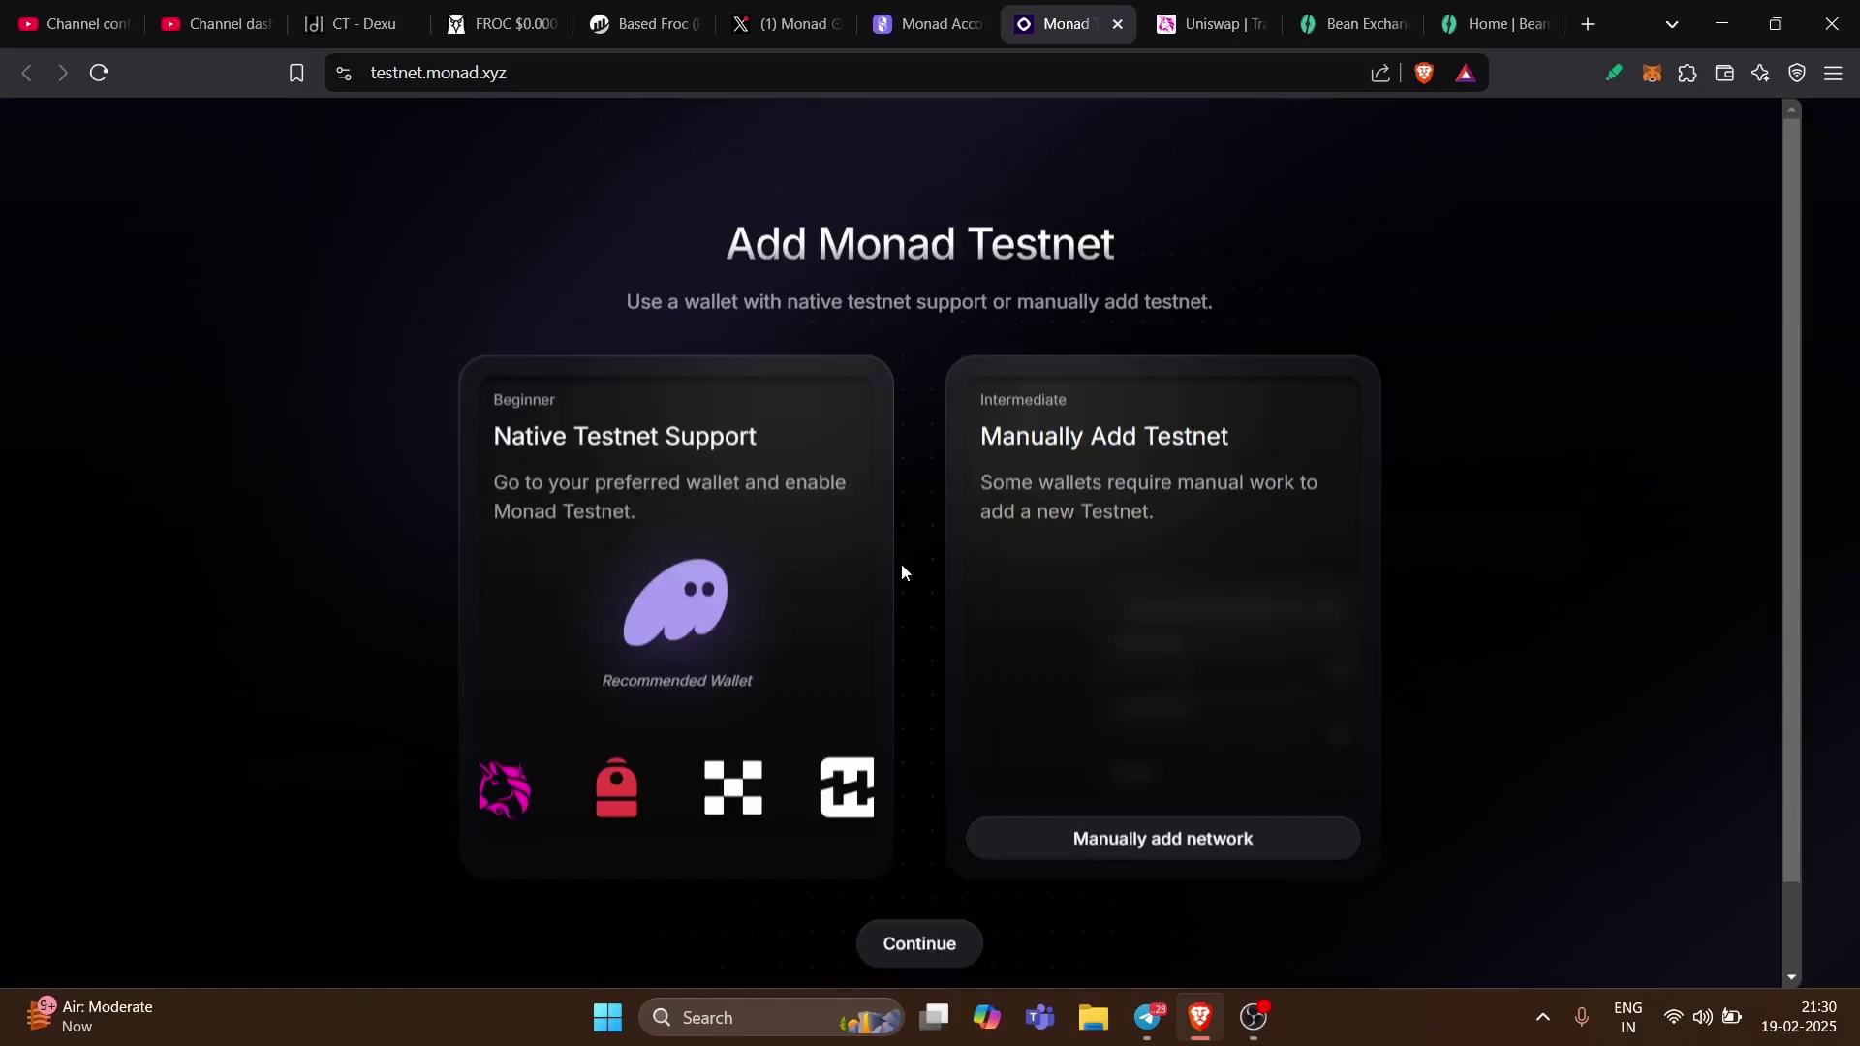
pyautogui.scroll(-1, 1146, 727)
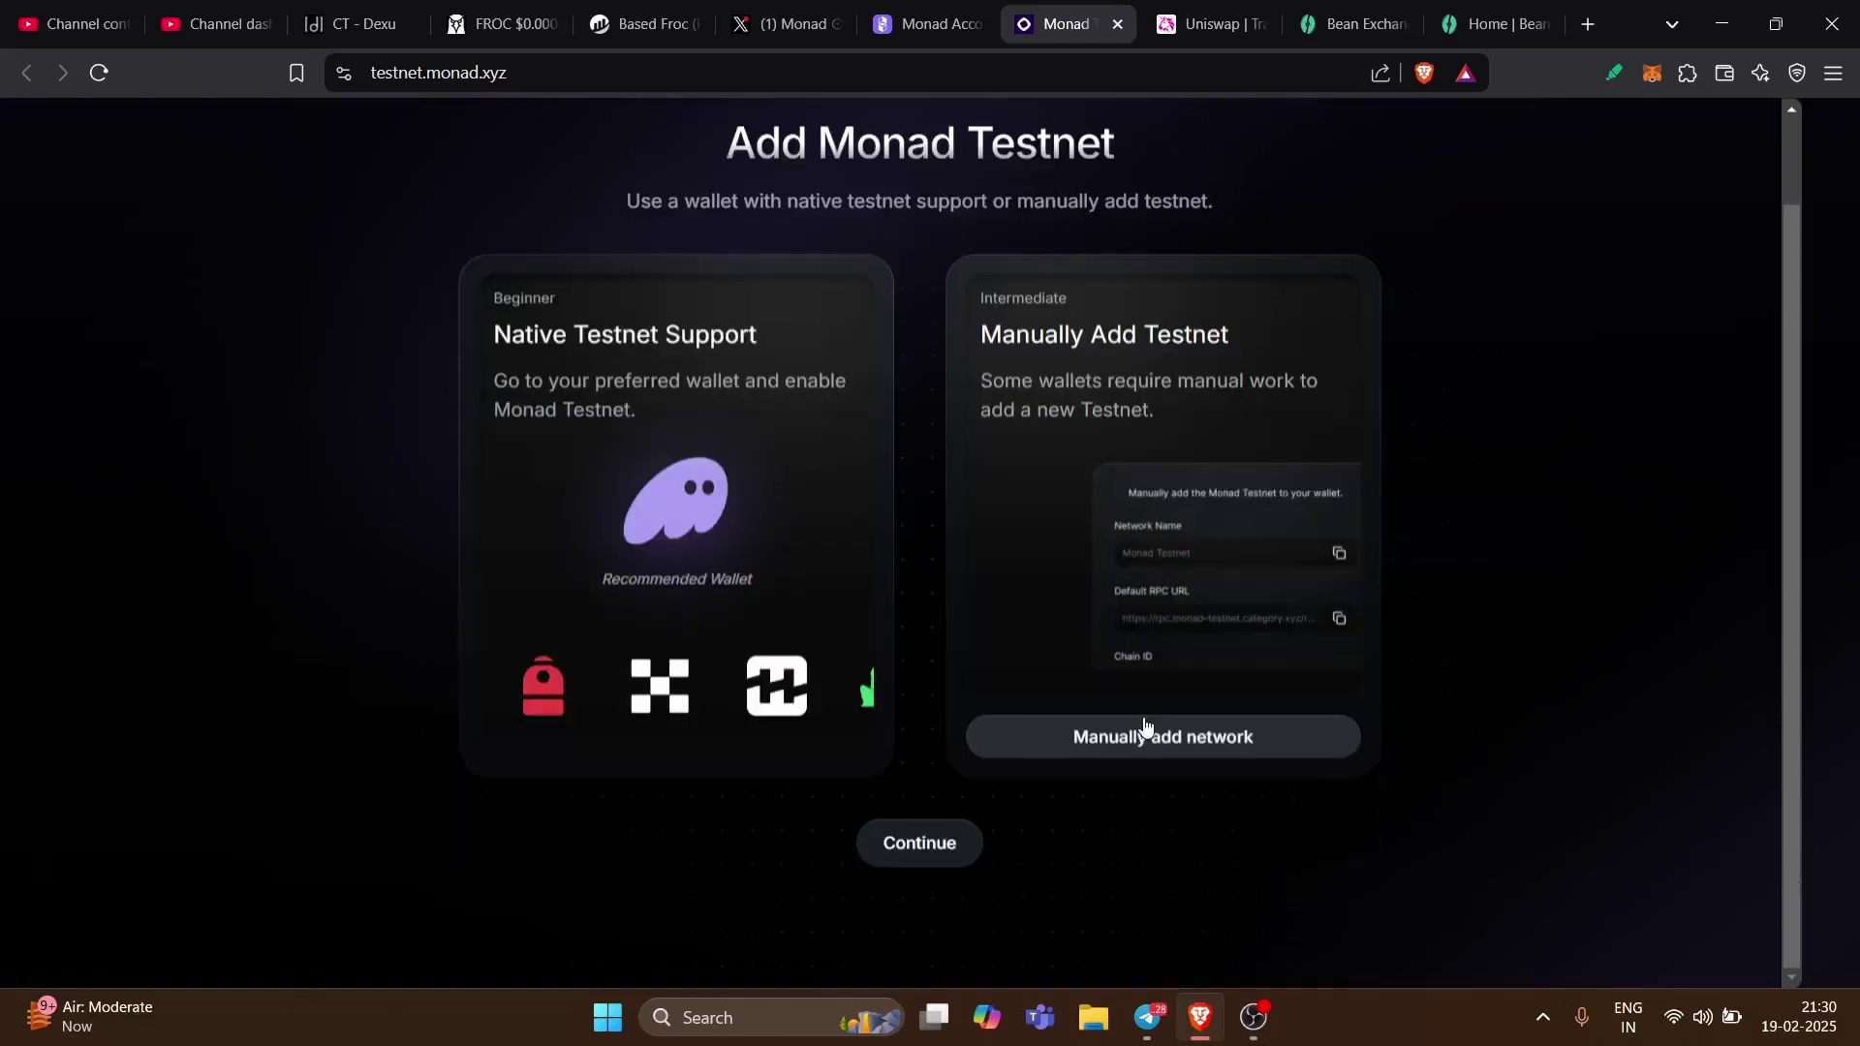
pyautogui.scroll(1, 943, 858)
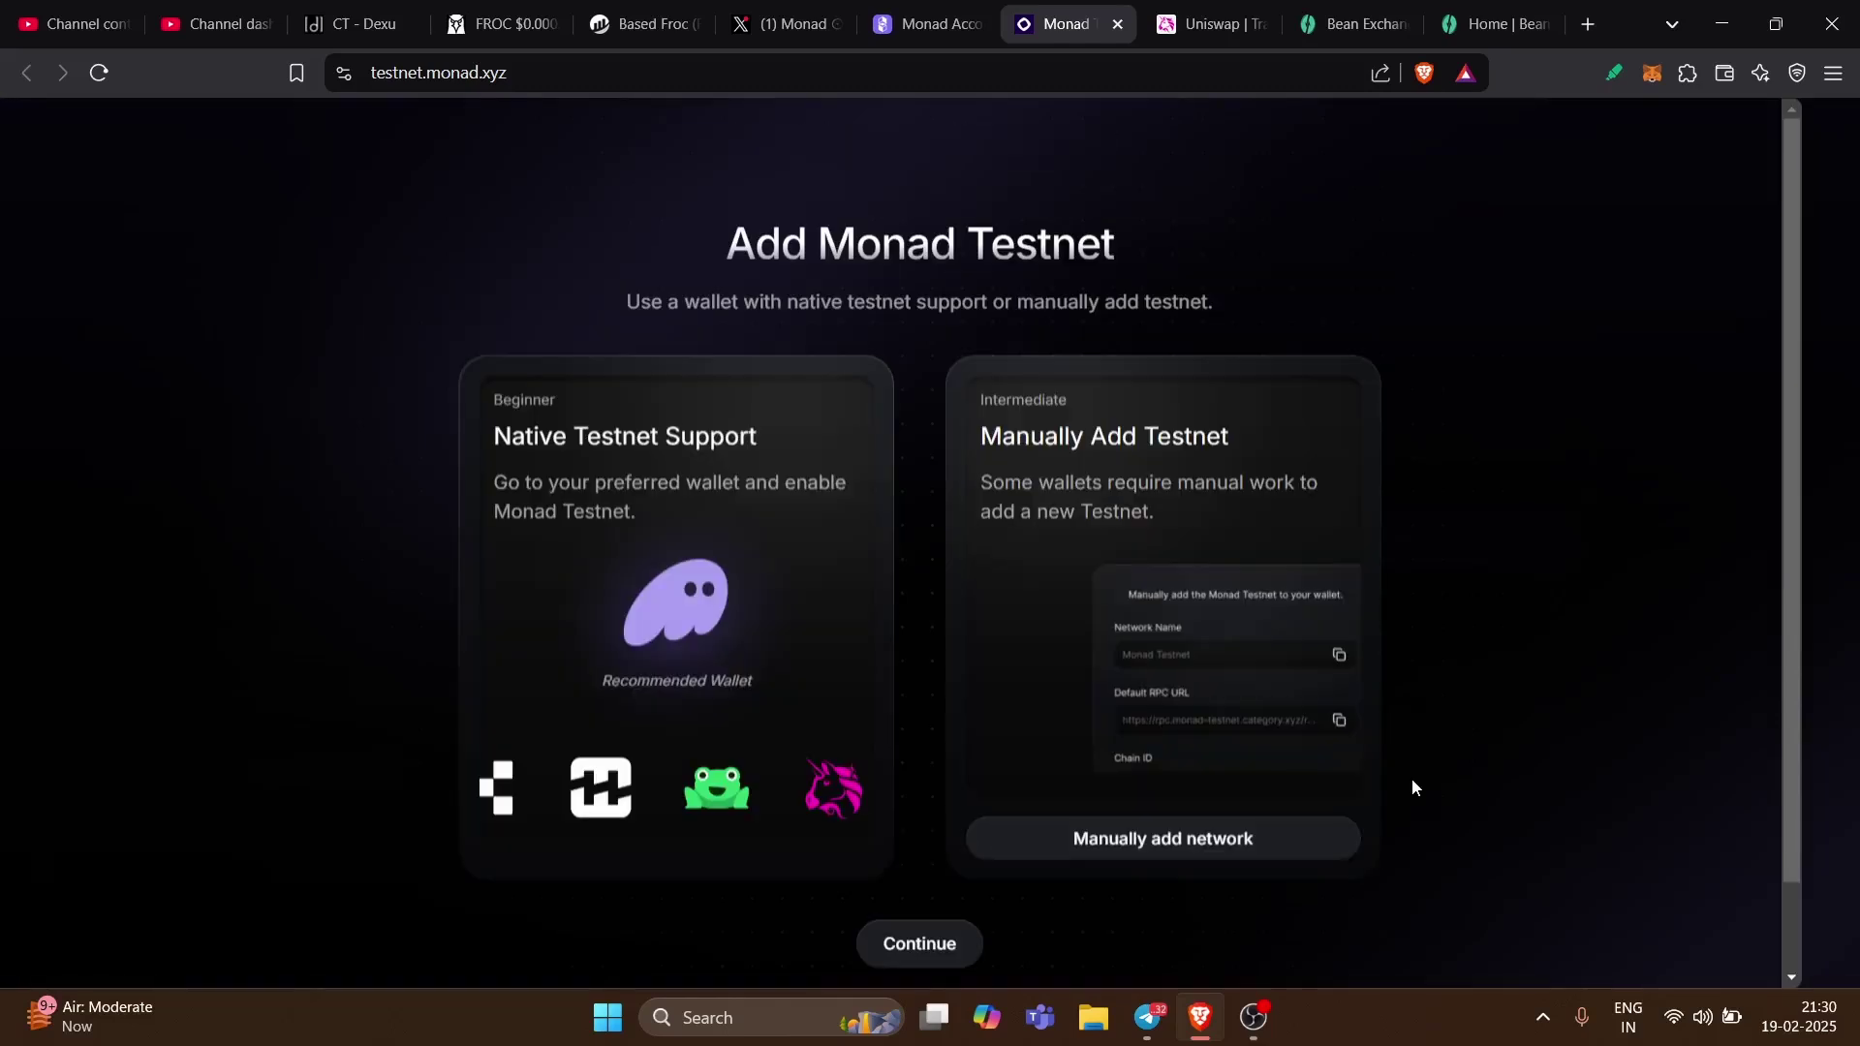
pyautogui.click(1179, 861)
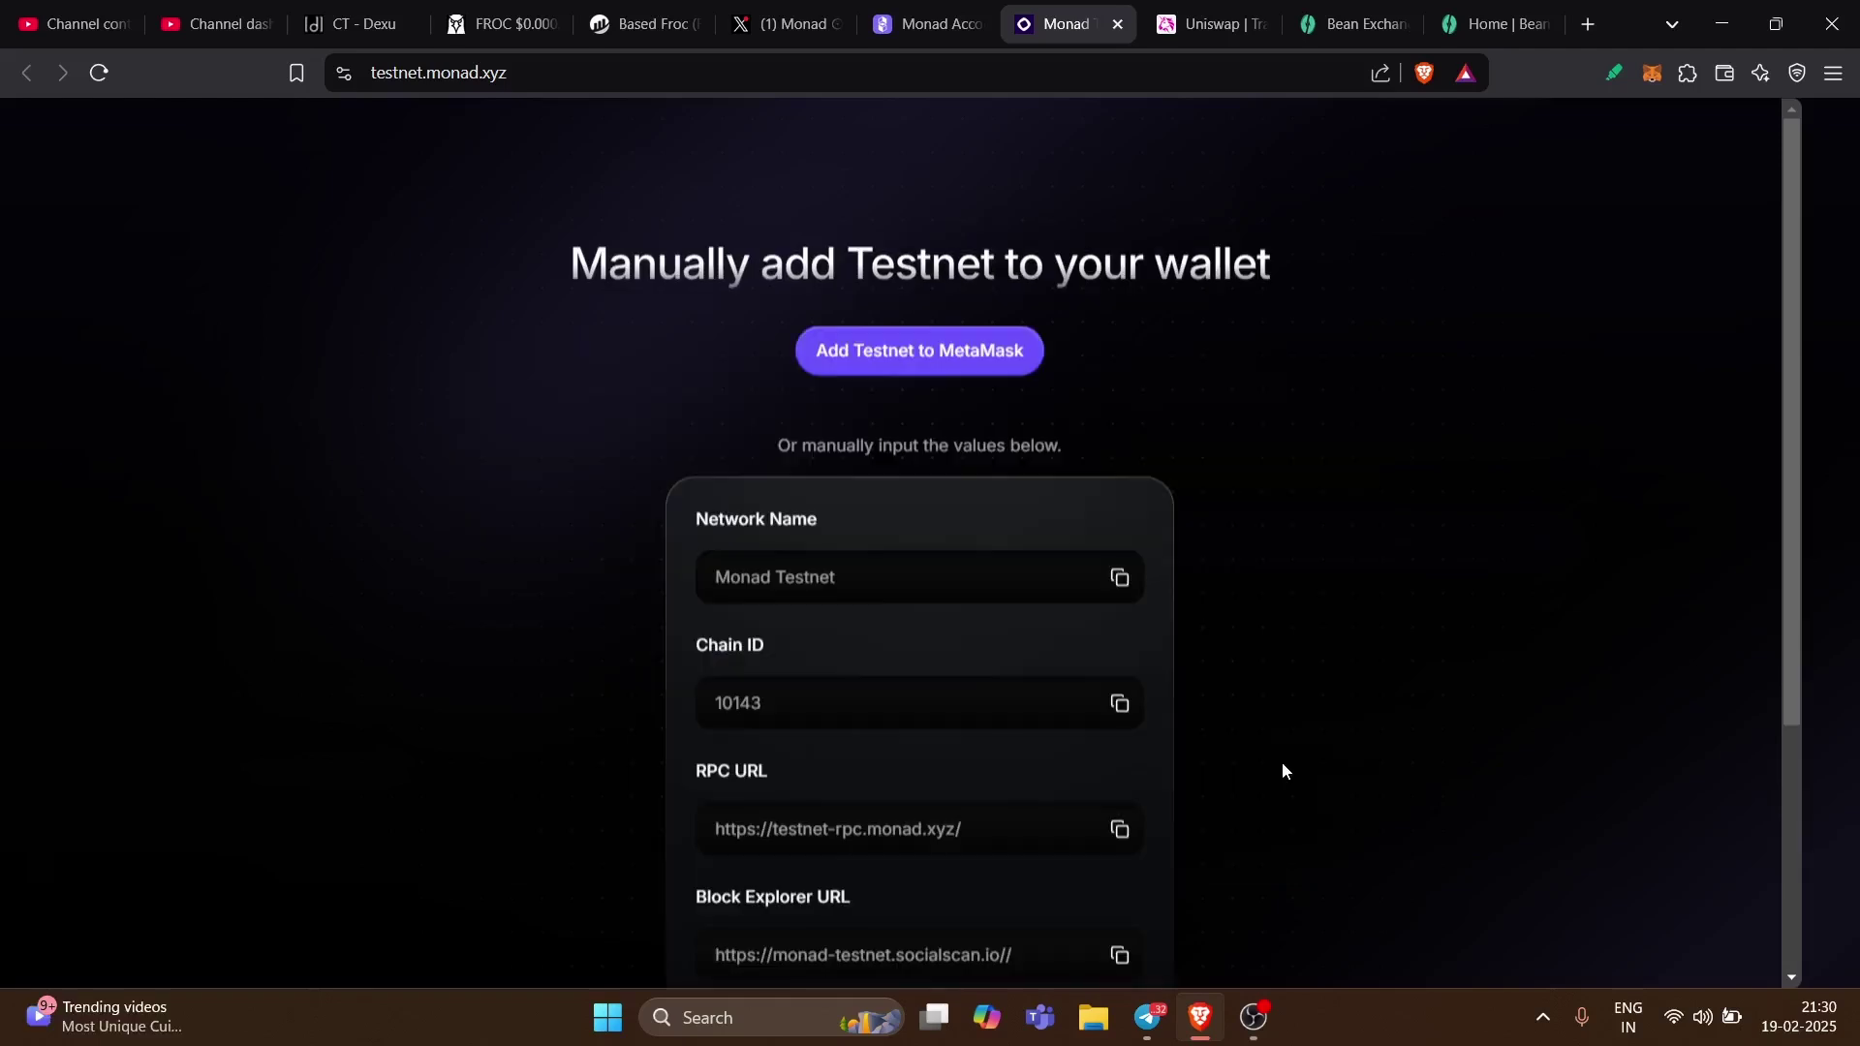
pyautogui.scroll(-4, 954, 405)
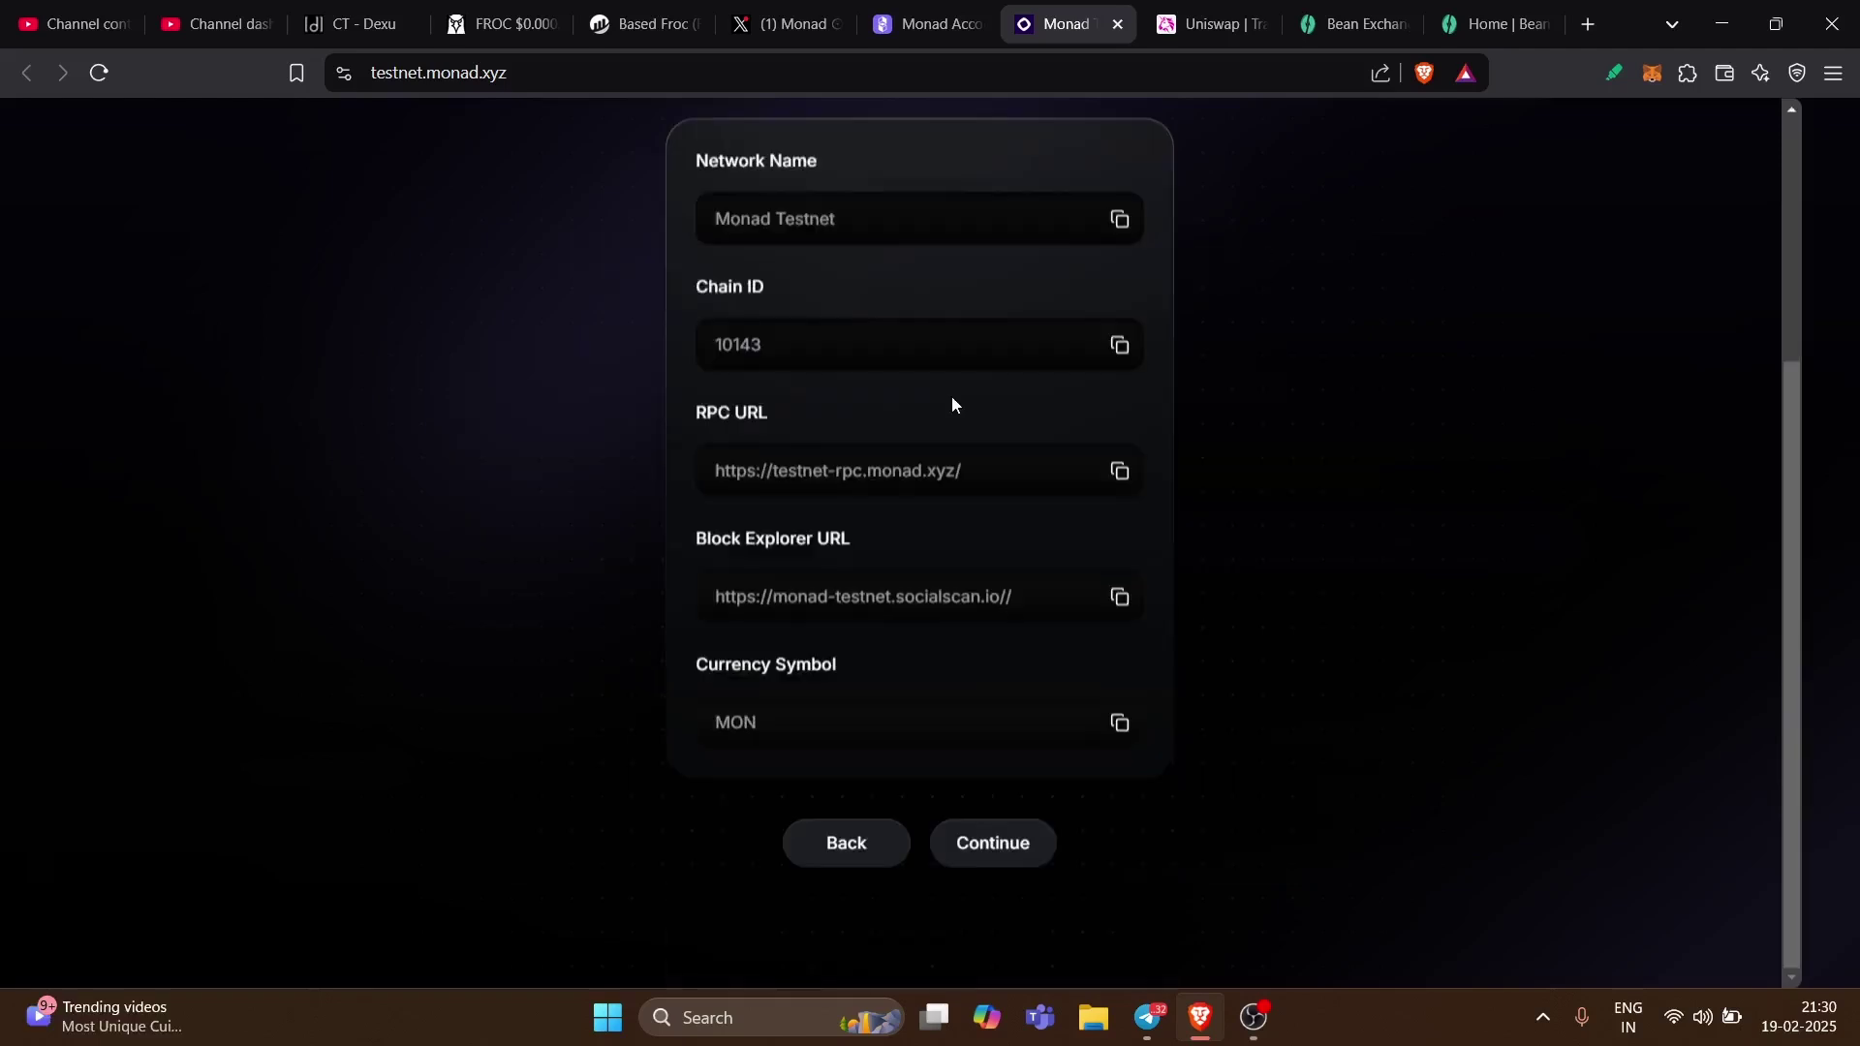
pyautogui.scroll(4, 1014, 399)
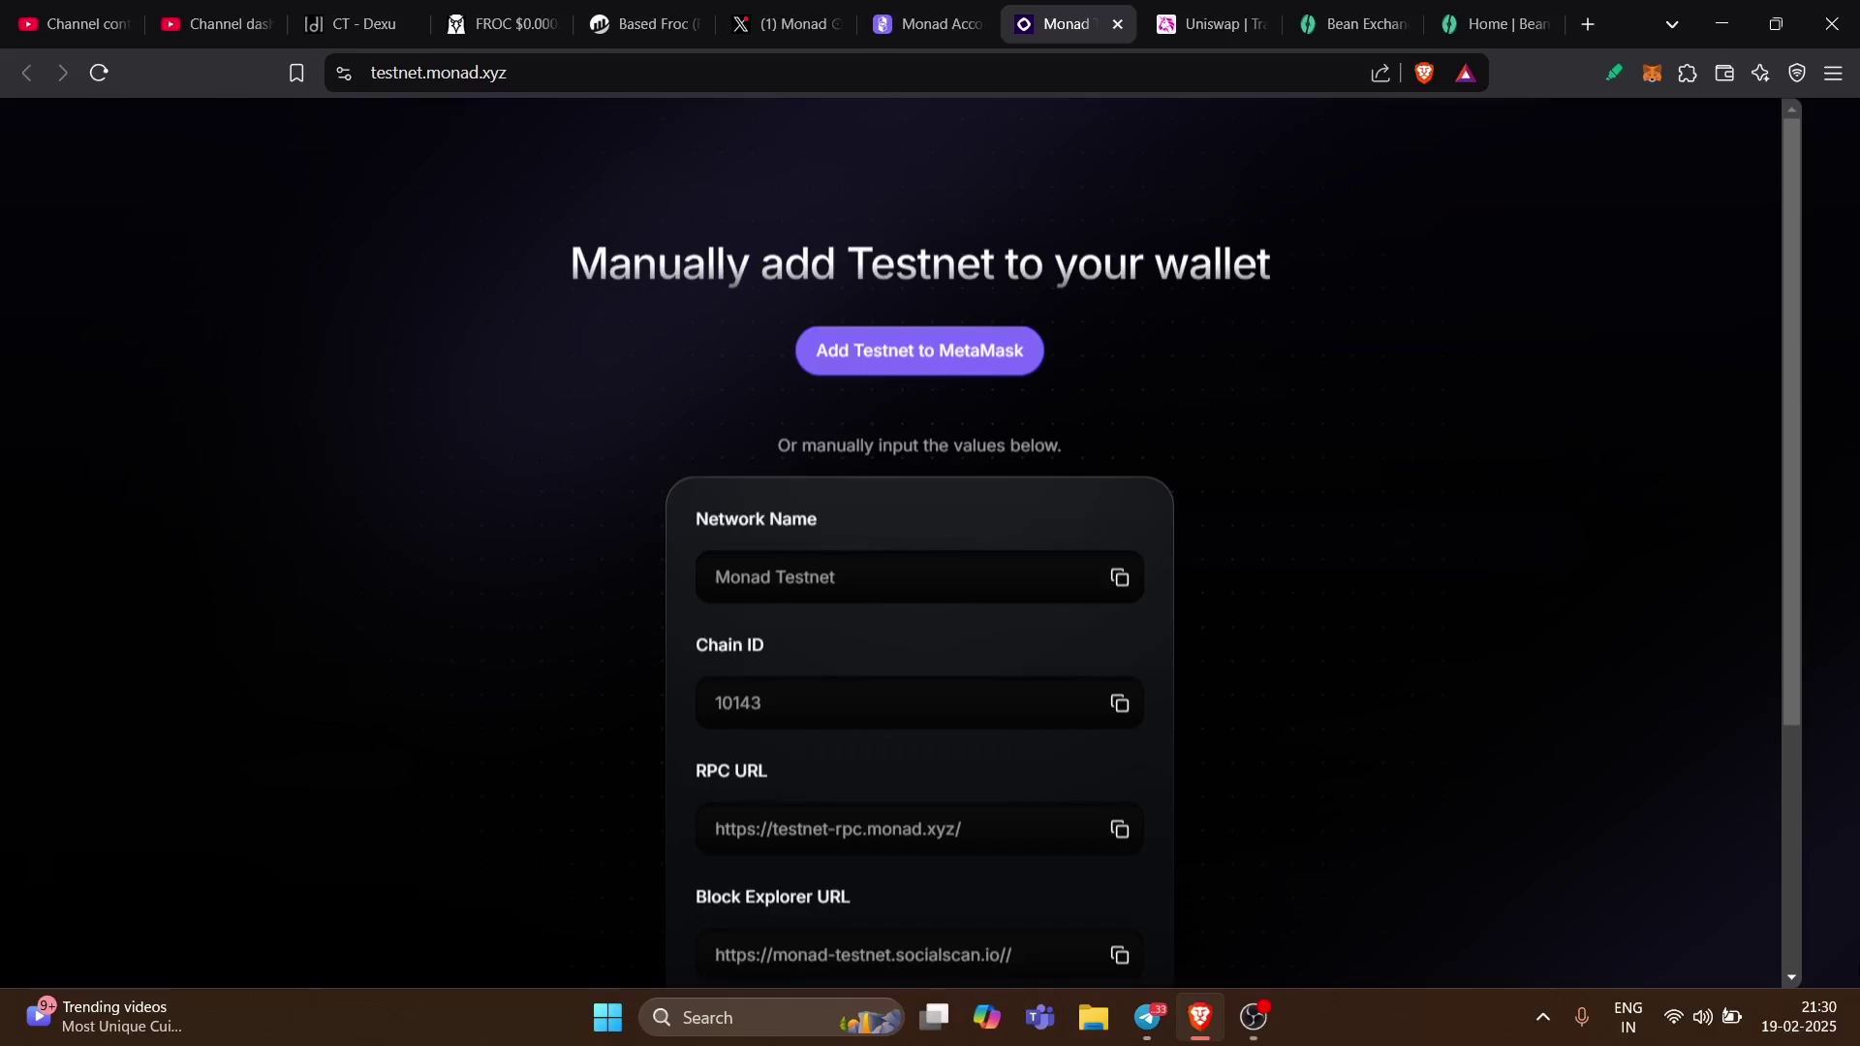
# - Confirm MetaMask already lists Monad Testnet with 1.004 MON, and view the custom network form
pyautogui.click(1652, 73)
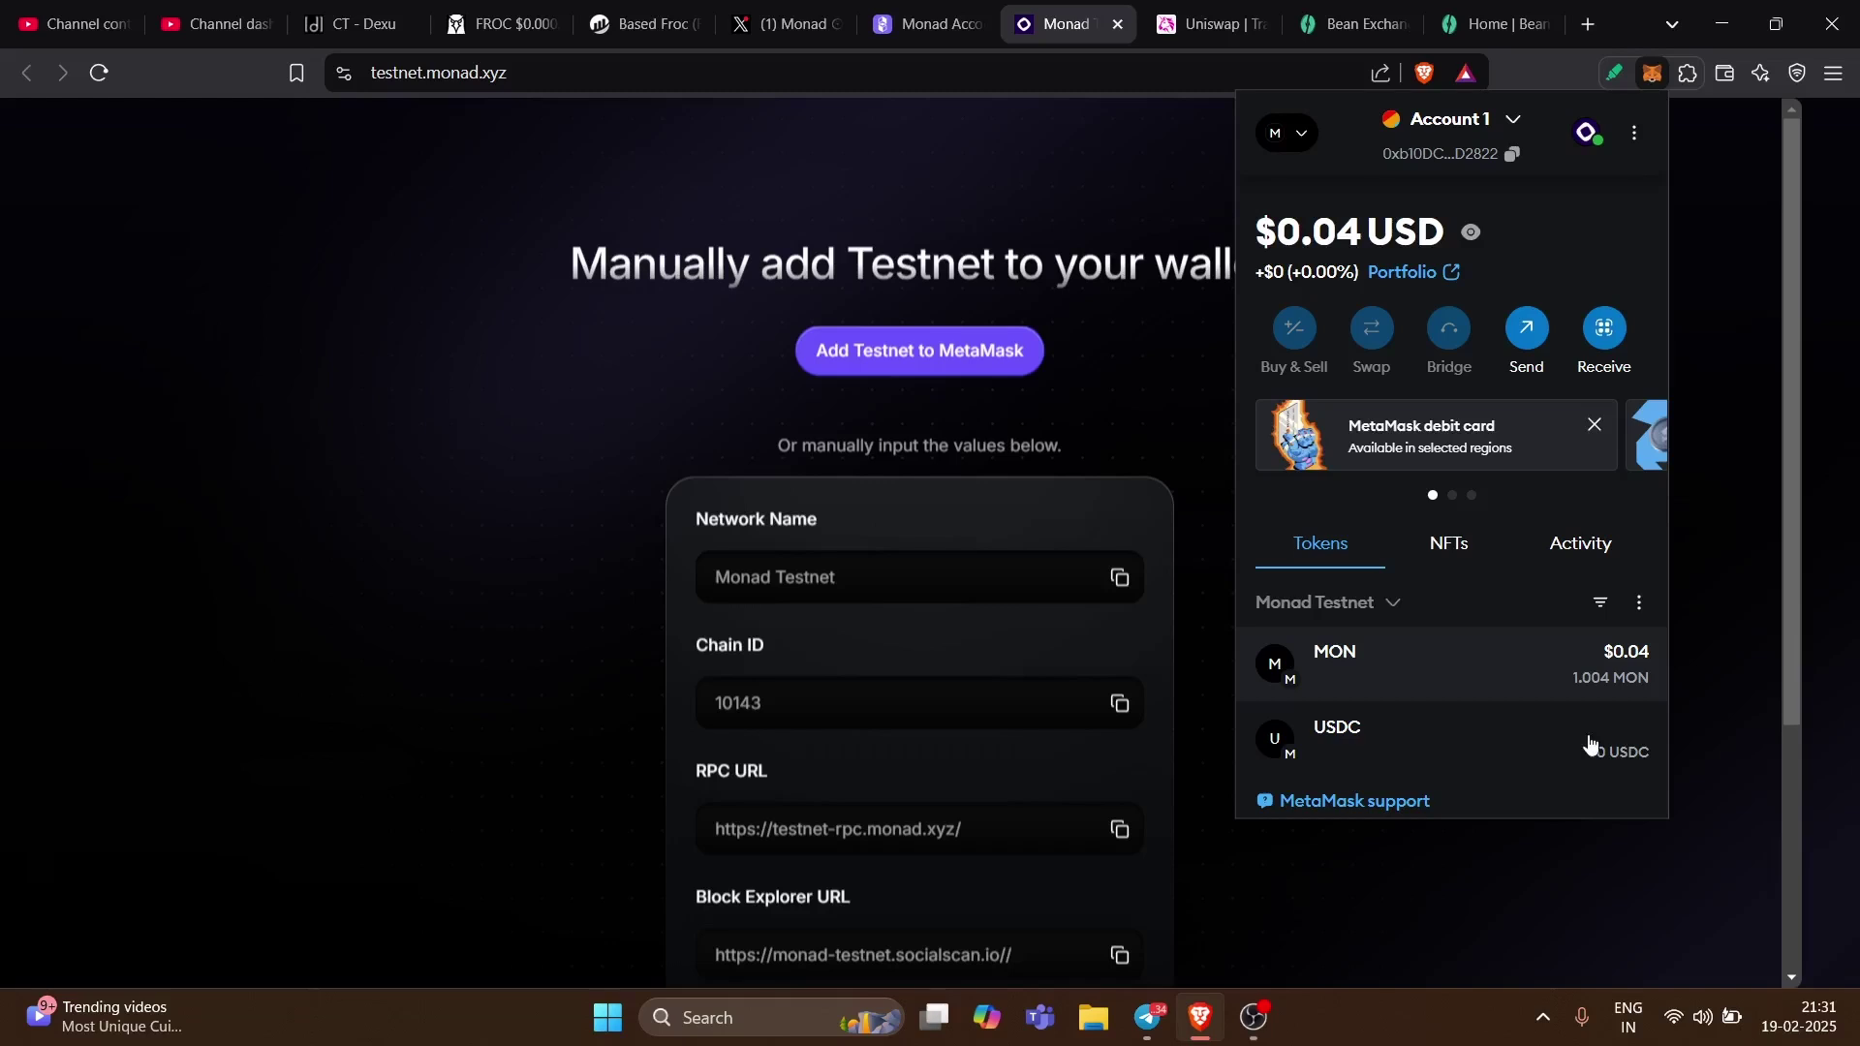
pyautogui.click(1068, 334)
pyautogui.scroll(-3, 1068, 334)
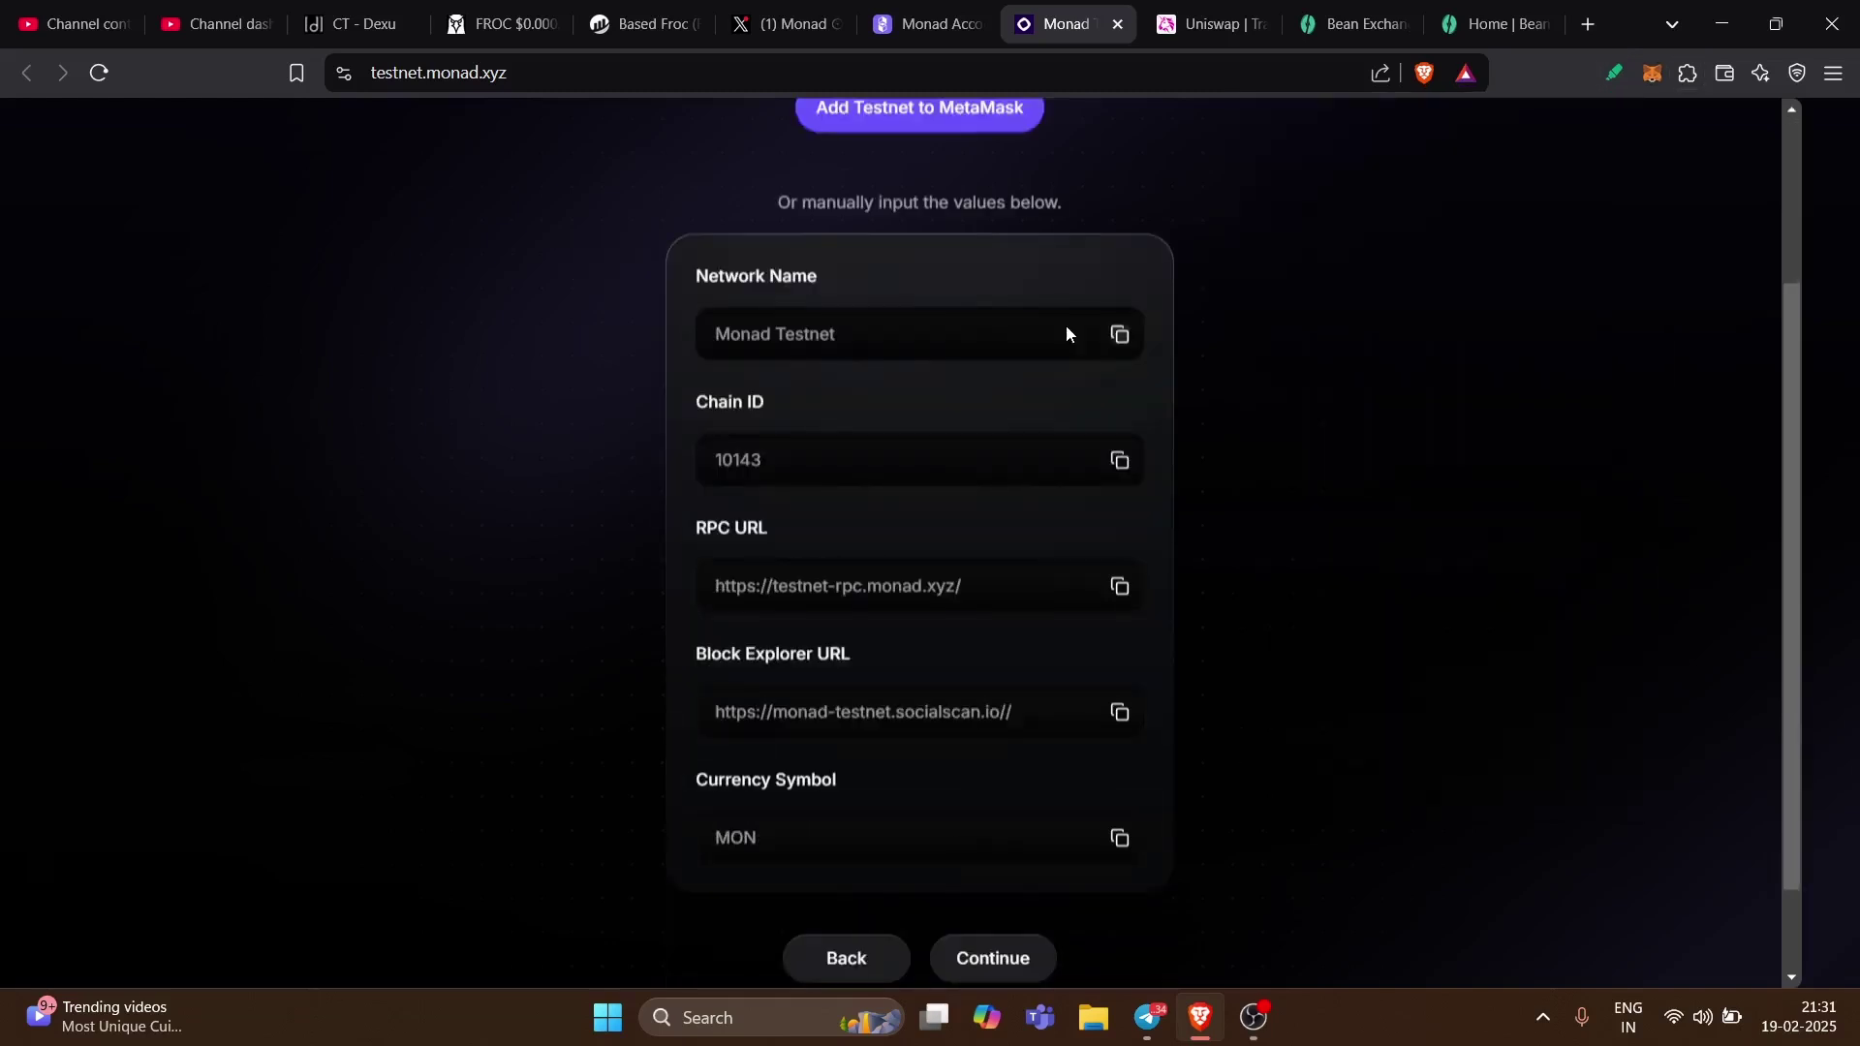
pyautogui.hotkey('alt', 'shift', 'm')
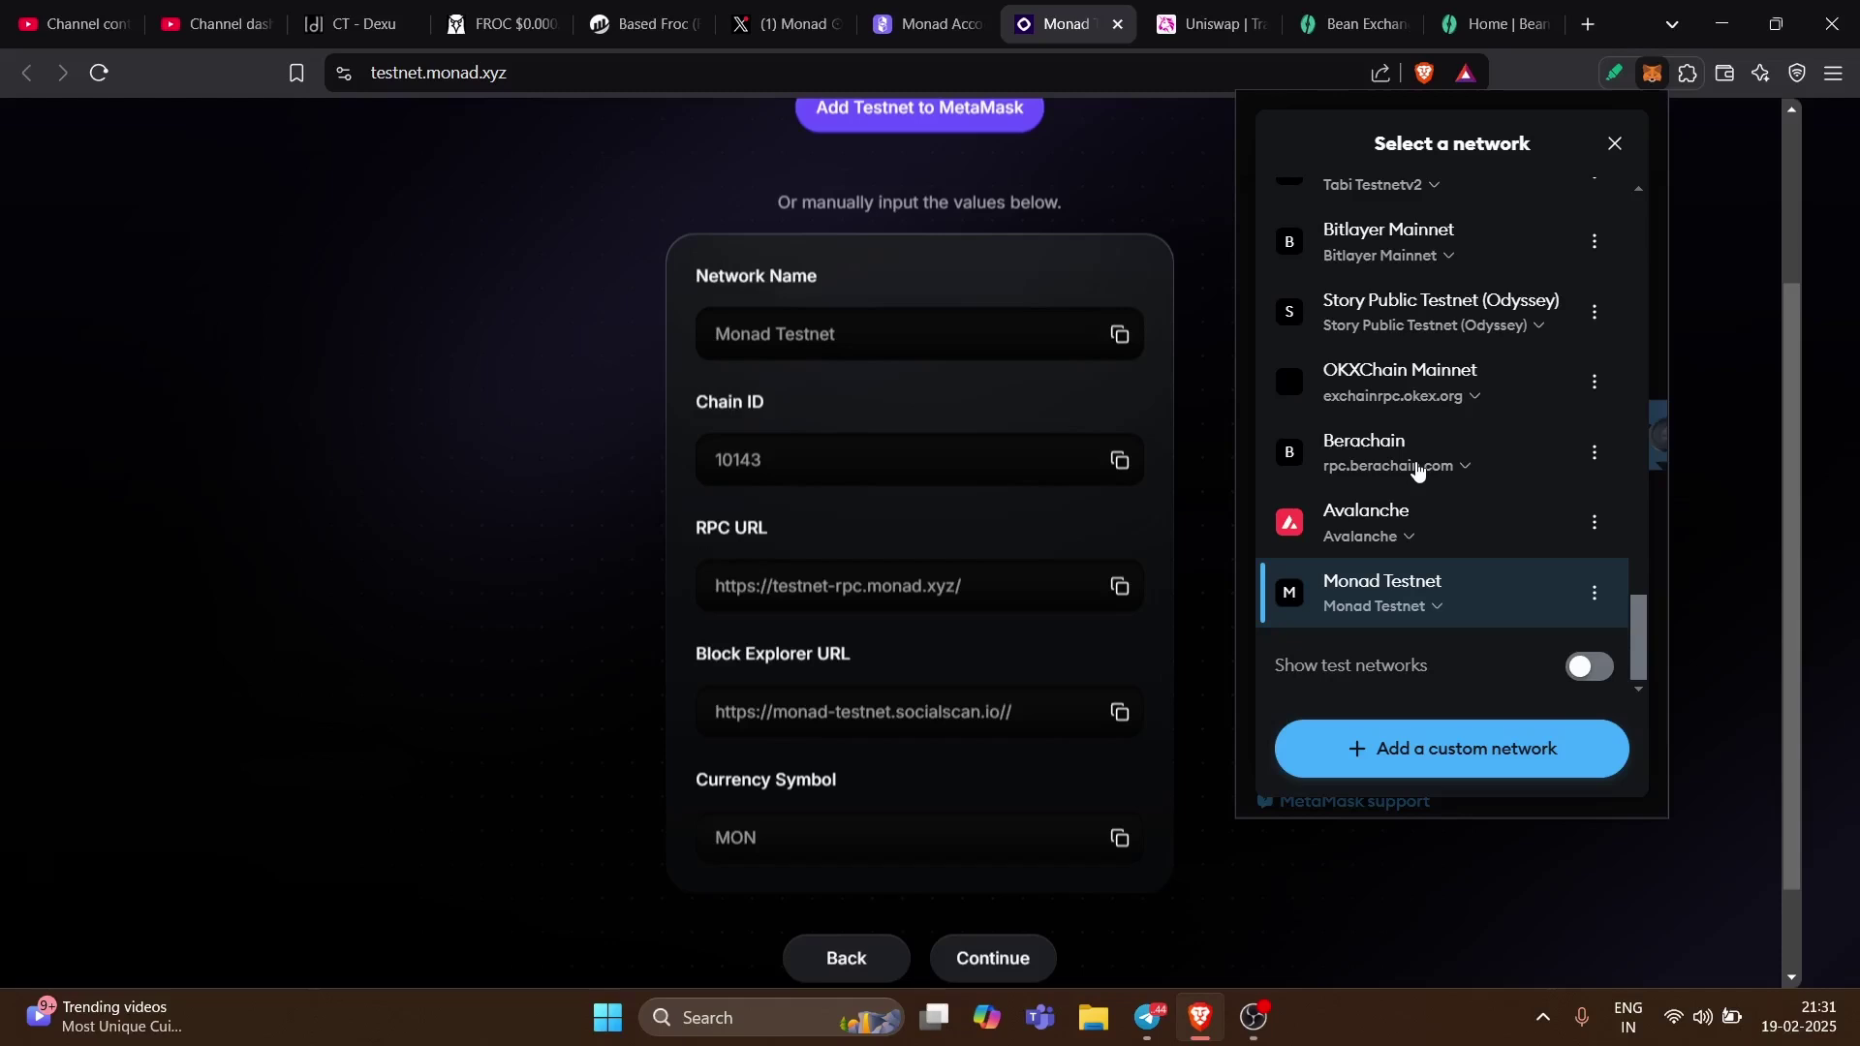
pyautogui.press('Return')
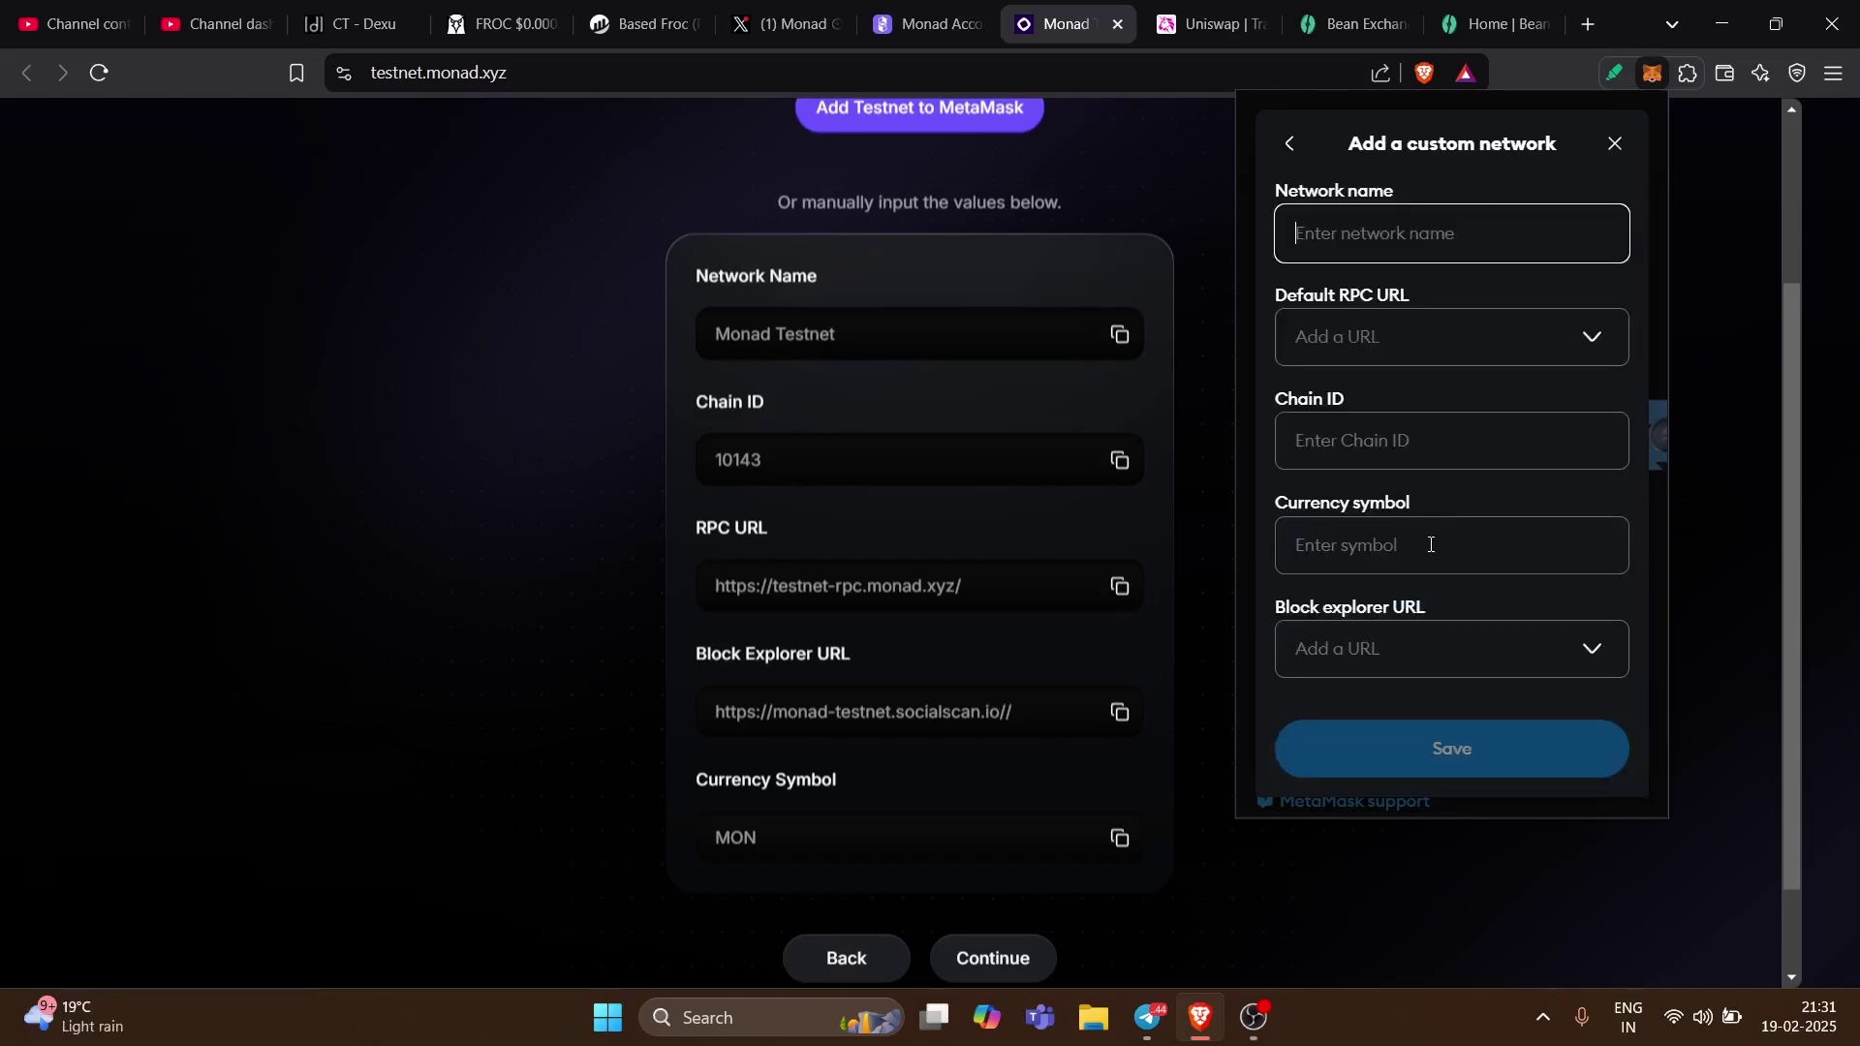
pyautogui.hotkey('shift', 'Tab')
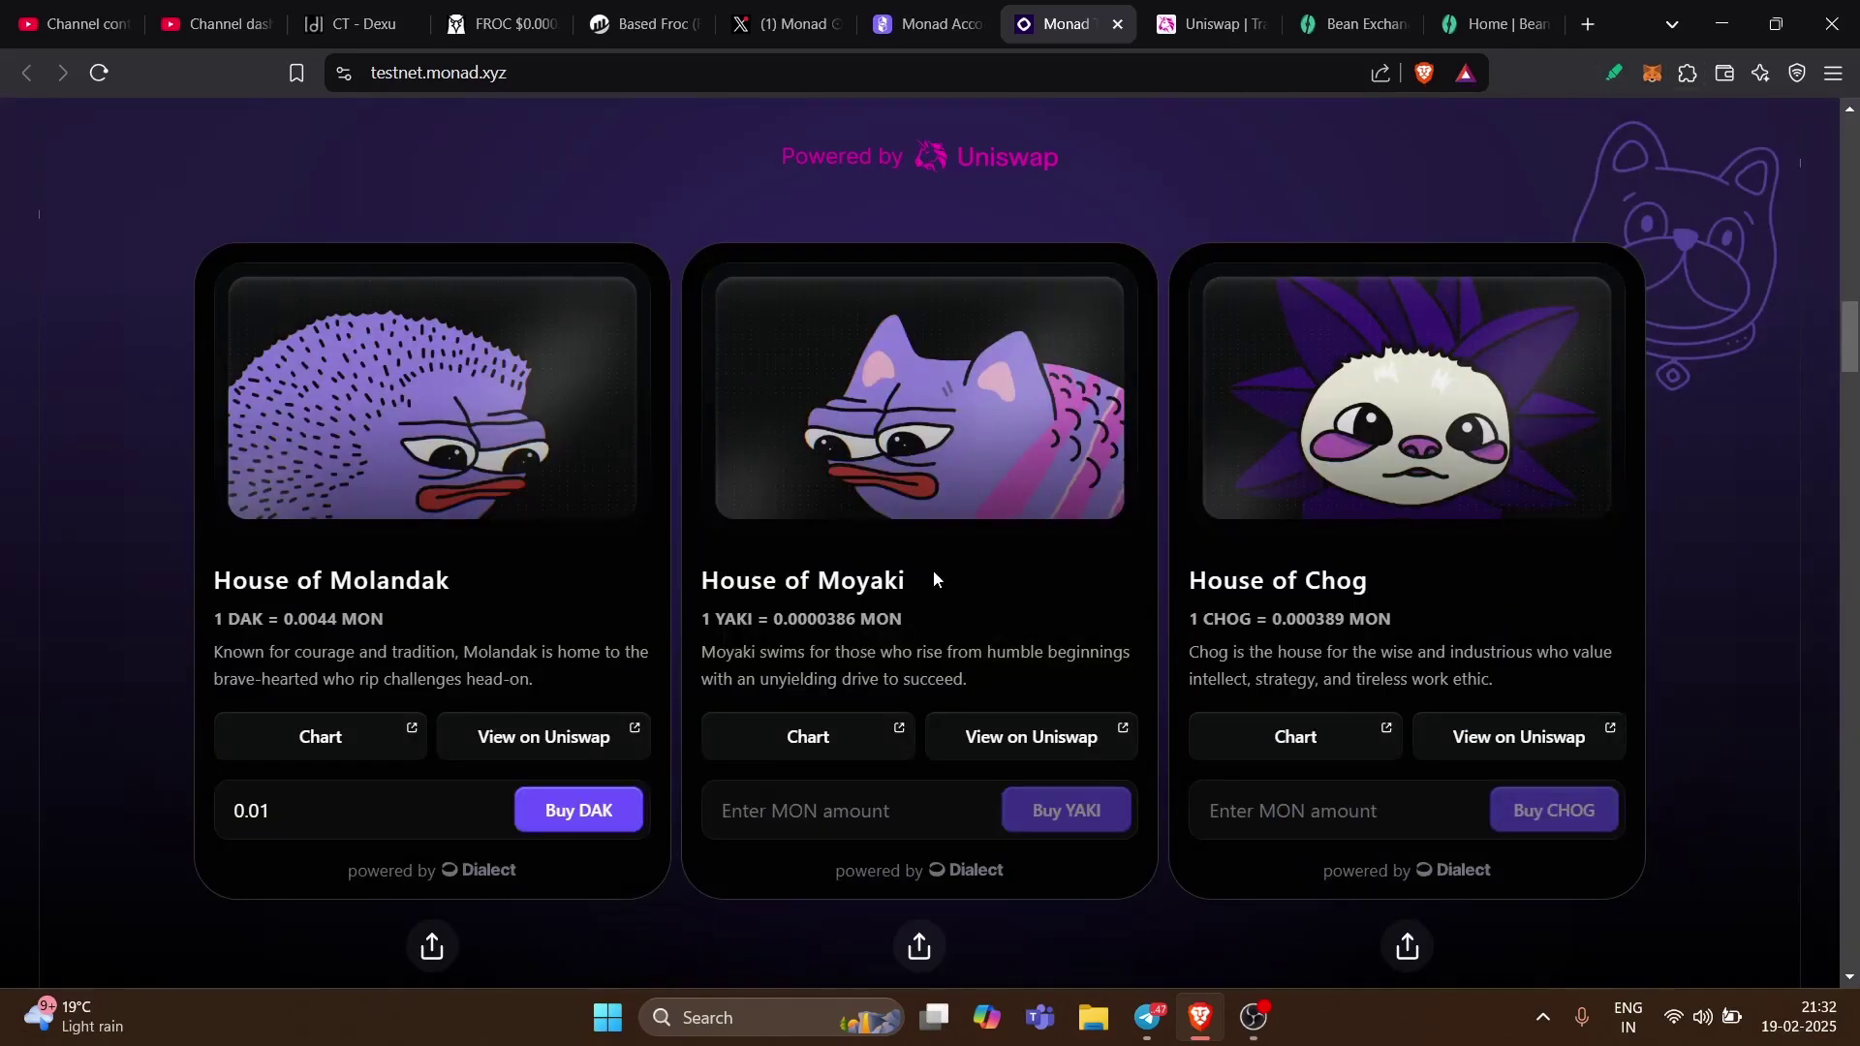
# - Scroll past Fantasy Top through the ecosystem app grid, from Accountable to Zaros
pyautogui.scroll(-10, 1056, 729)
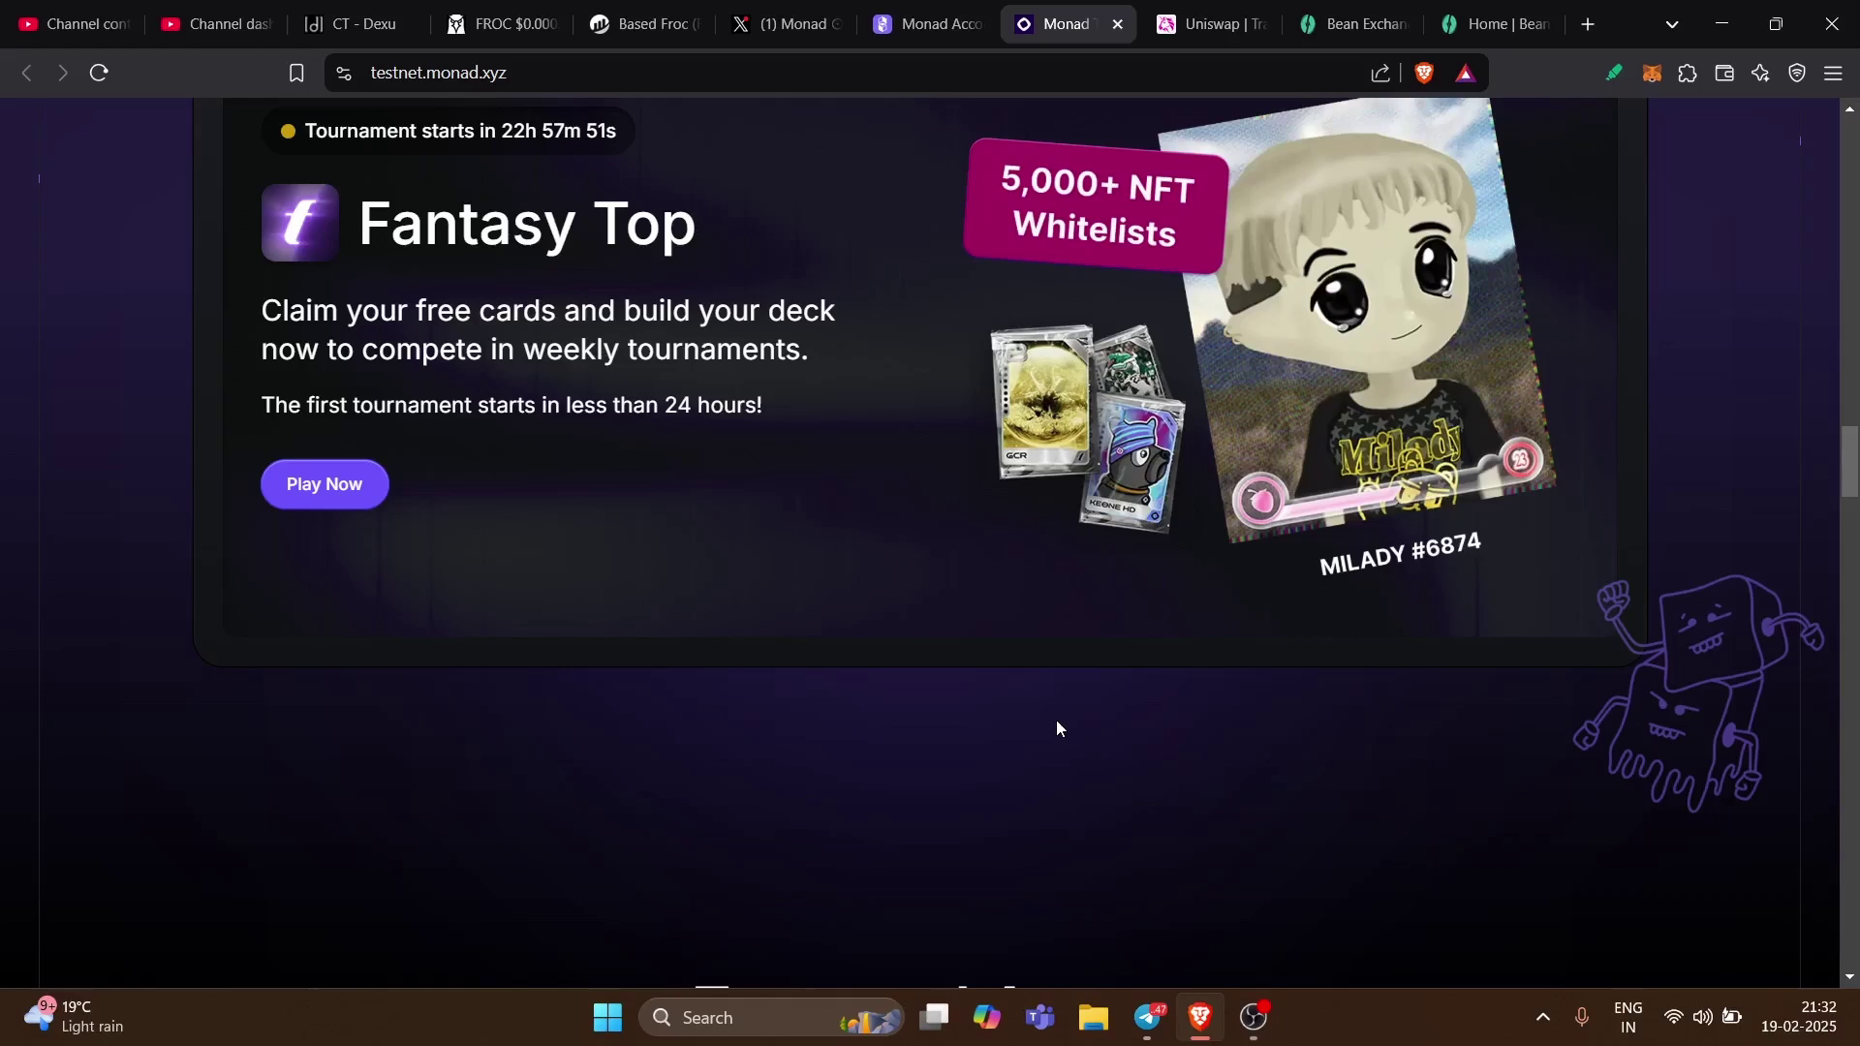
pyautogui.scroll(-6, 1056, 728)
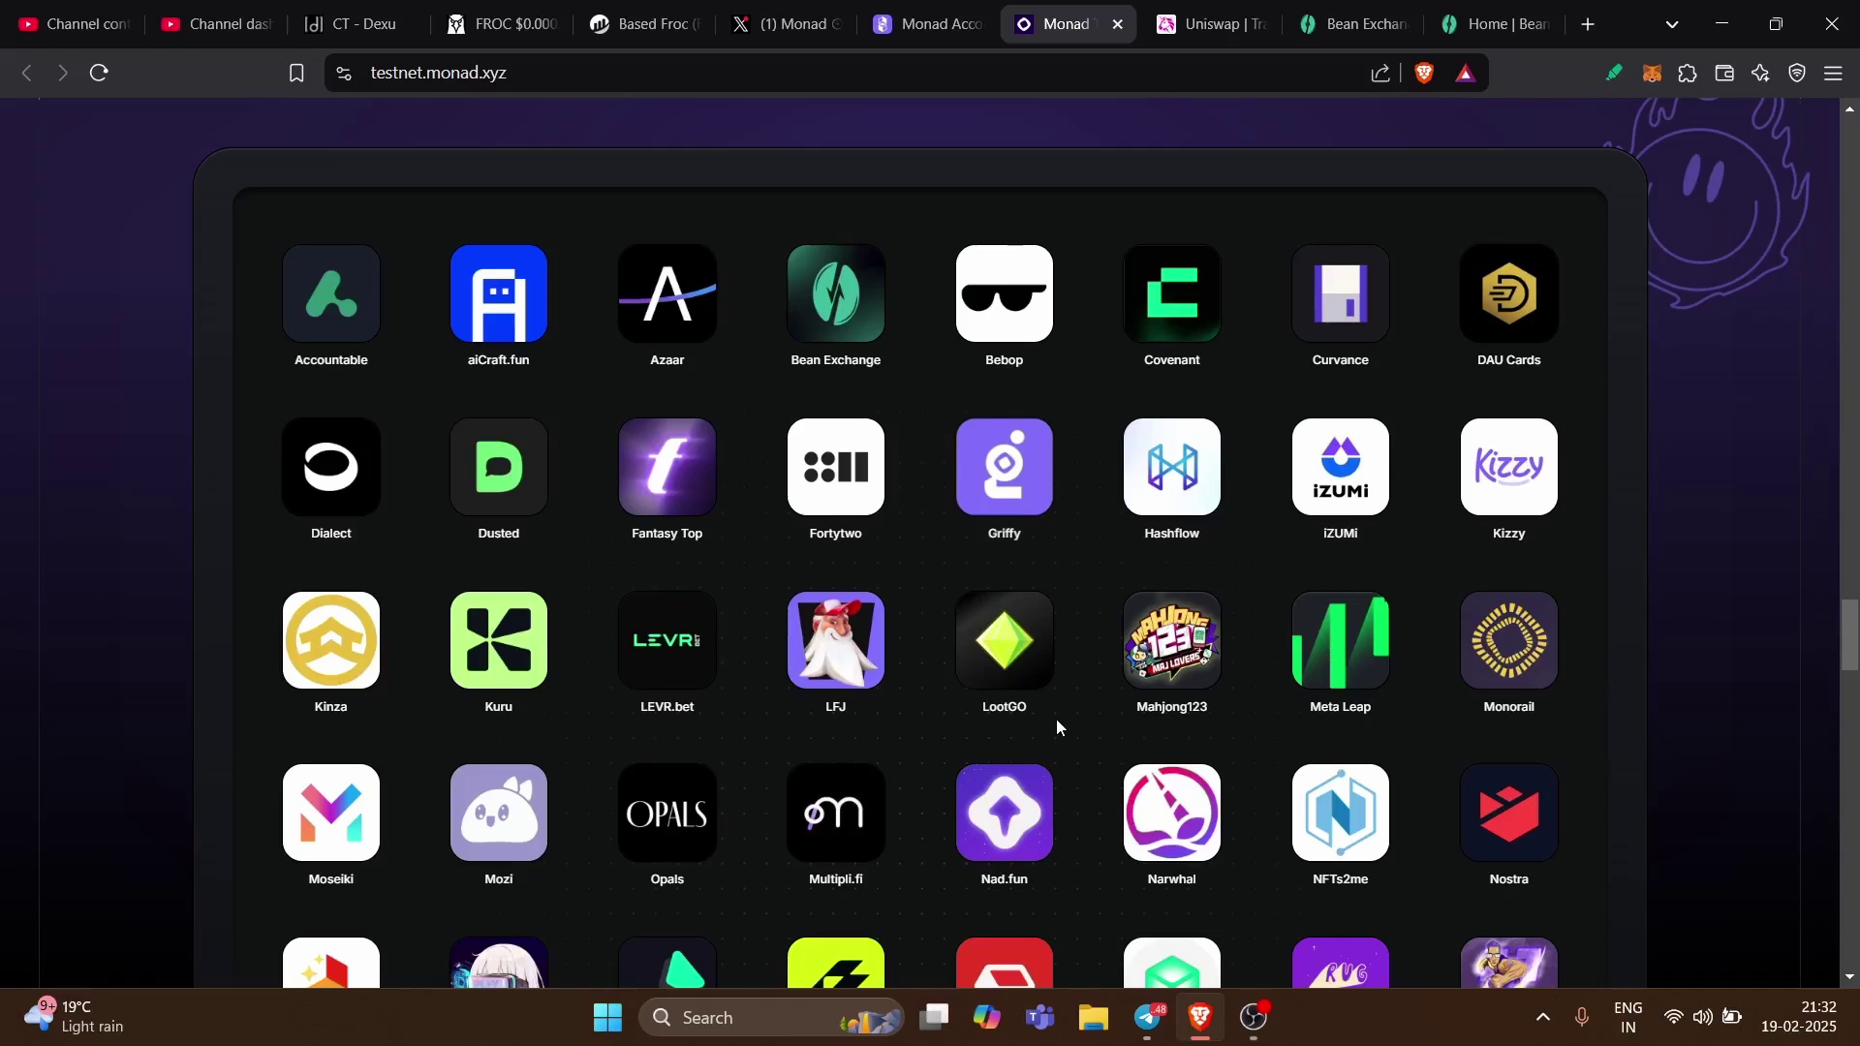
pyautogui.scroll(-5, 1056, 721)
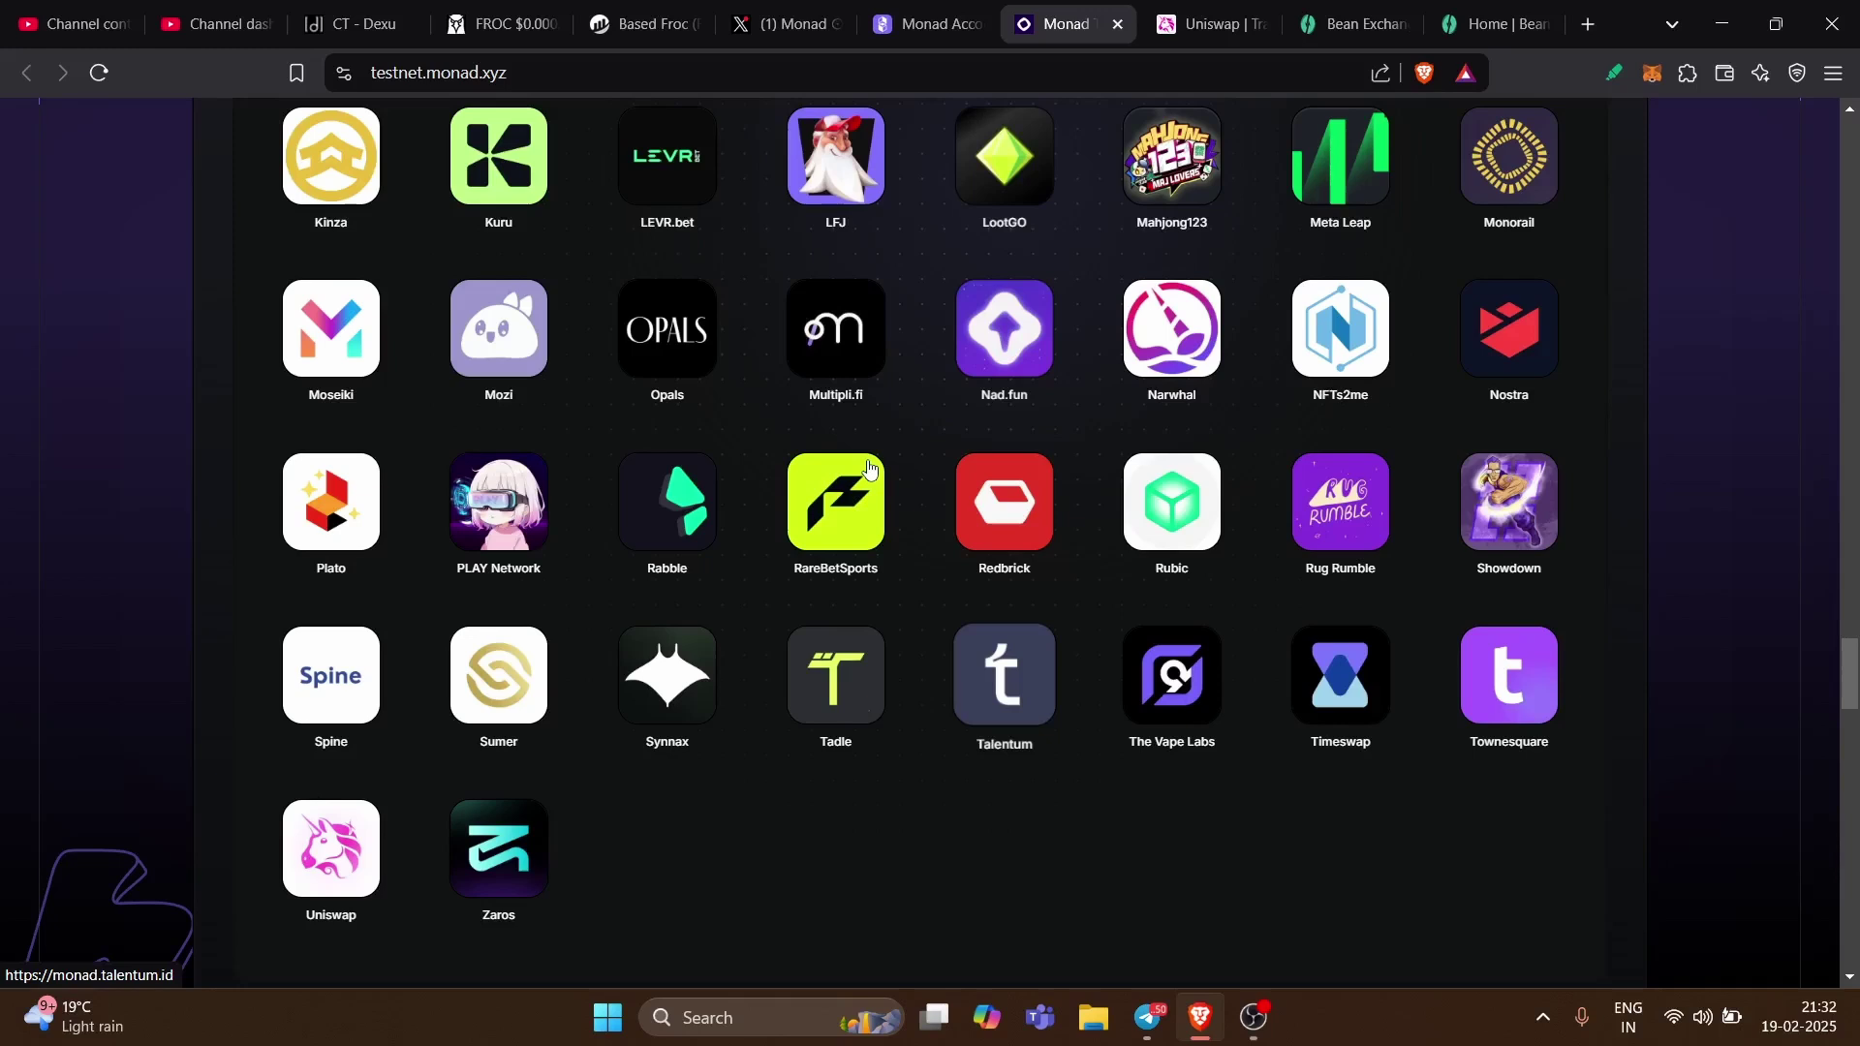
# - On Uniswap, verify testnet mode in Settings and show the account details with 0.002 ETH
pyautogui.hotkey('ctrl', 'Tab')
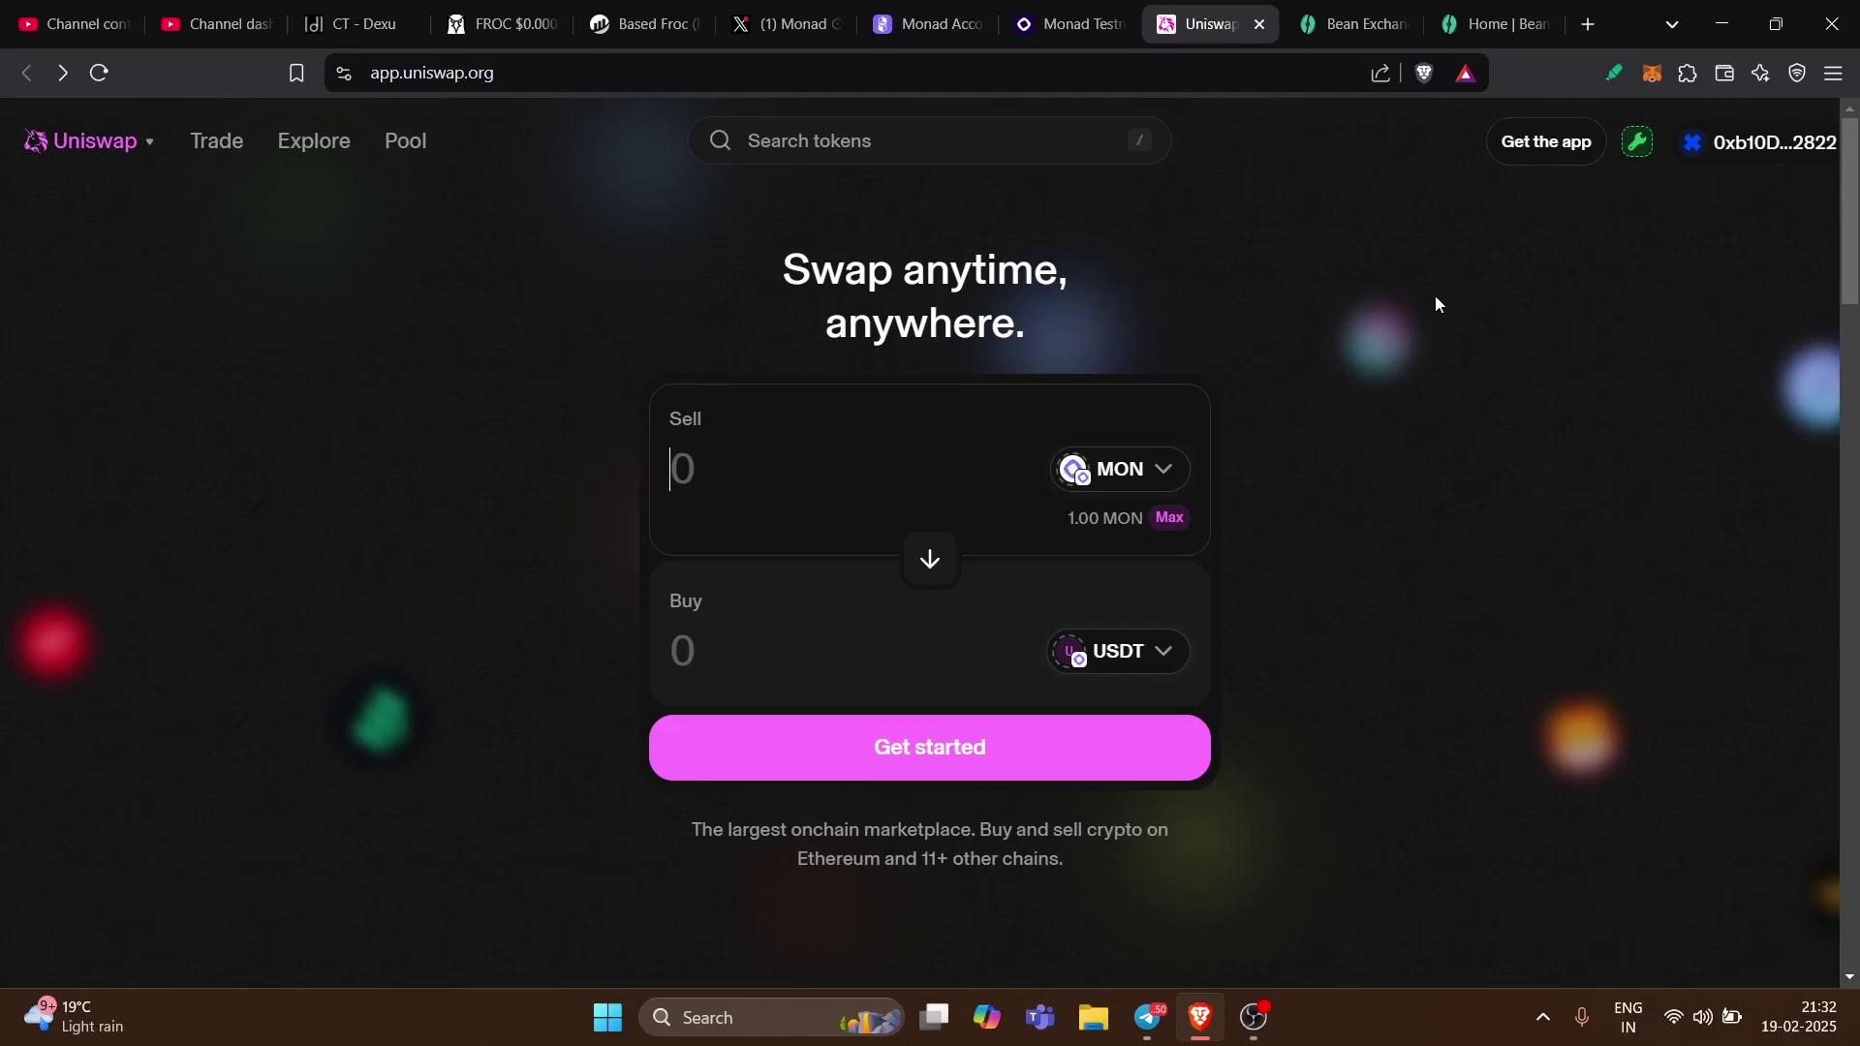
pyautogui.moveTo(1644, 152)
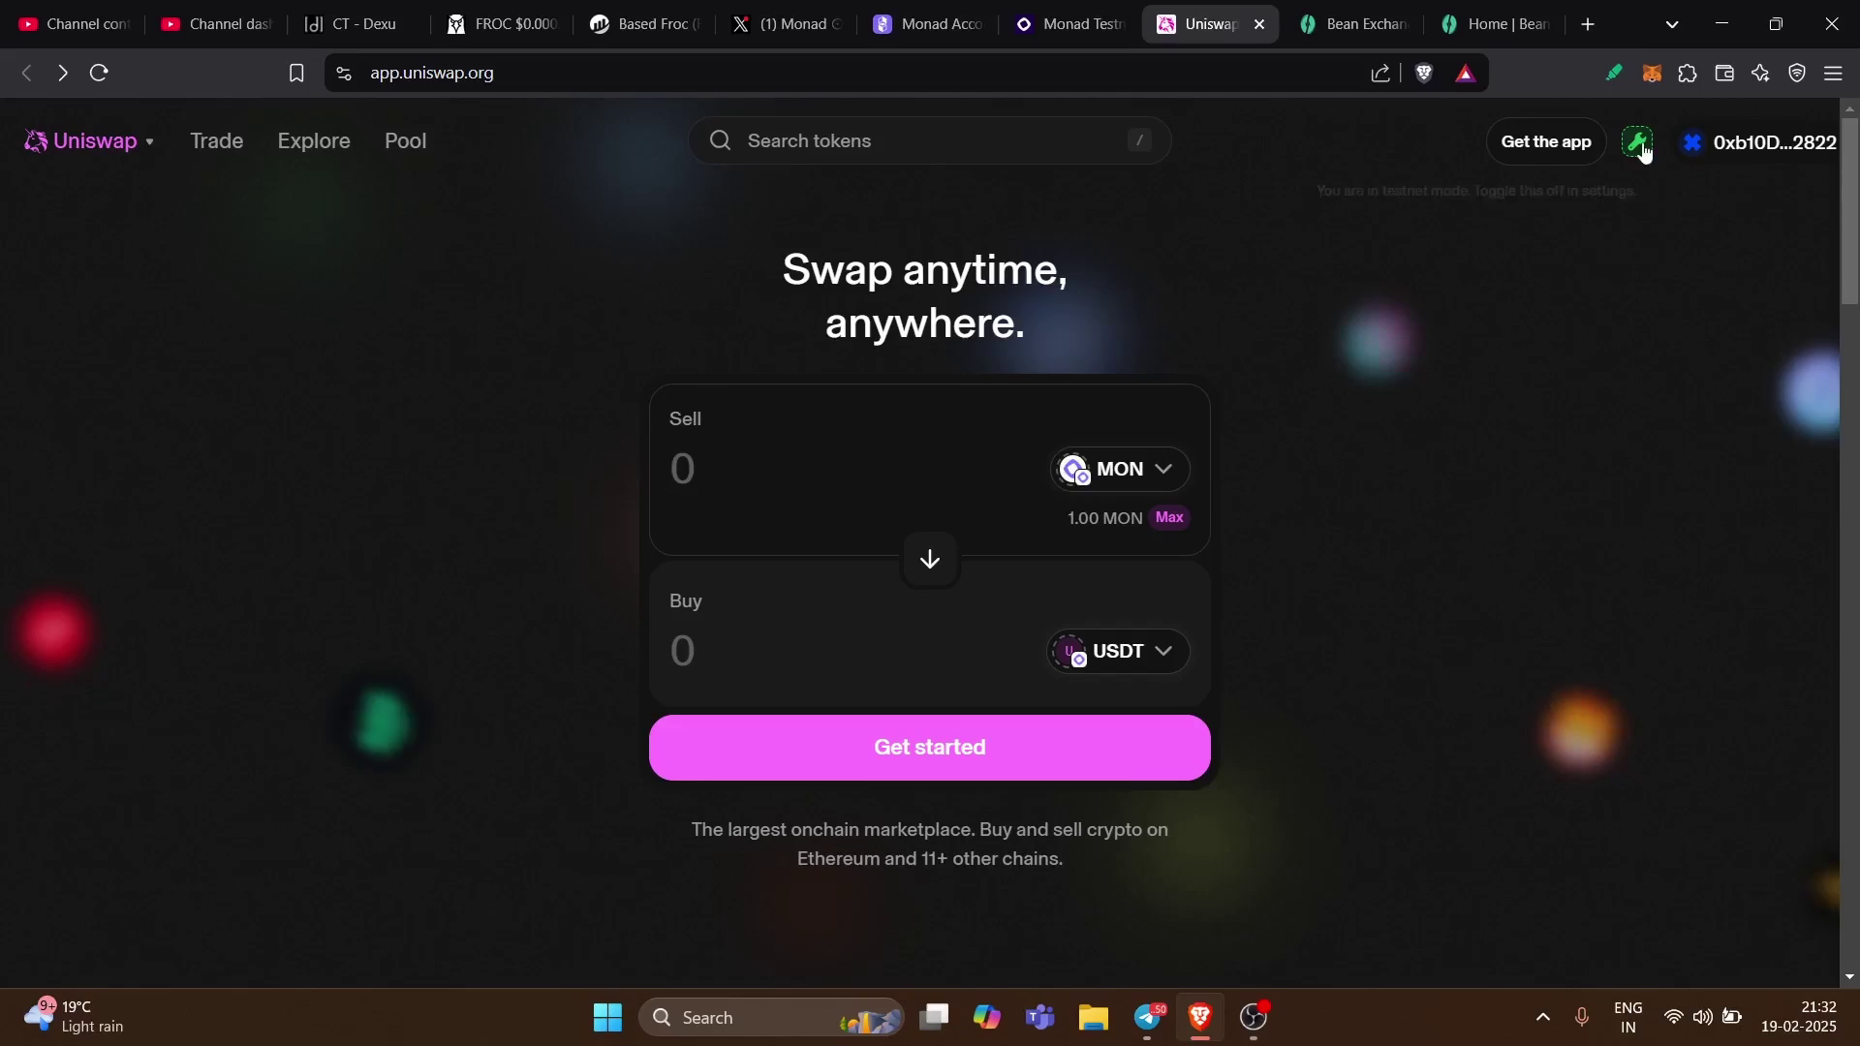
pyautogui.click(1640, 145)
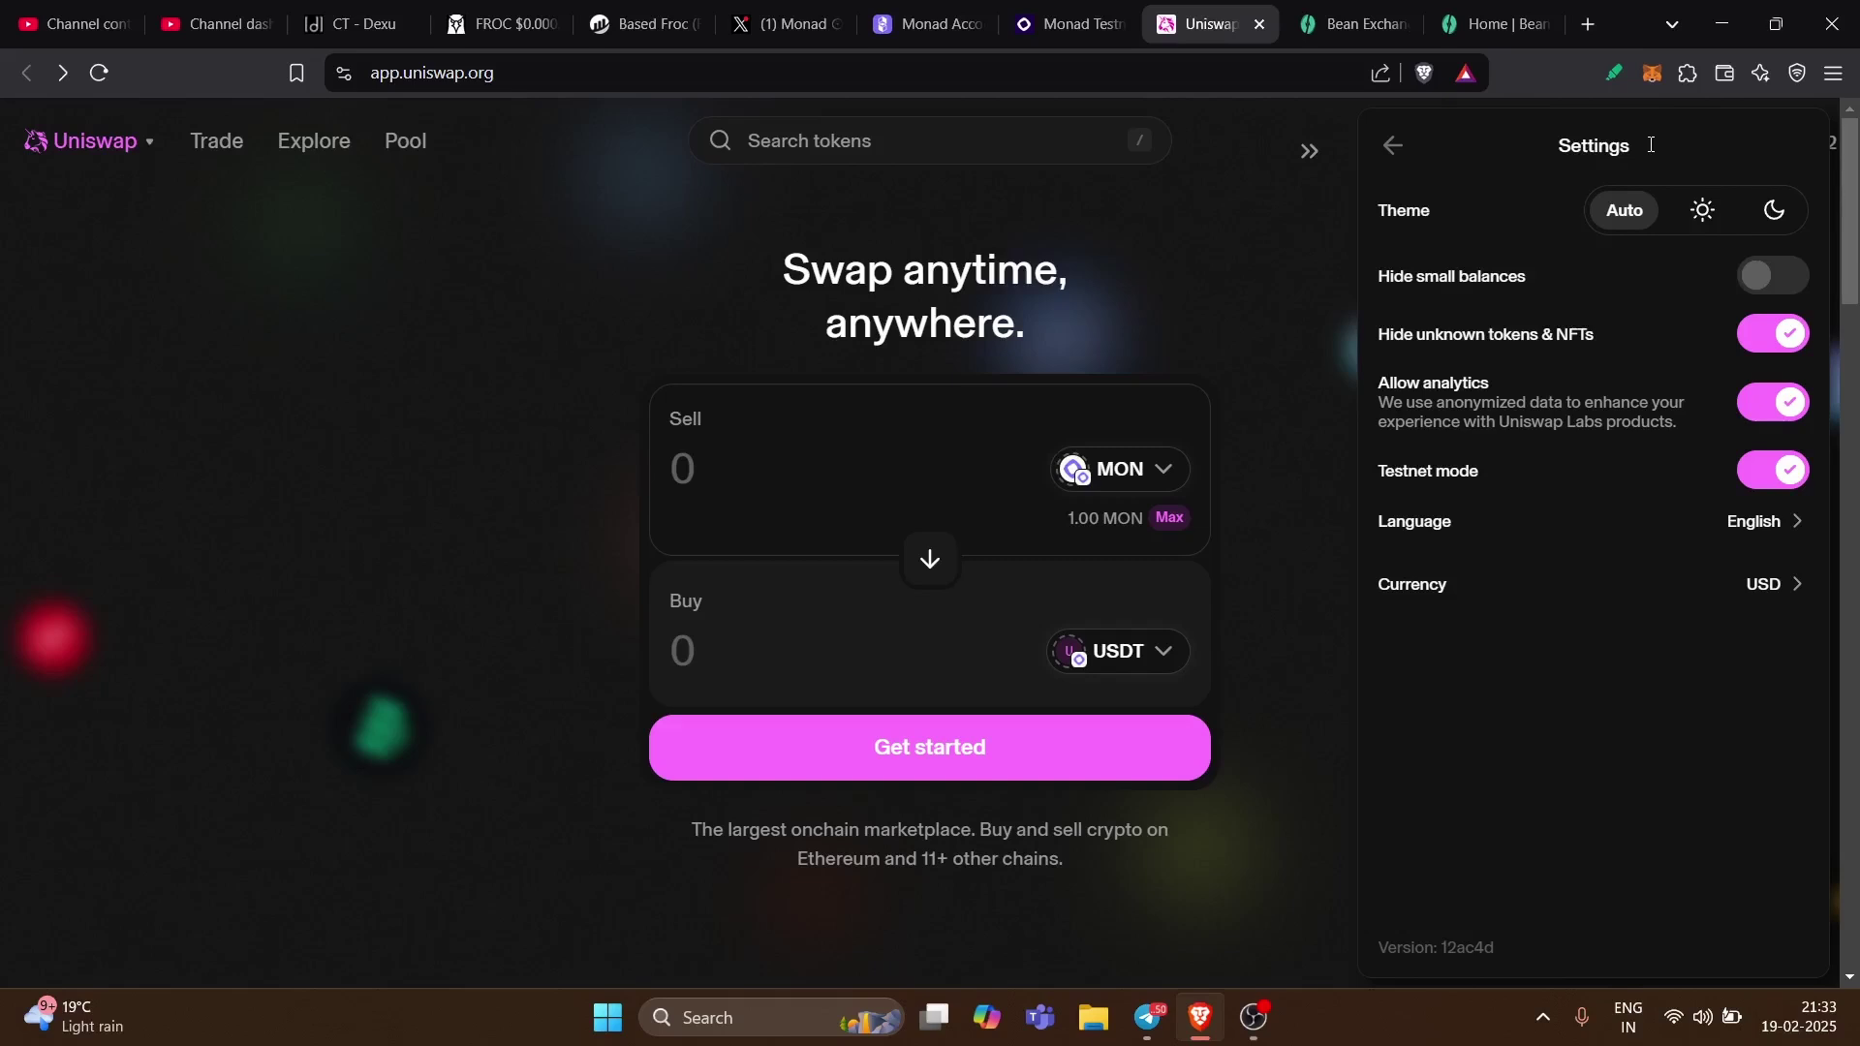
pyautogui.click(1412, 347)
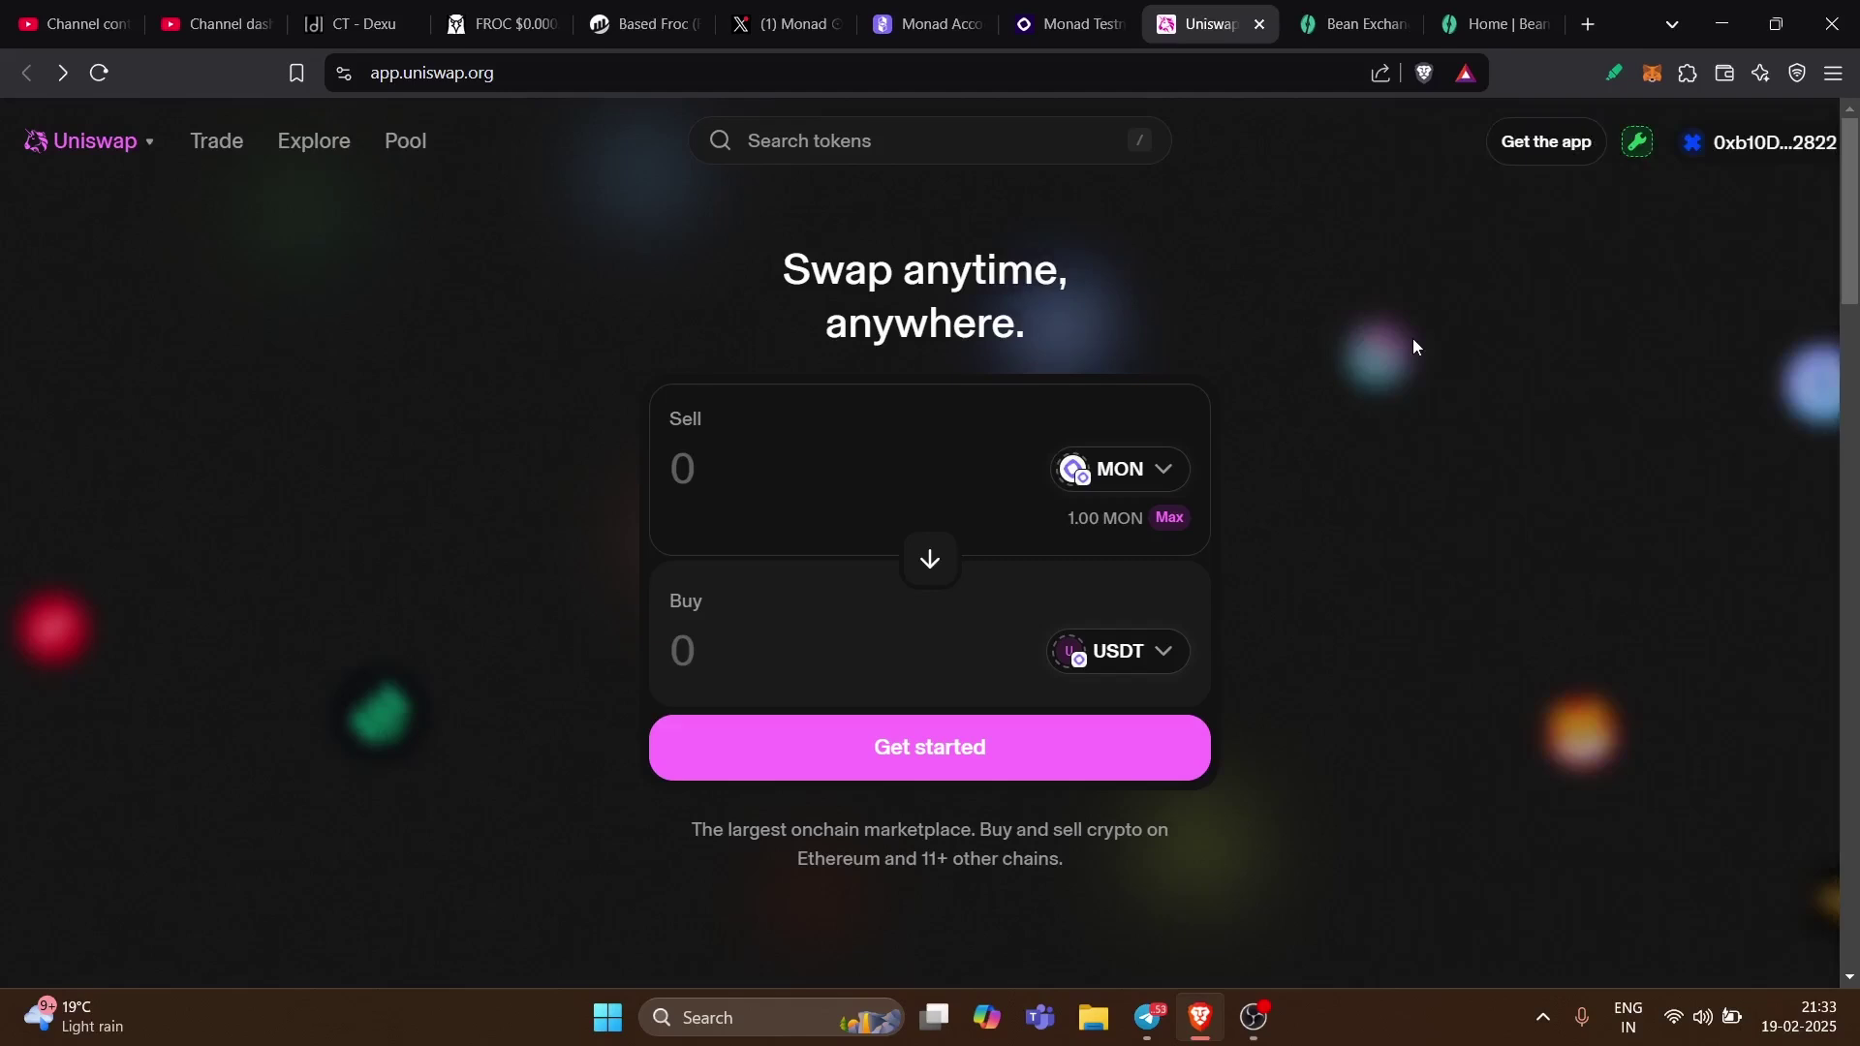
pyautogui.click(1763, 142)
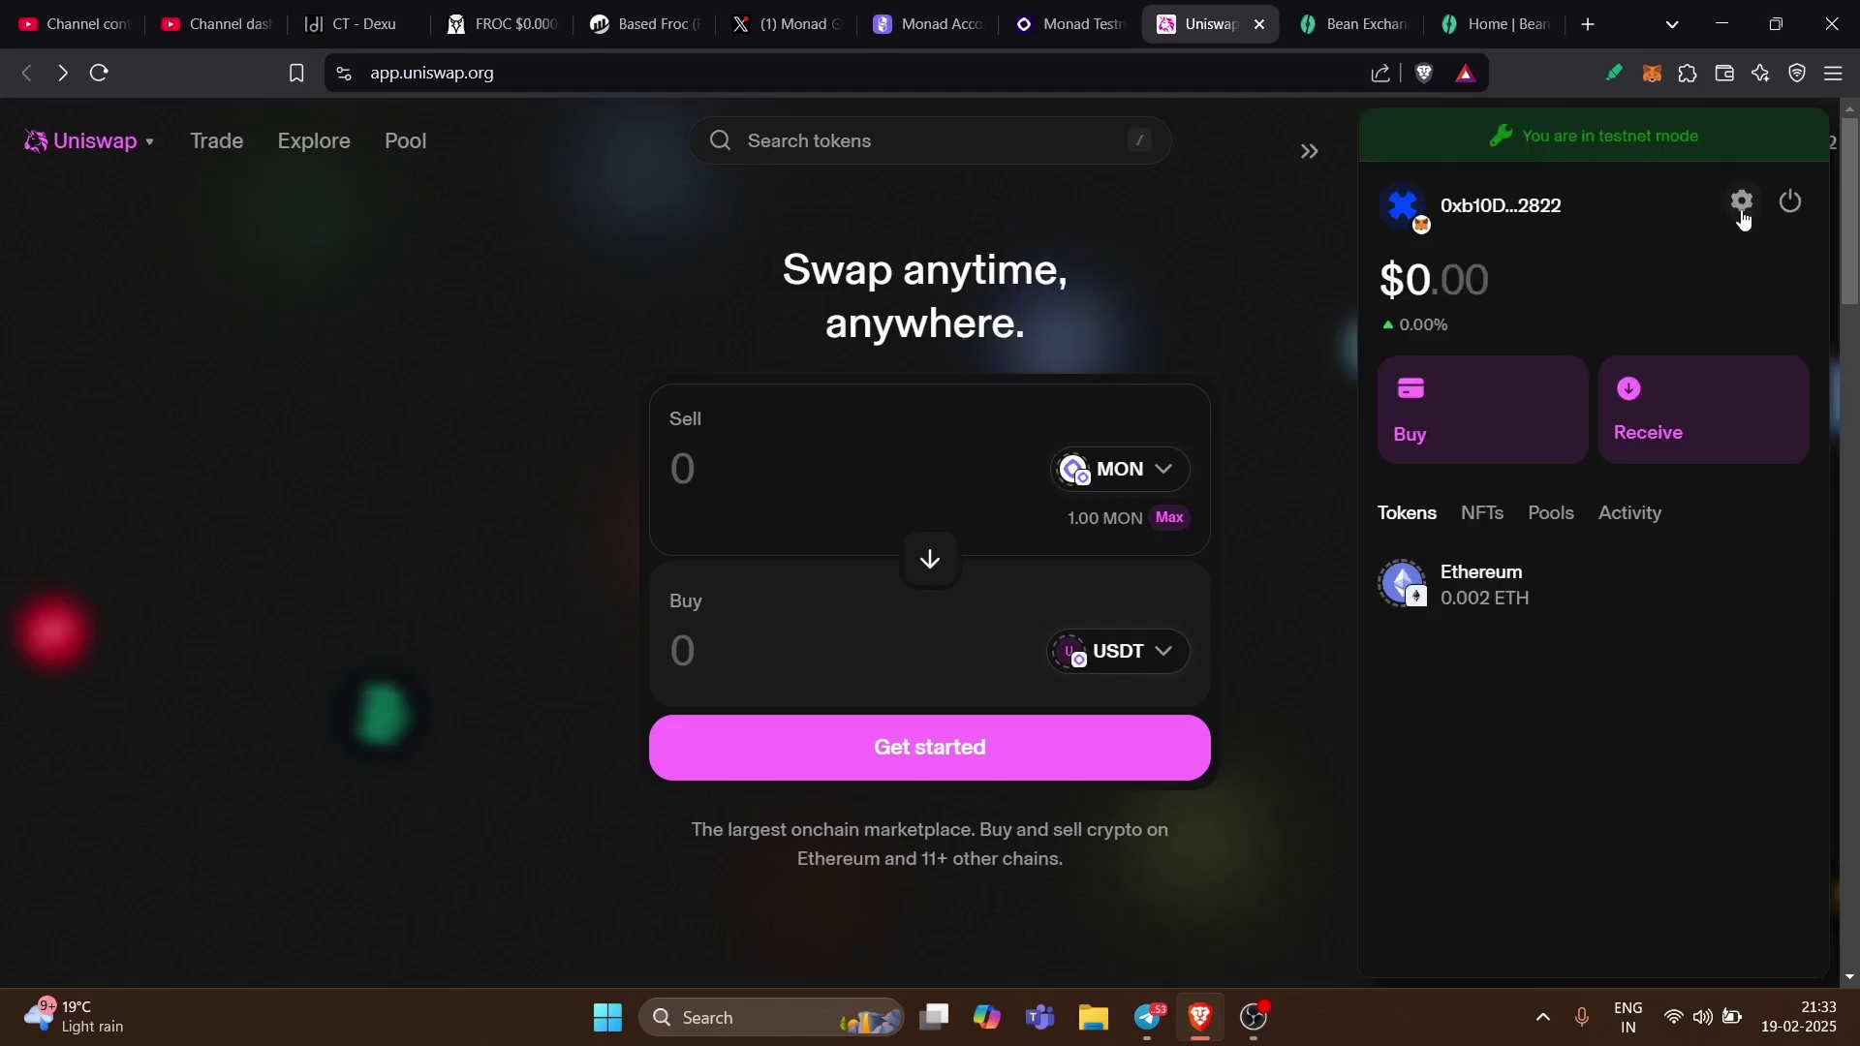
# - Confirm the MON token comes from Monad Testnet and enter 0.001 MON to sell for USDT
pyautogui.click(1315, 184)
pyautogui.click(1121, 469)
pyautogui.click(1080, 215)
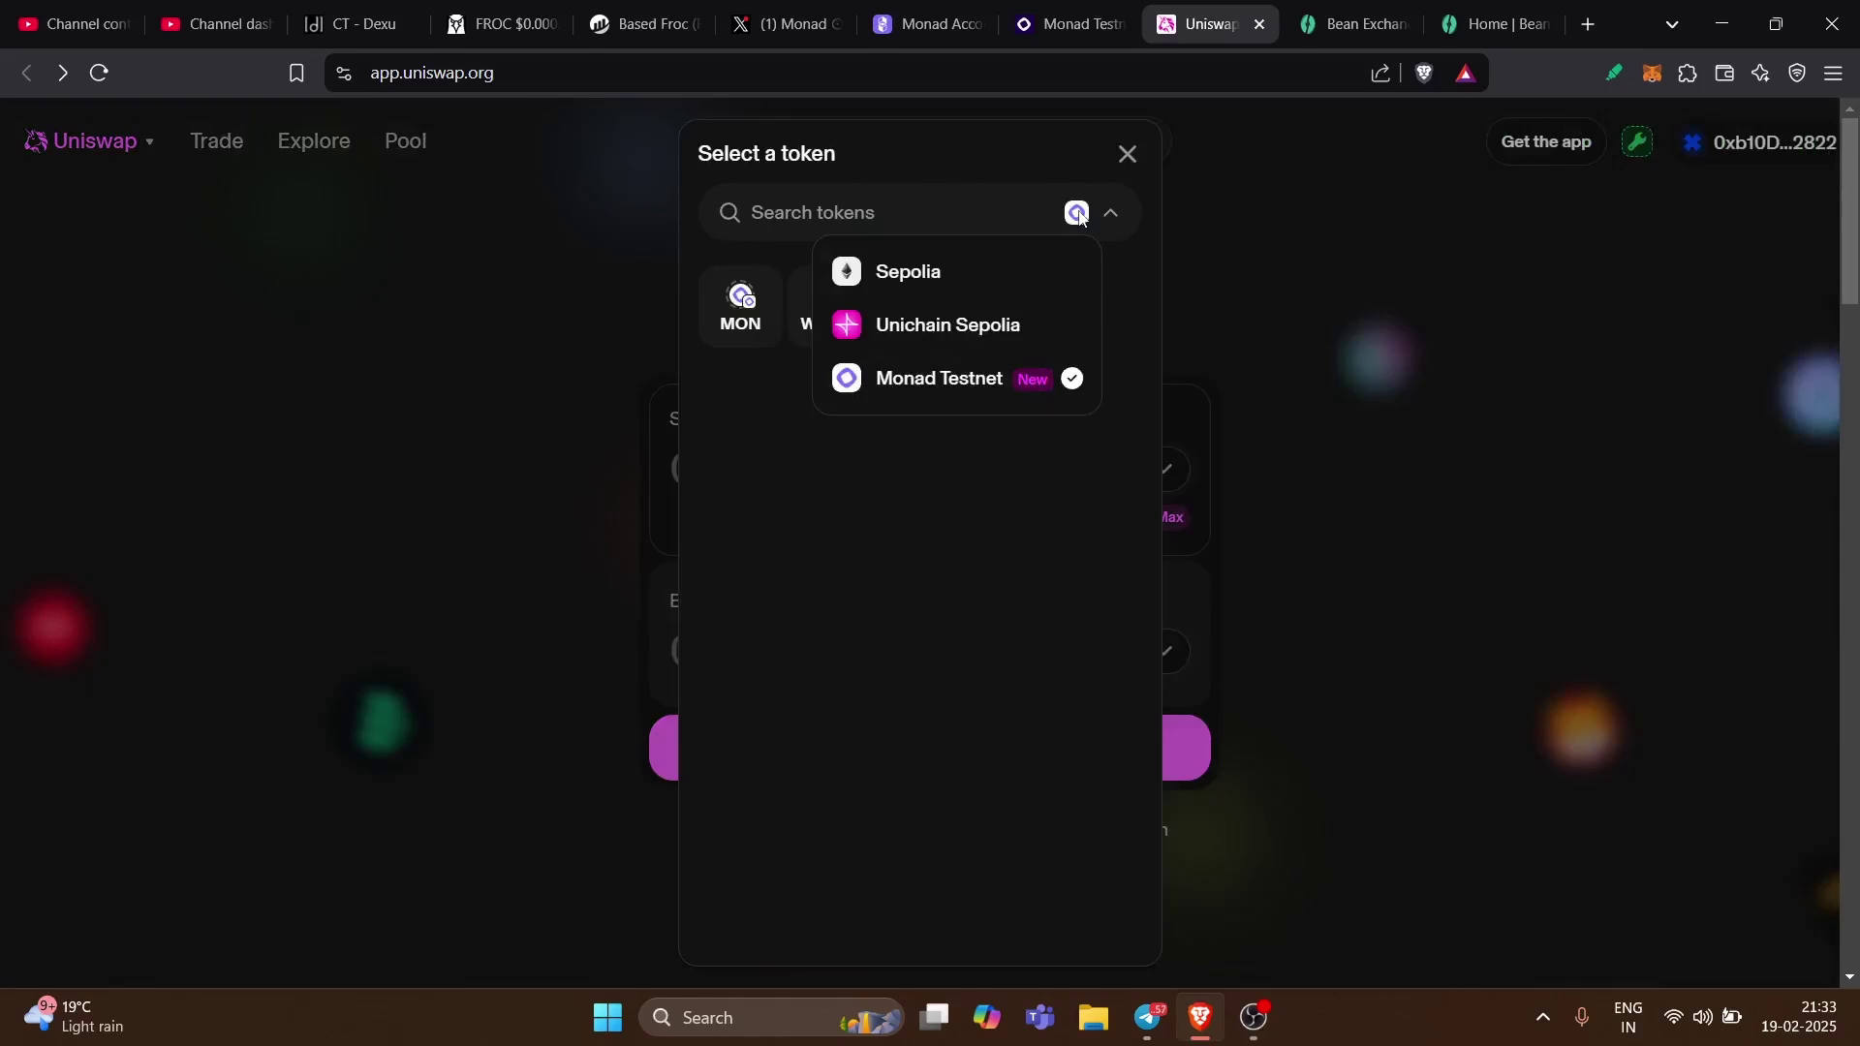
pyautogui.press('Escape')
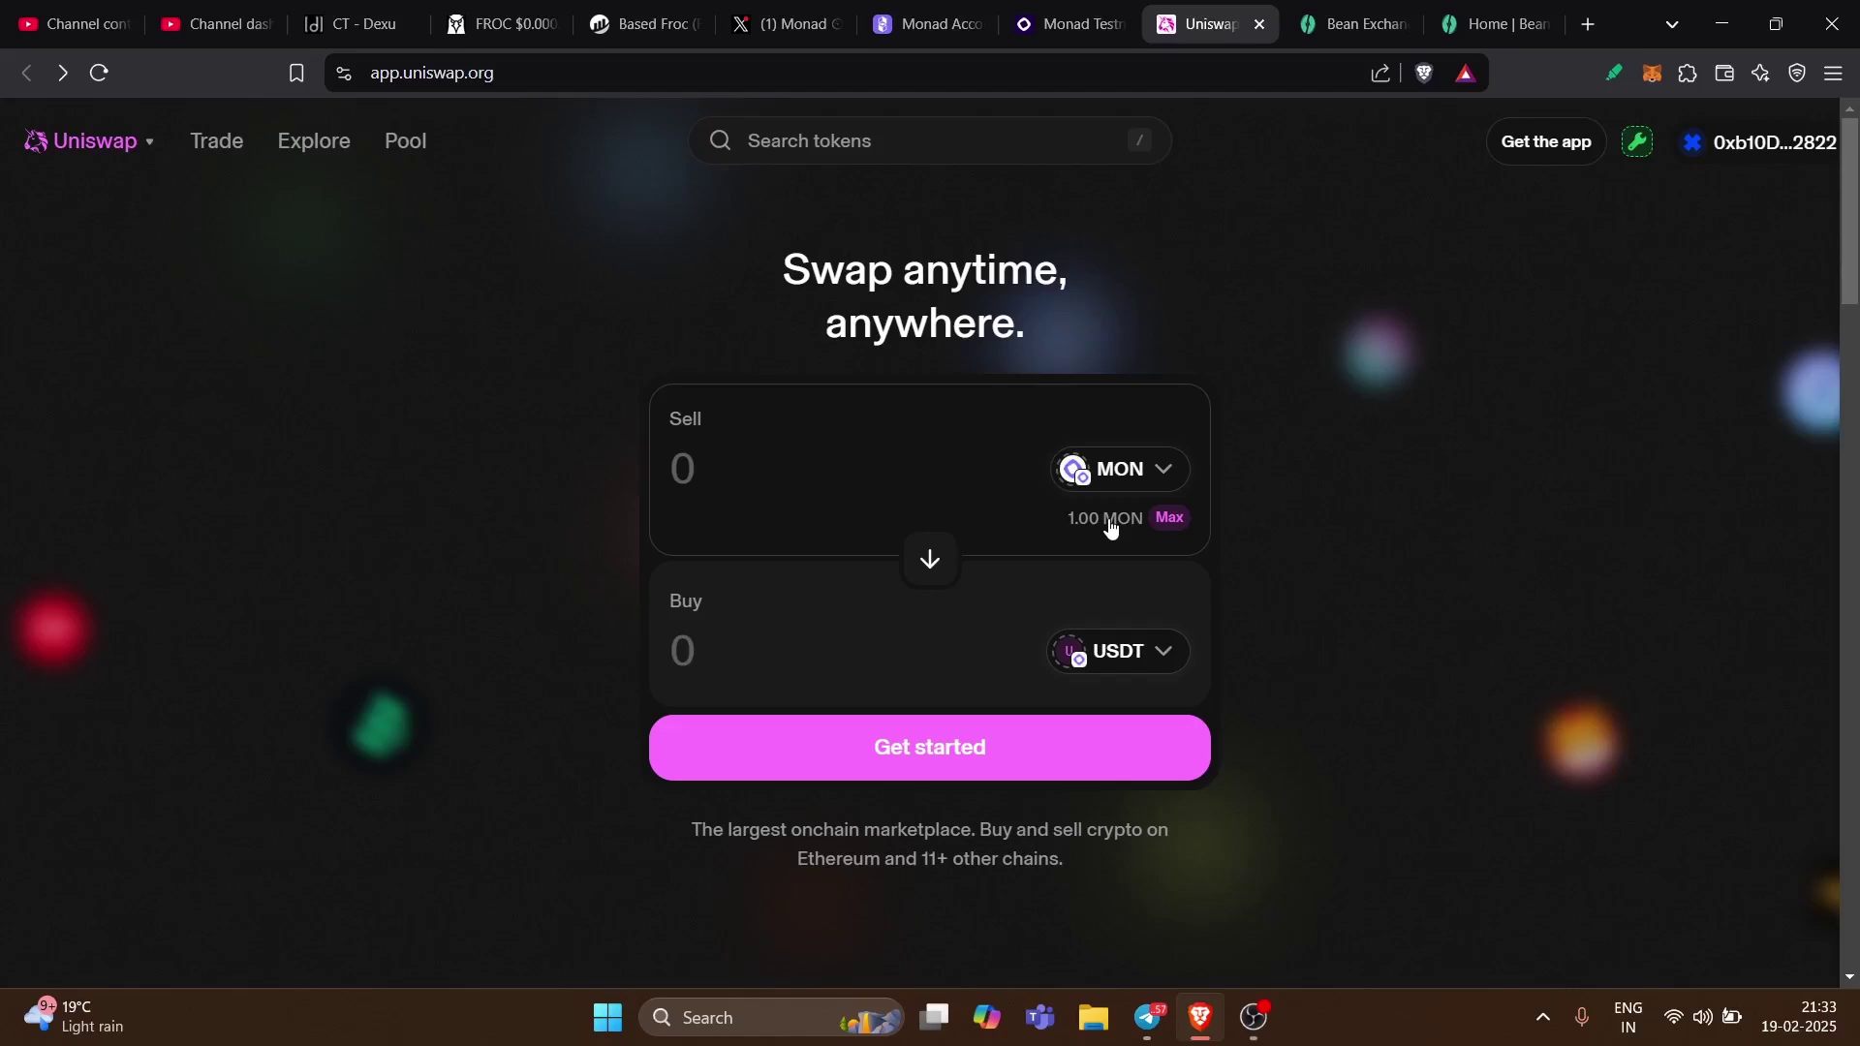
pyautogui.write('0.001')
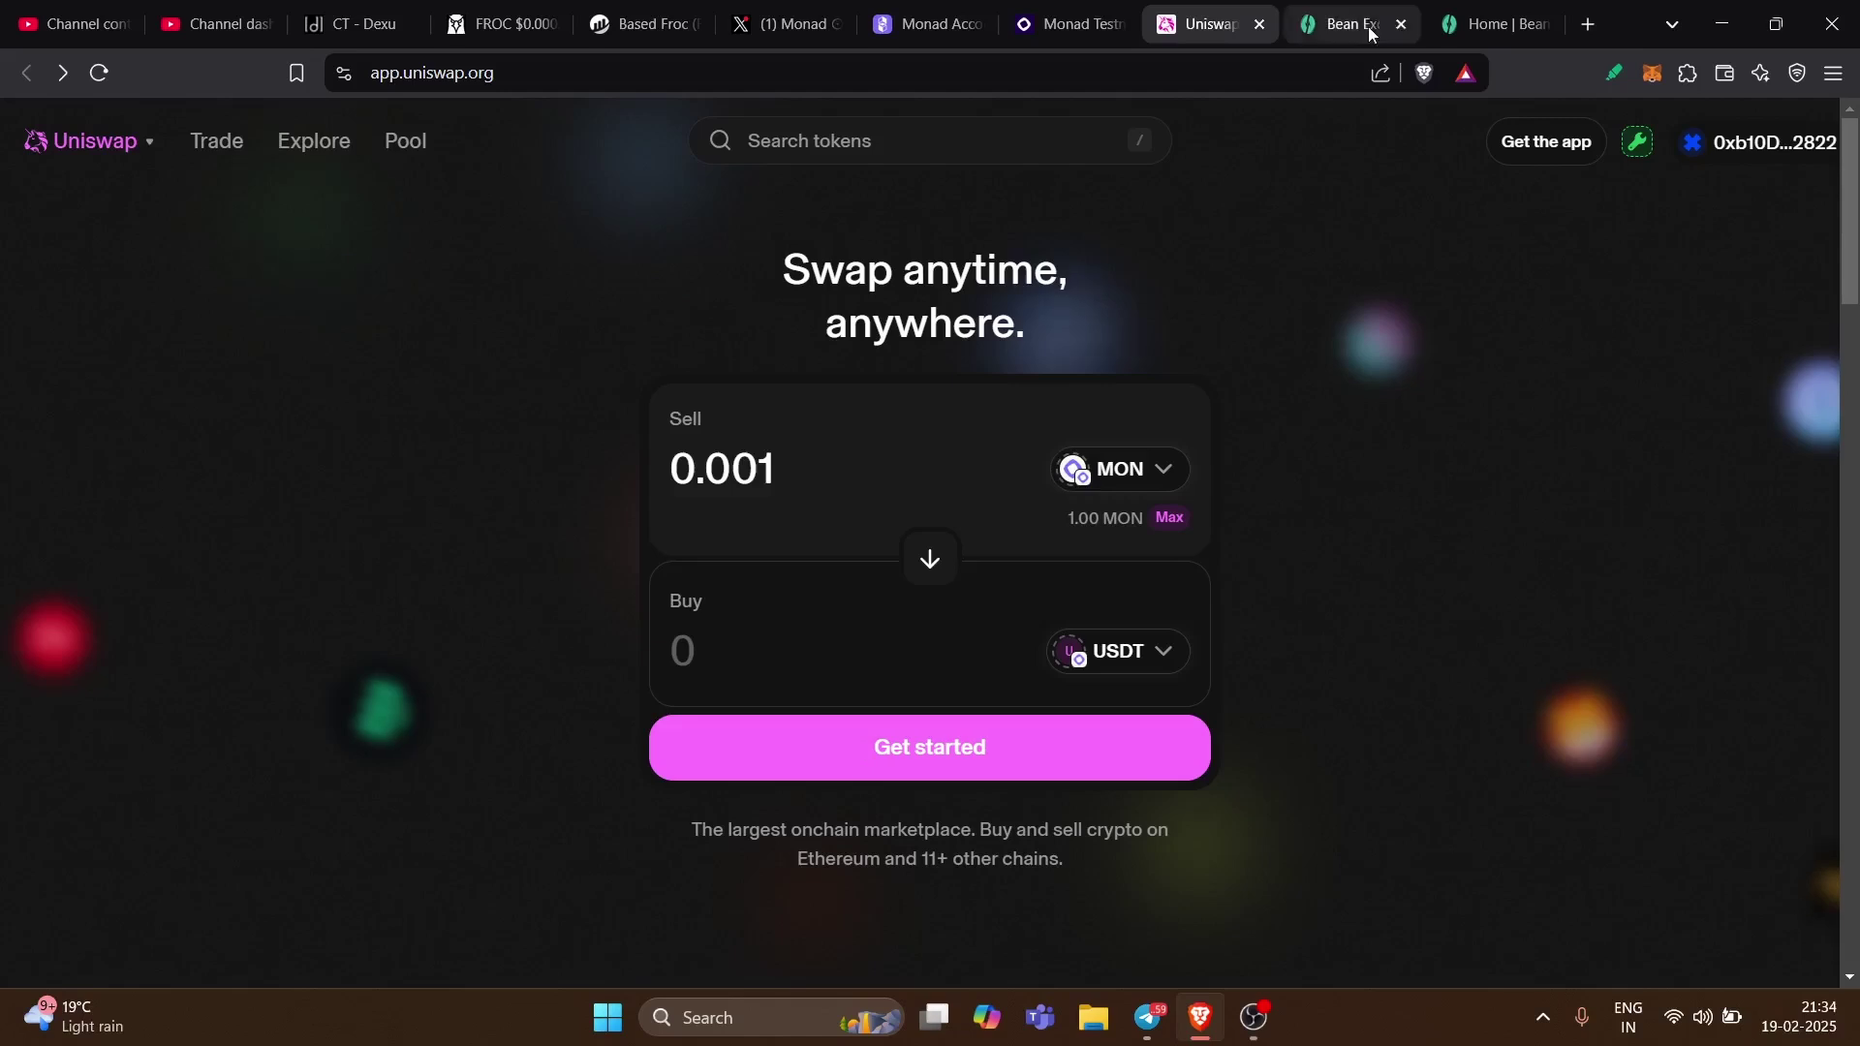
pyautogui.click(1492, 24)
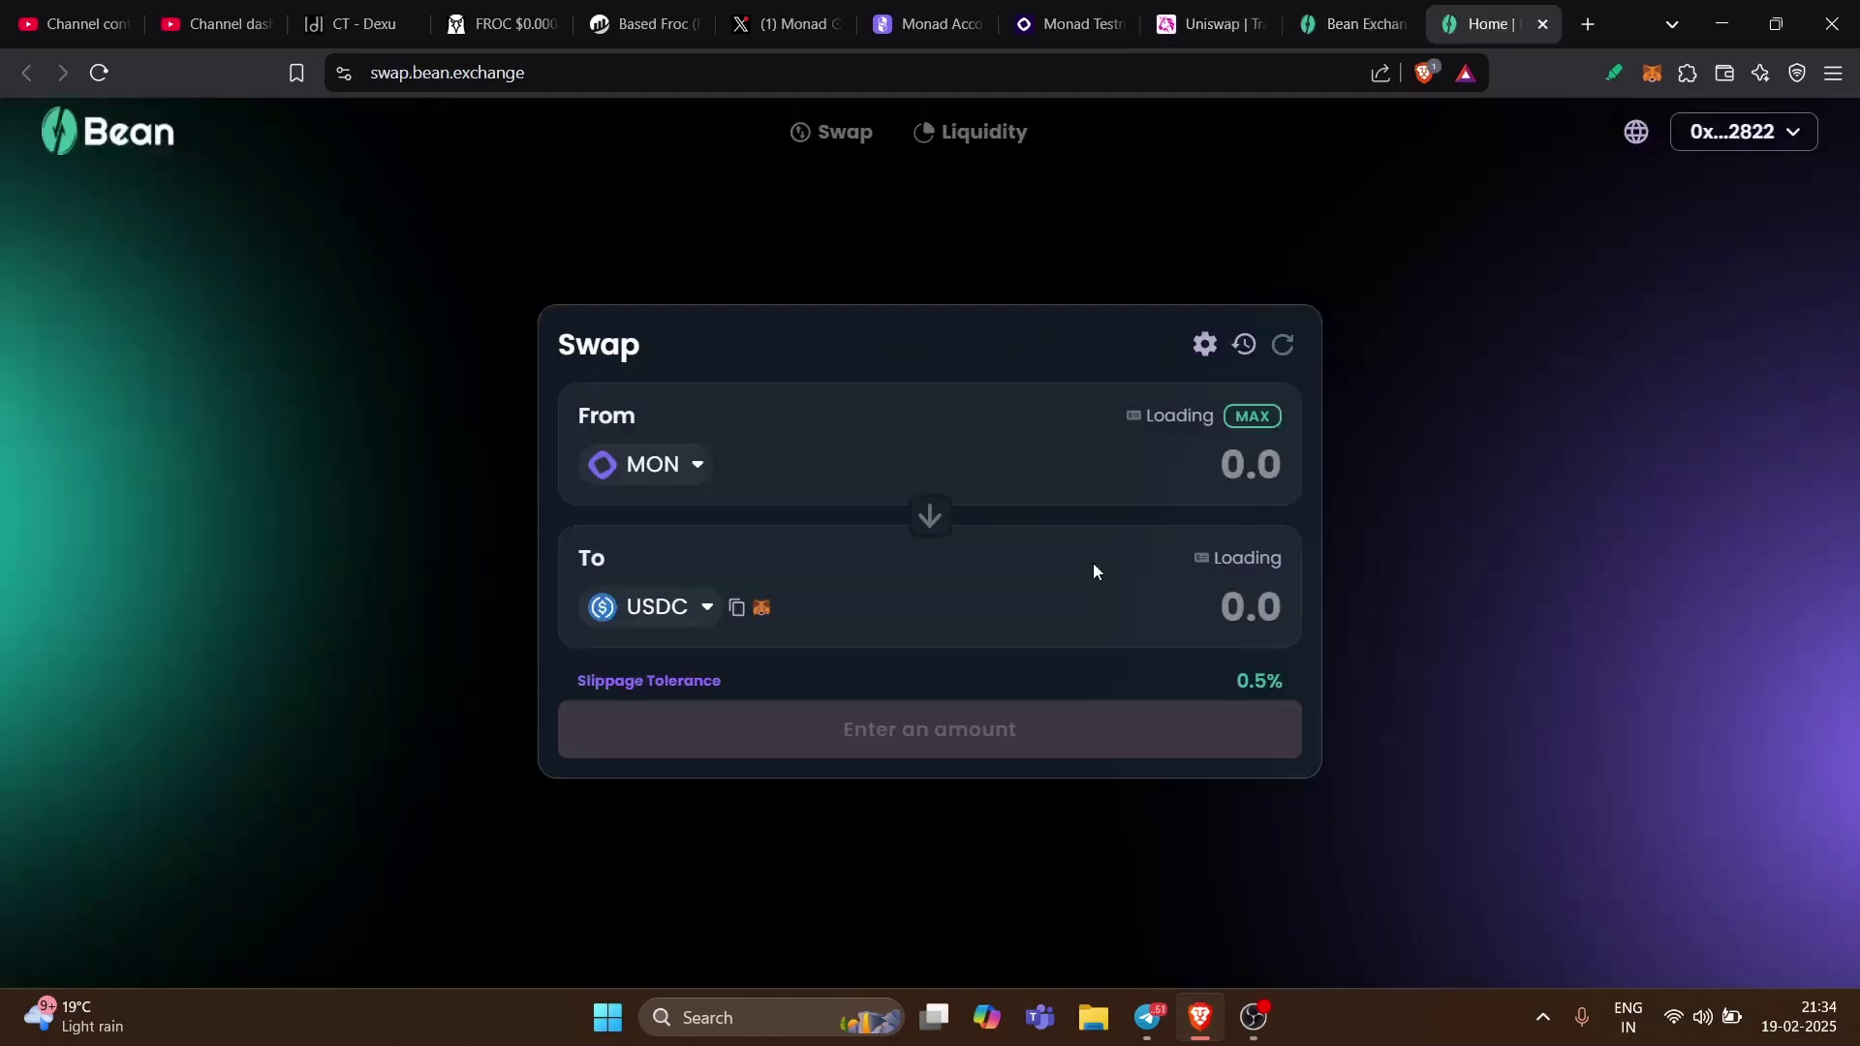
pyautogui.hotkey('ctrl', 'shift', 'Tab')
pyautogui.hotkey('ctrl', 'shift', 'Tab')
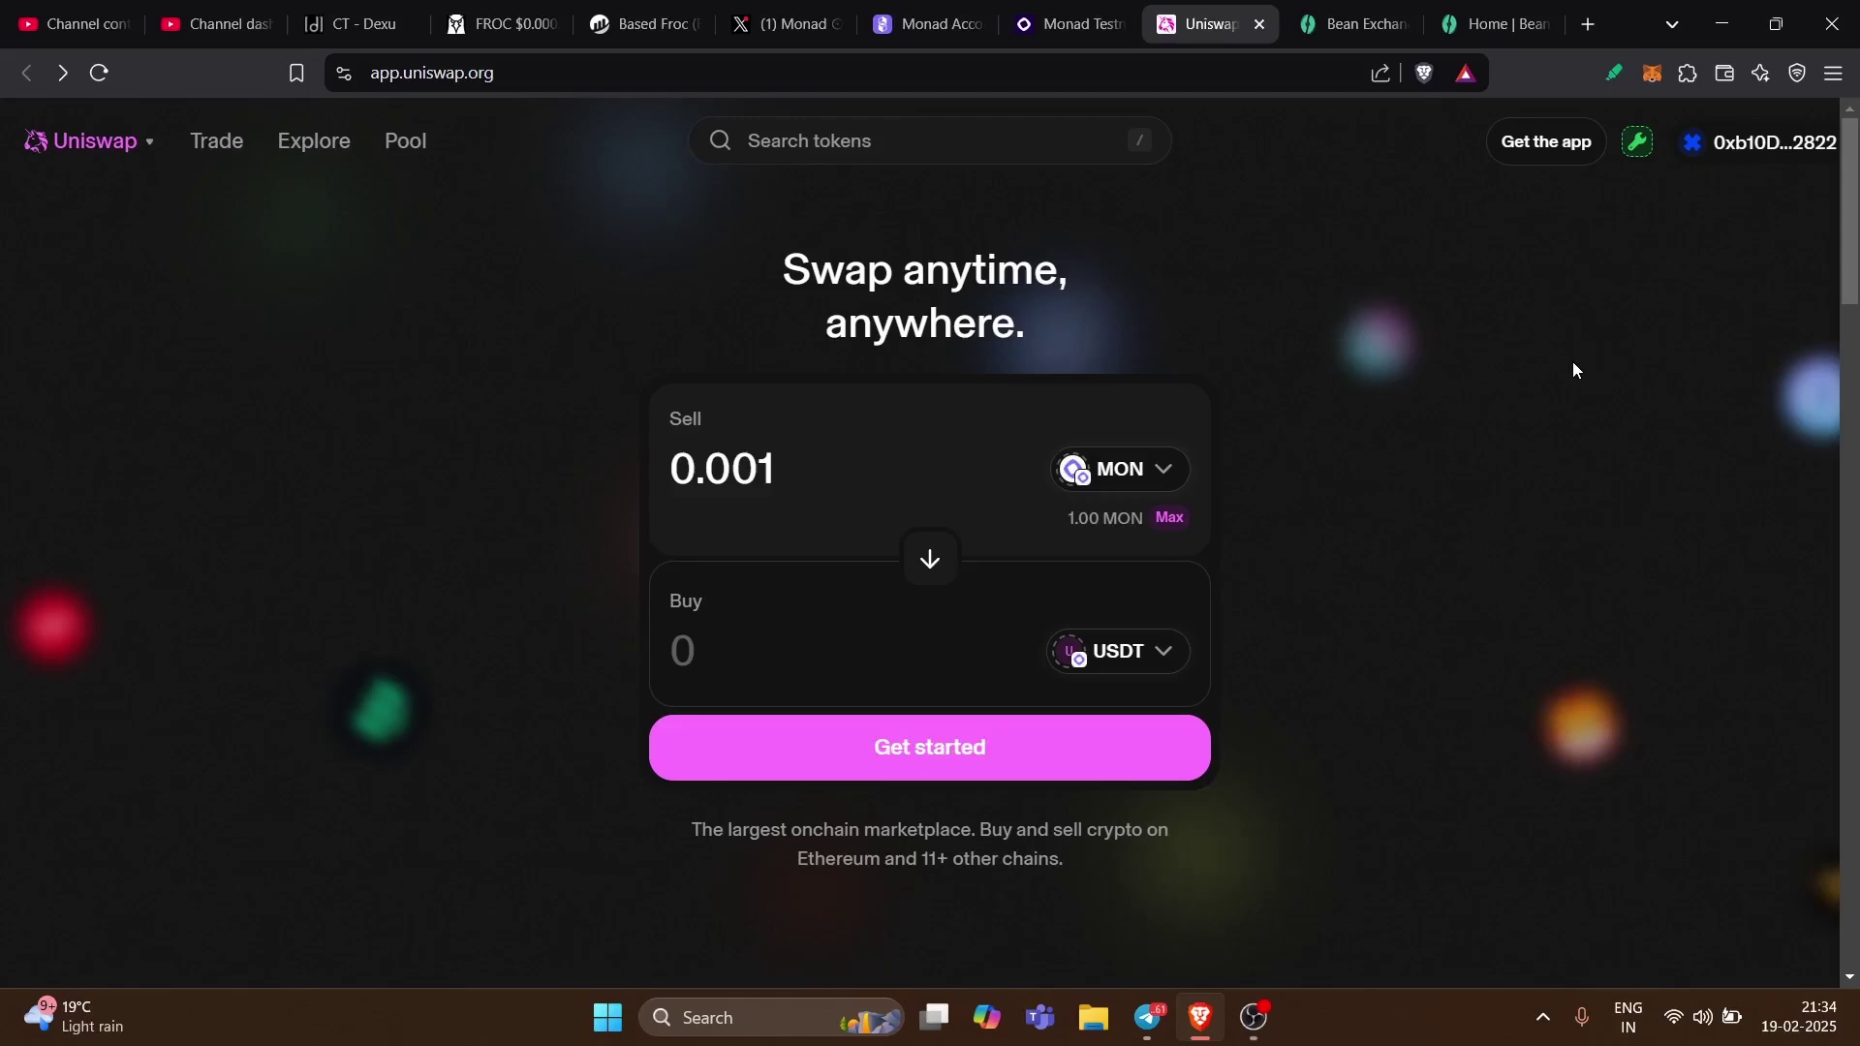
# - Open Uniswap's dedicated swap page for 0.001 MON to USDT on Monad
pyautogui.click(1075, 702)
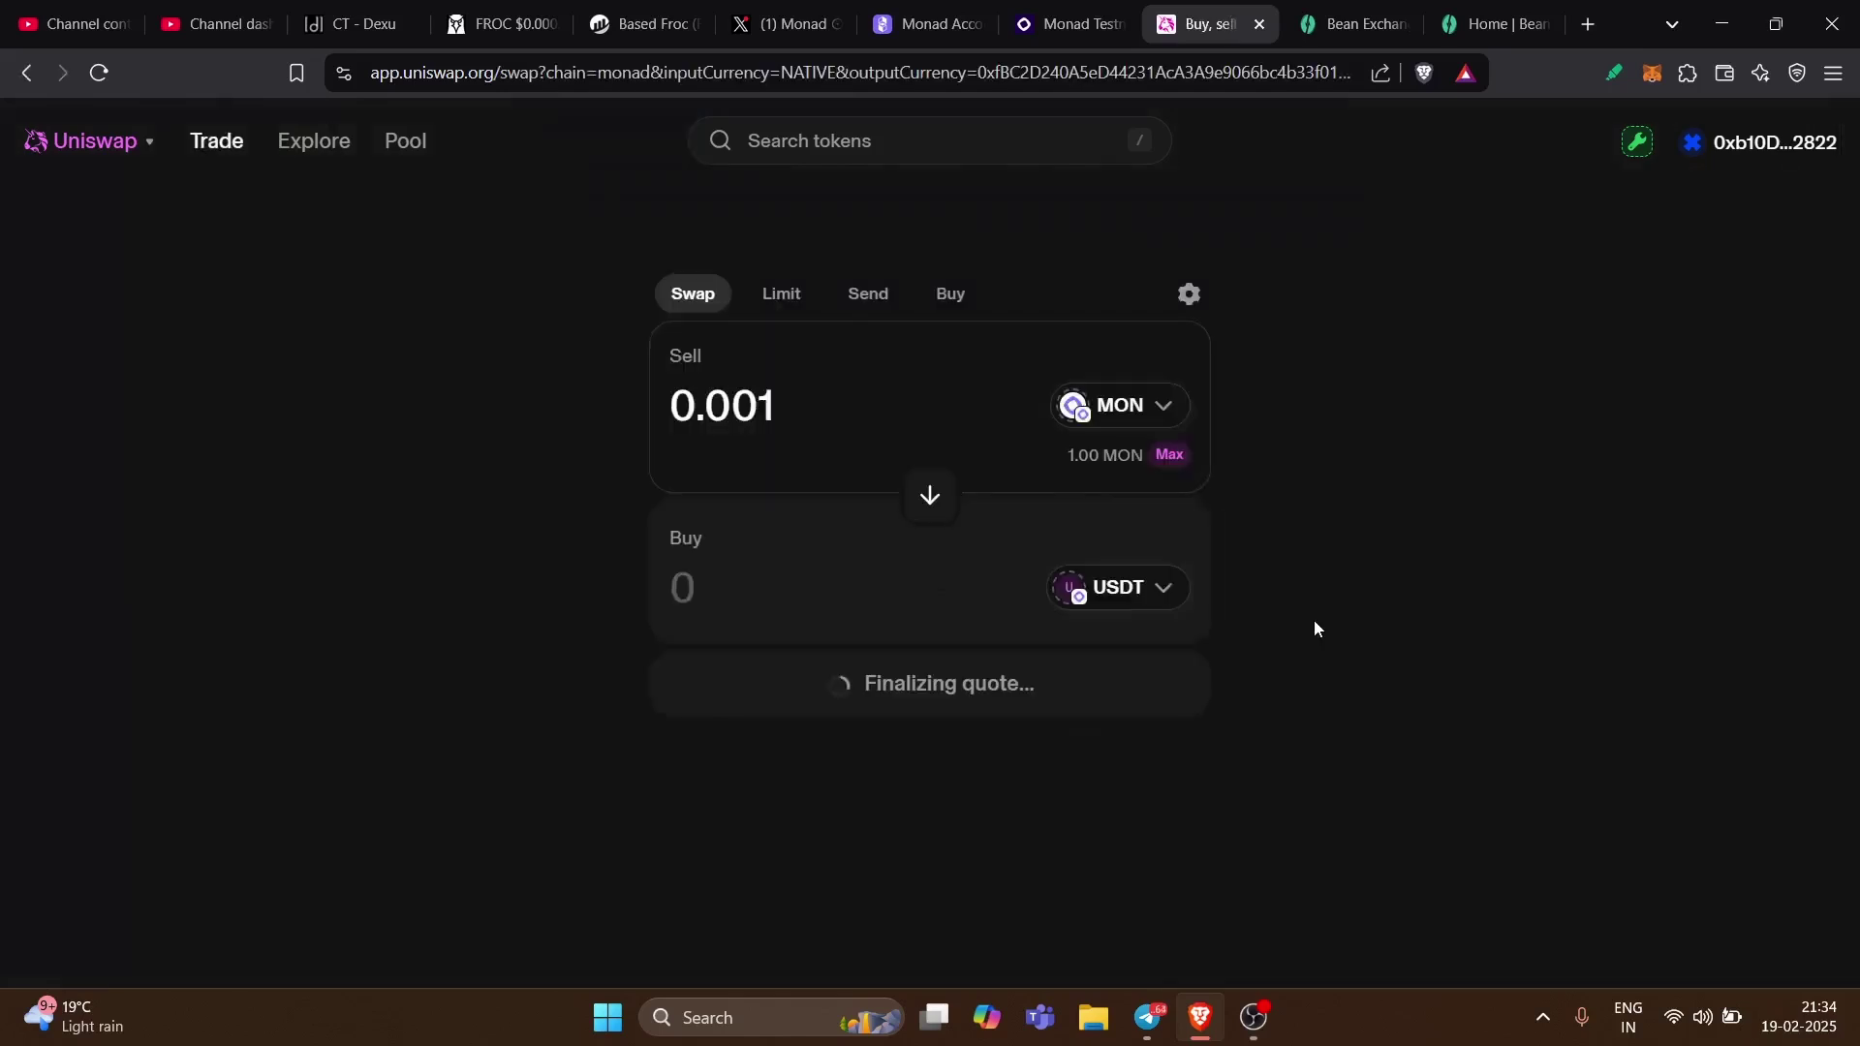